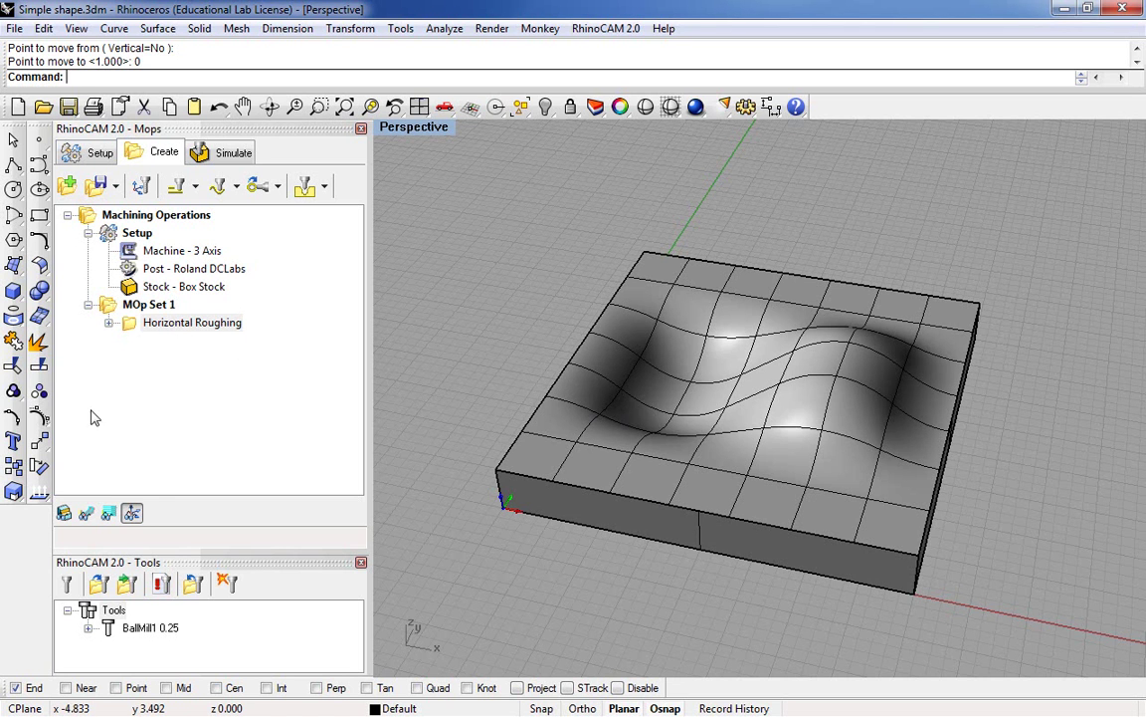
Check the Horizontal Roughing toolpath over its simulated stock, and hide the toolpath to see only the cut result.
{"action": "left_click", "coordinate": [87, 512]}
{"action": "right_click_drag", "start_coordinate": [582, 467], "coordinate": [402, 258]}
{"action": "left_click", "coordinate": [233, 151]}
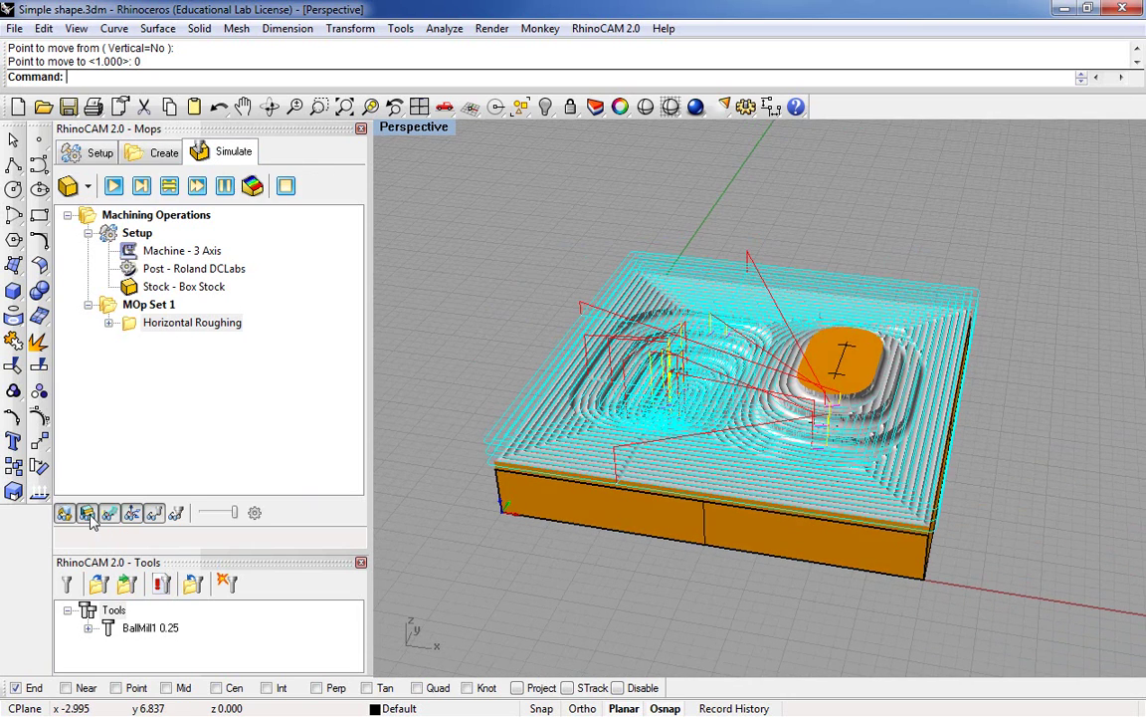
{"action": "left_click", "coordinate": [132, 512]}
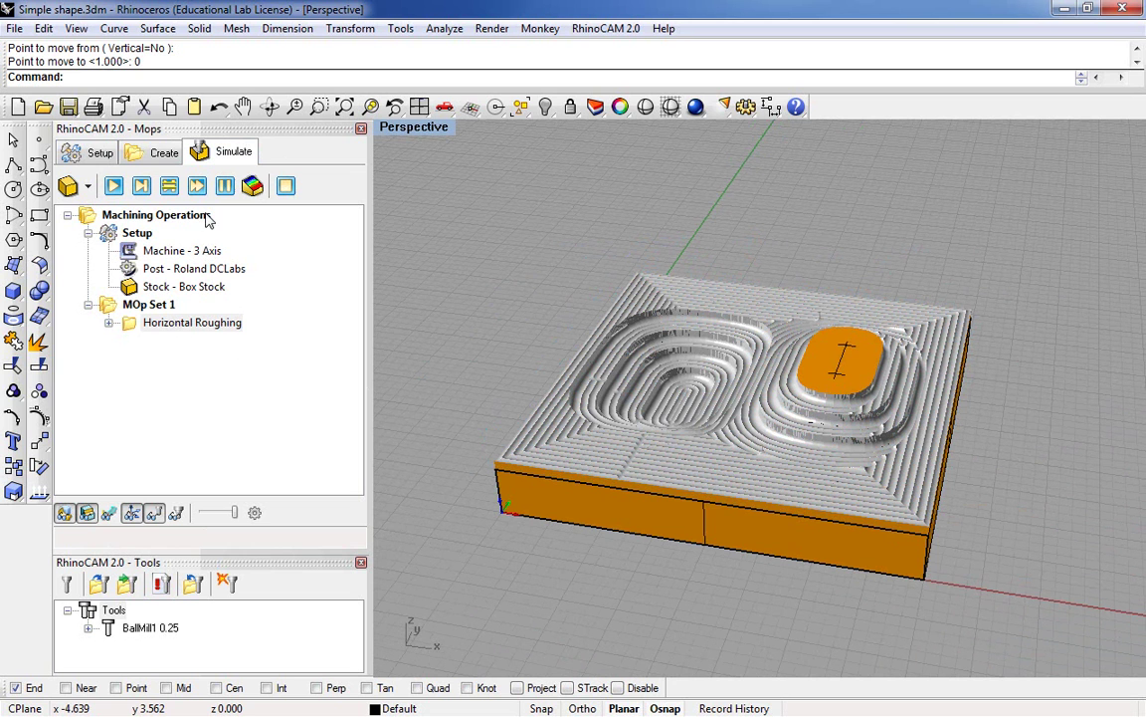
Create a 3-axis Parallel Finishing operation with a stepover of 50% of the tool diameter and generate its toolpath.
{"action": "left_click", "coordinate": [157, 157]}
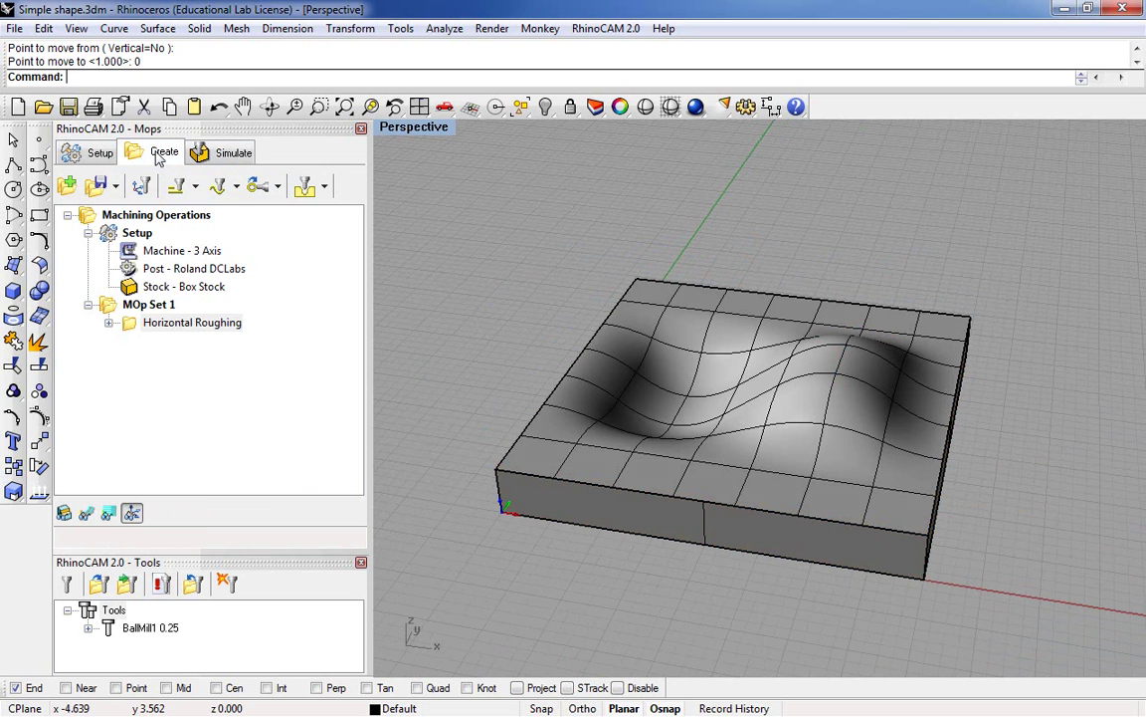
{"action": "left_click", "coordinate": [237, 187]}
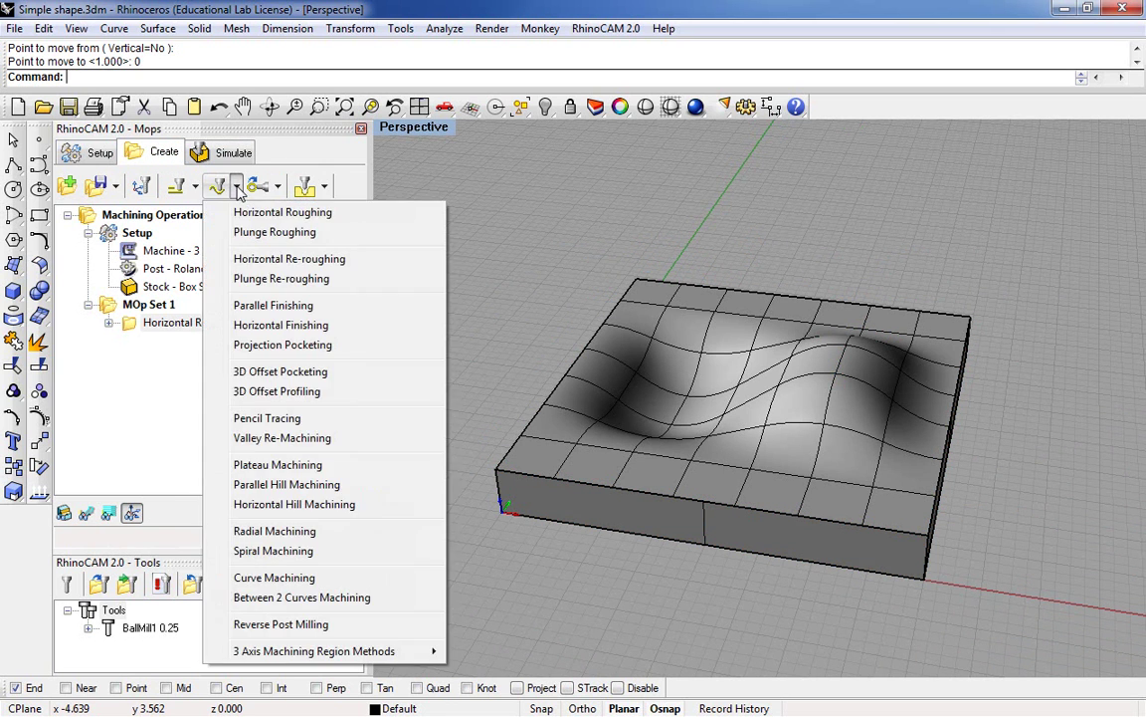
{"action": "left_click", "coordinate": [277, 312]}
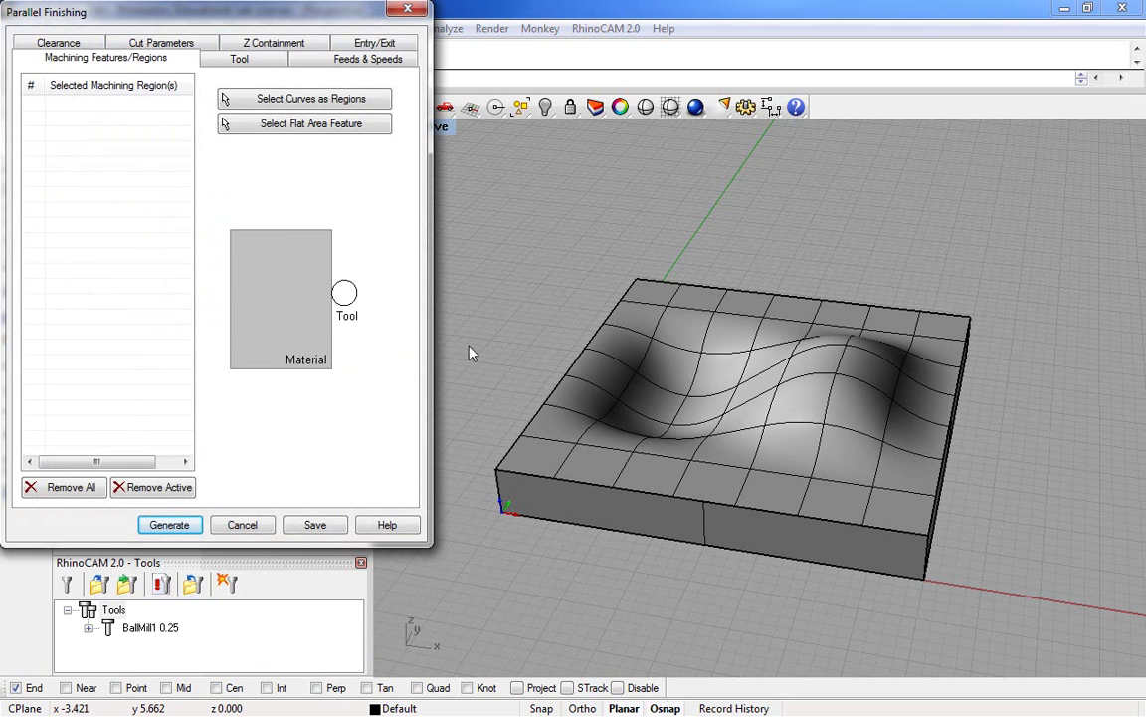
{"action": "left_click_drag", "start_coordinate": [238, 25], "coordinate": [476, 99]}
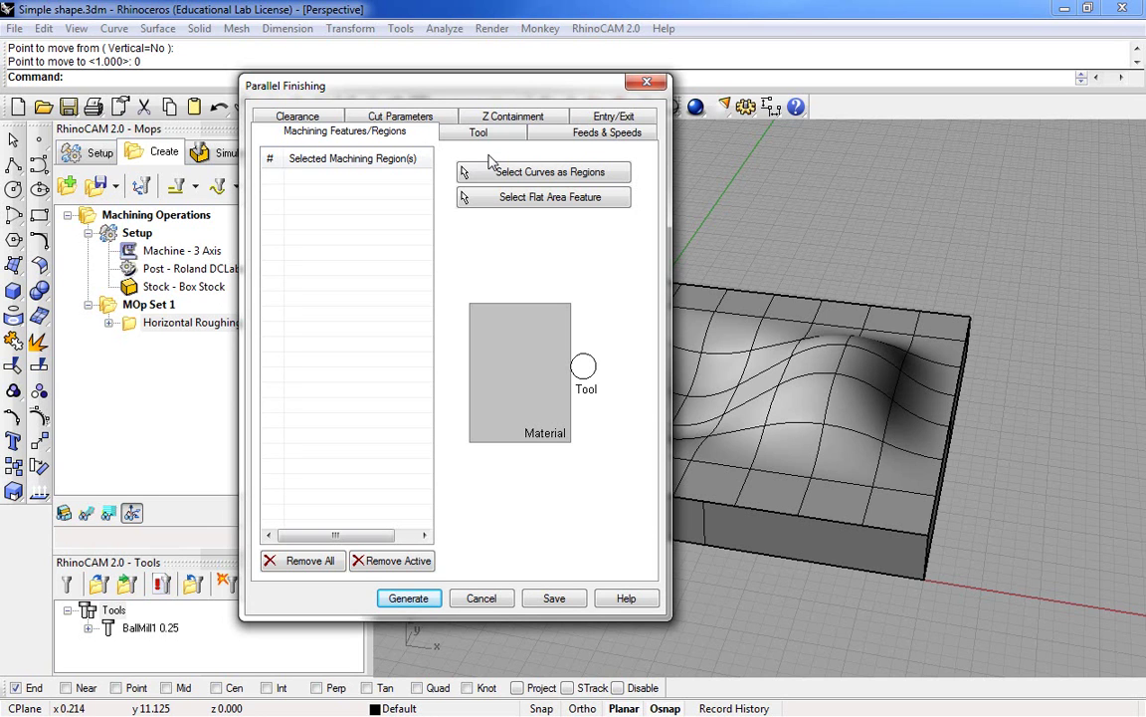
{"action": "left_click", "coordinate": [401, 118]}
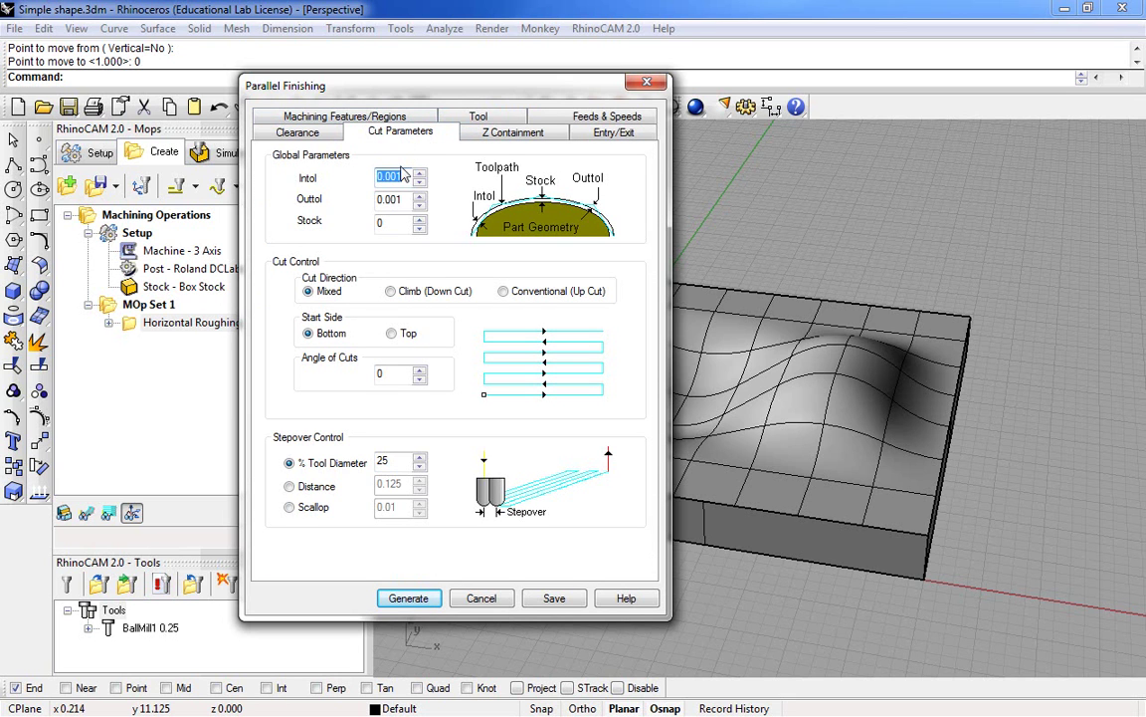
{"action": "left_click", "coordinate": [360, 470]}
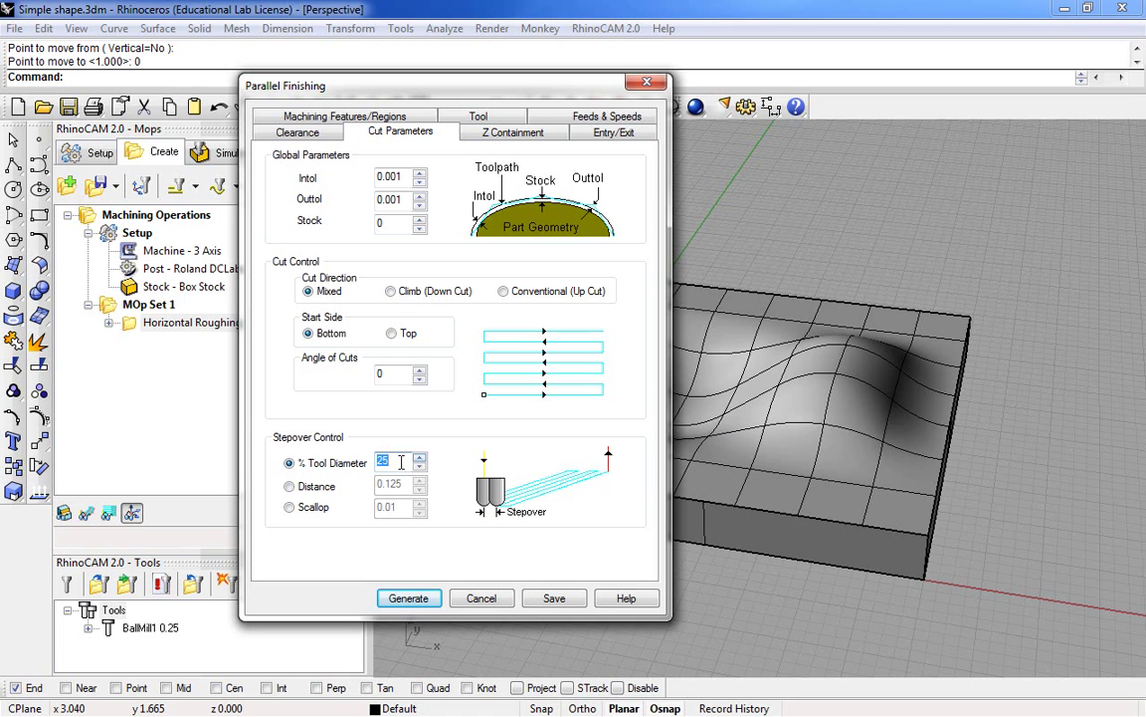
{"action": "type", "text": "50"}
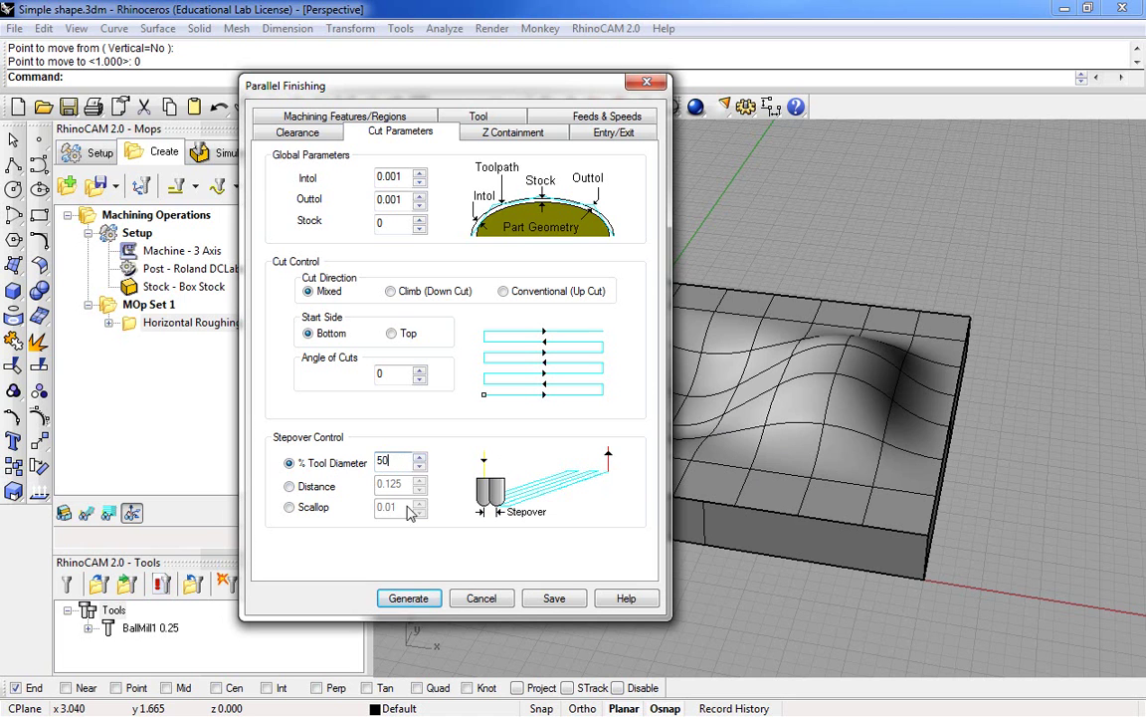
{"action": "left_click", "coordinate": [408, 598]}
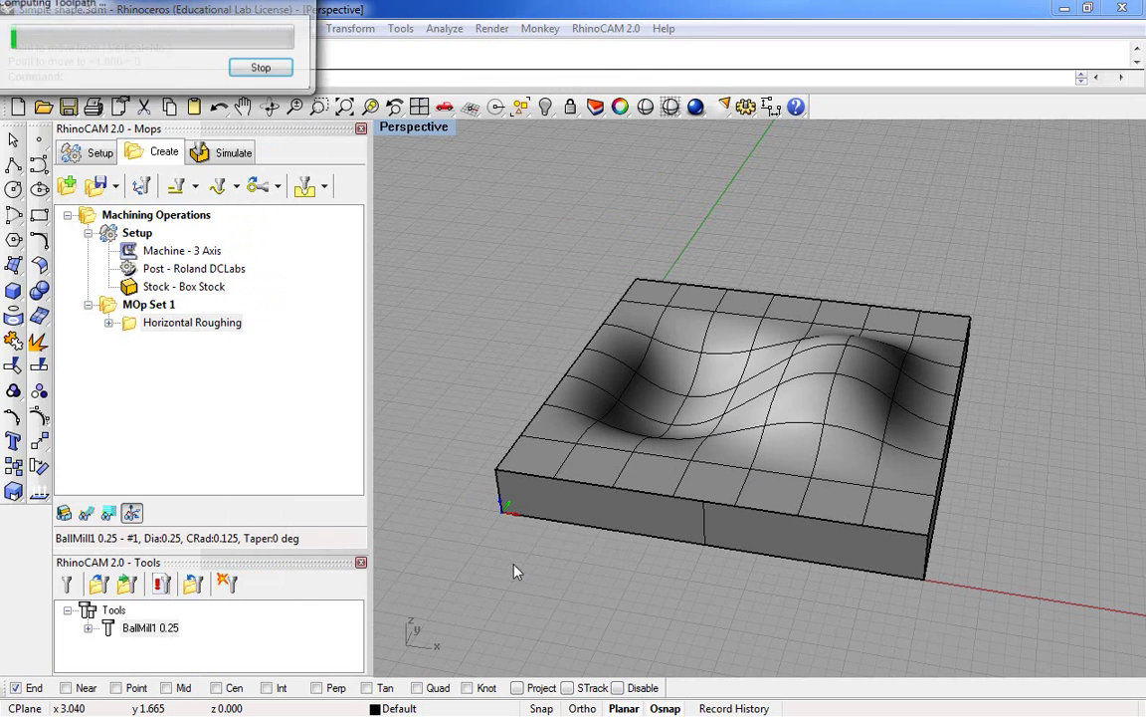
Display the Parallel Finishing toolpath on the part and examine the pass spacing near the origin corner.
{"action": "scroll", "coordinate": [600, 438], "scroll_direction": "up", "scroll_amount": 2}
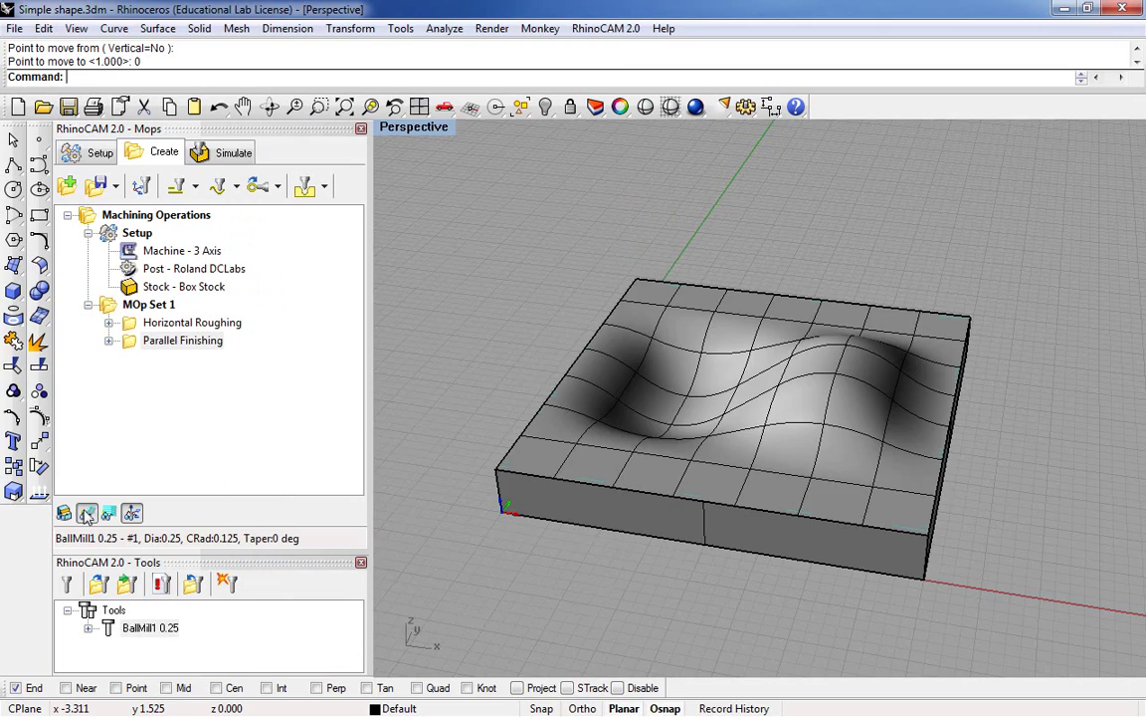
{"action": "scroll", "coordinate": [534, 499], "scroll_direction": "up", "scroll_amount": 5}
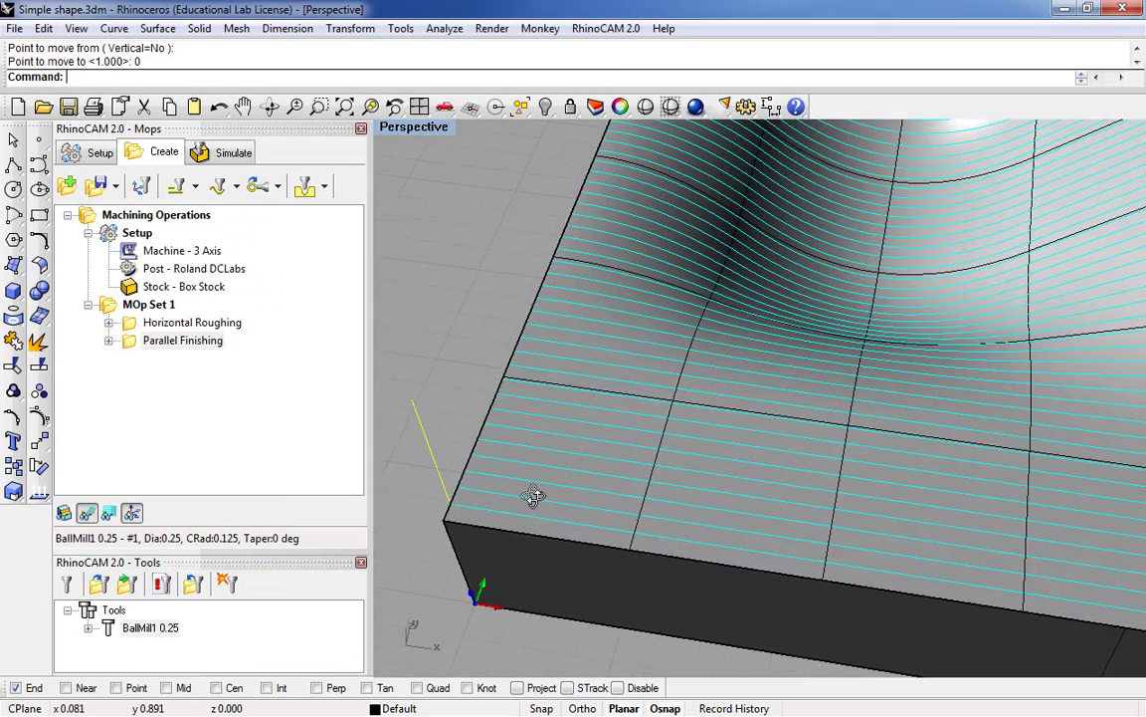
{"action": "scroll", "coordinate": [530, 542], "scroll_direction": "up", "scroll_amount": 2}
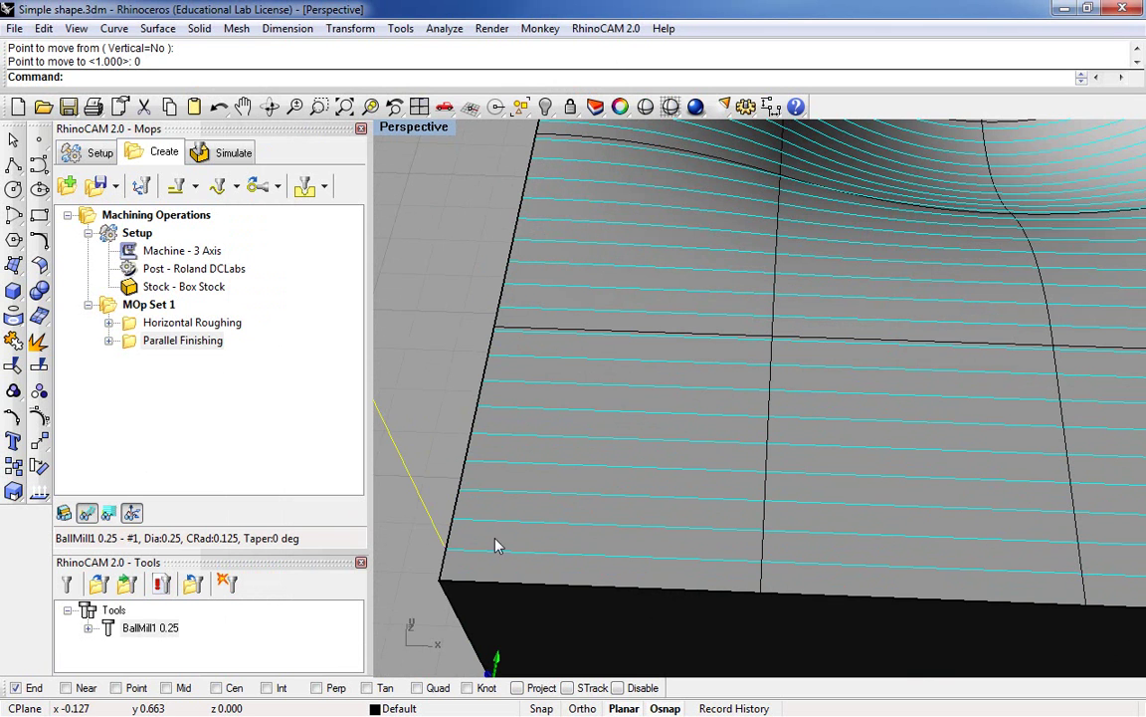
{"action": "scroll", "coordinate": [498, 518], "scroll_direction": "down", "scroll_amount": 5}
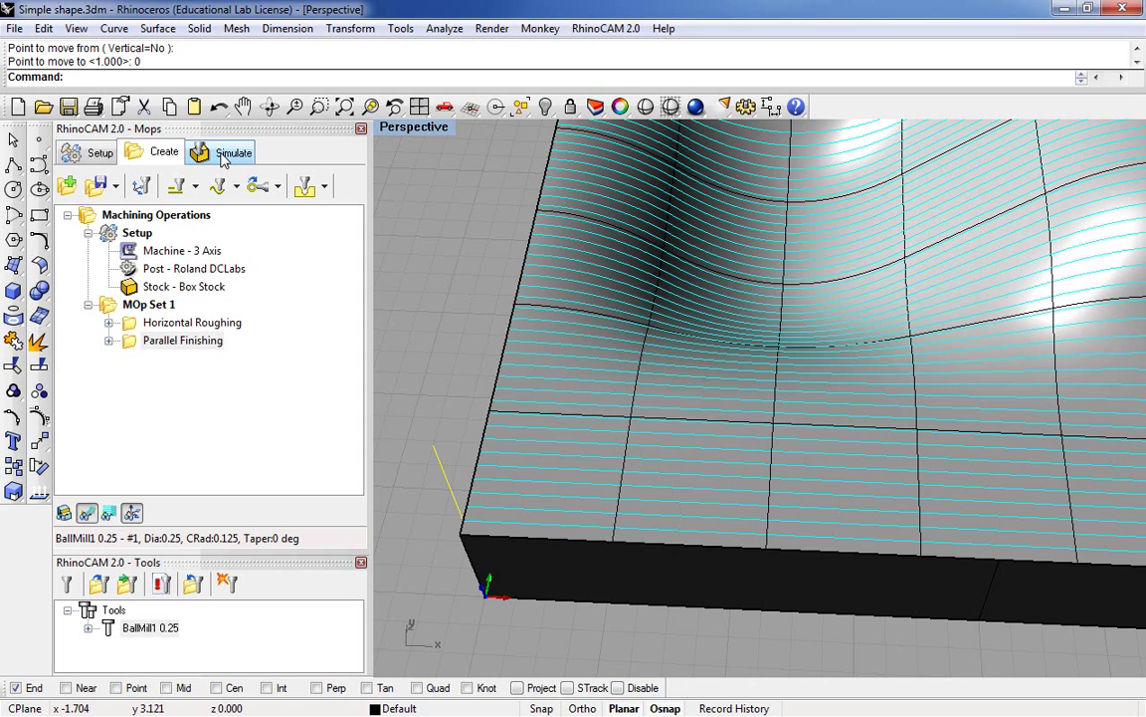
Switch to simulation mode, hide the part model, and inspect the finishing toolpath's back-and-forth passes plus its entry and exit moves.
{"action": "left_click", "coordinate": [225, 159]}
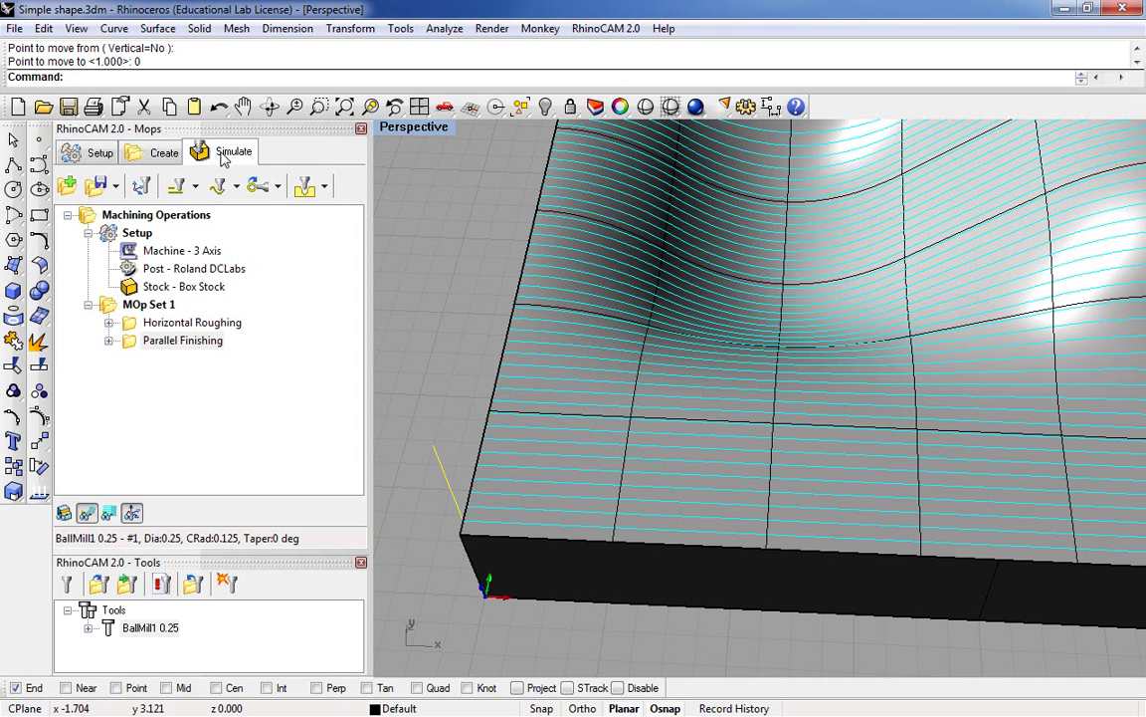
{"action": "left_click", "coordinate": [64, 514]}
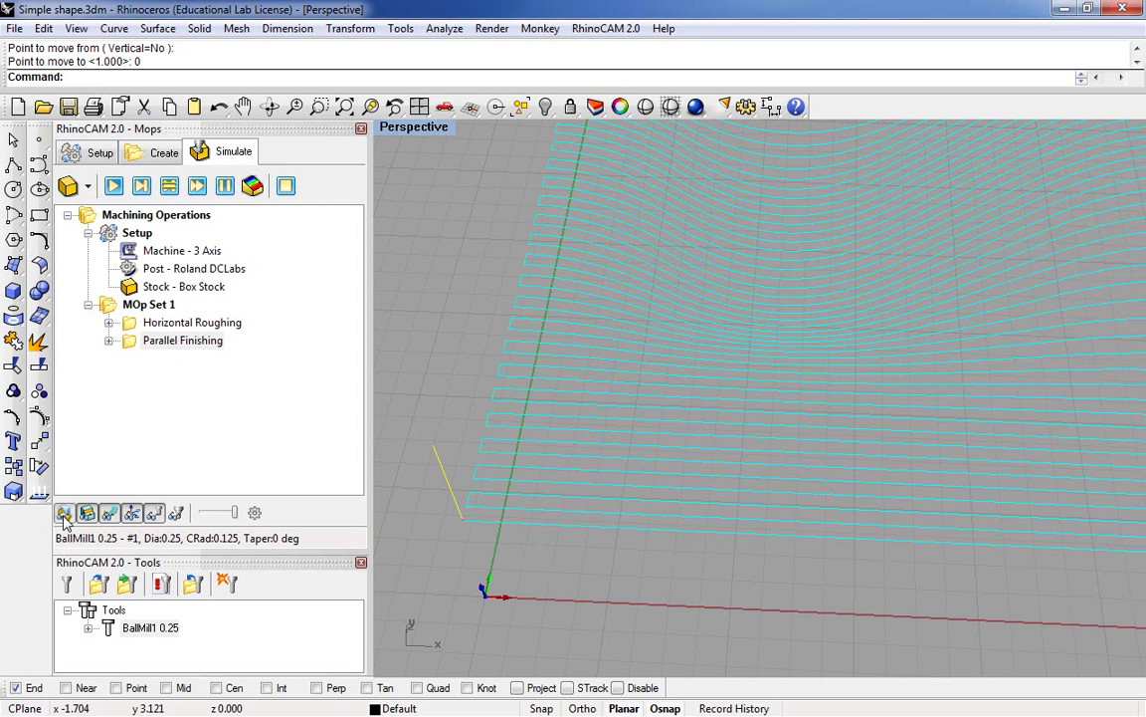
{"action": "right_click_drag", "start_coordinate": [524, 410], "coordinate": [585, 564]}
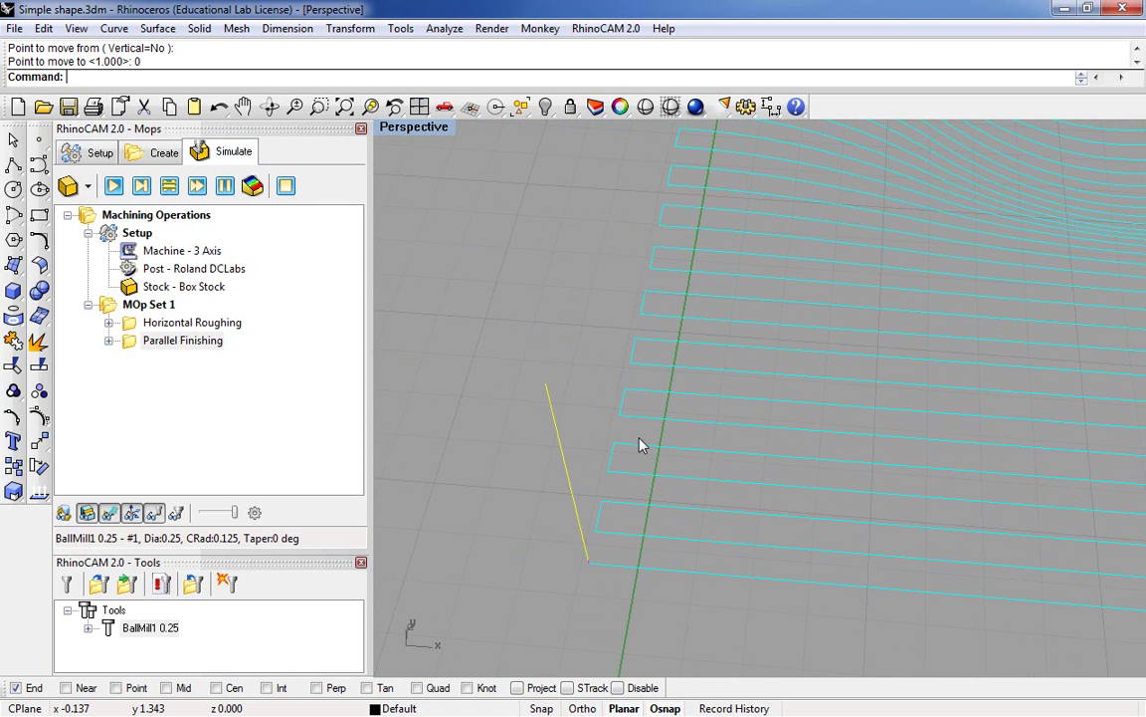
{"action": "scroll", "coordinate": [562, 572], "scroll_direction": "down", "scroll_amount": 10}
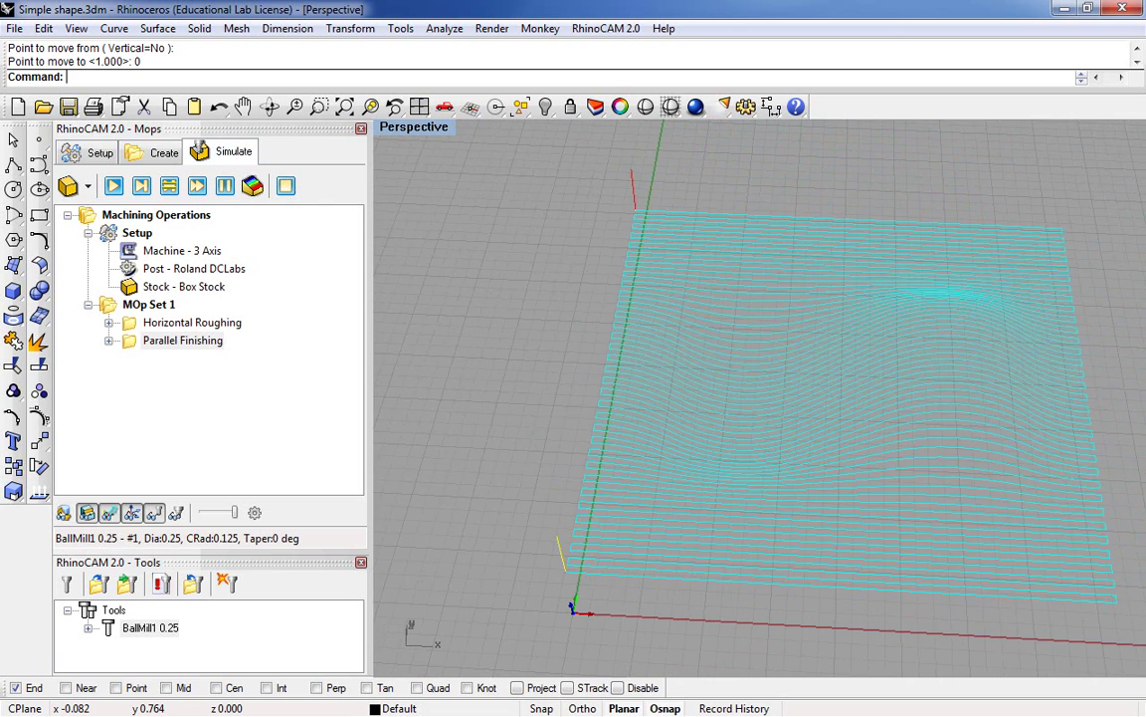
{"action": "right_click_drag", "start_coordinate": [565, 524], "coordinate": [529, 459]}
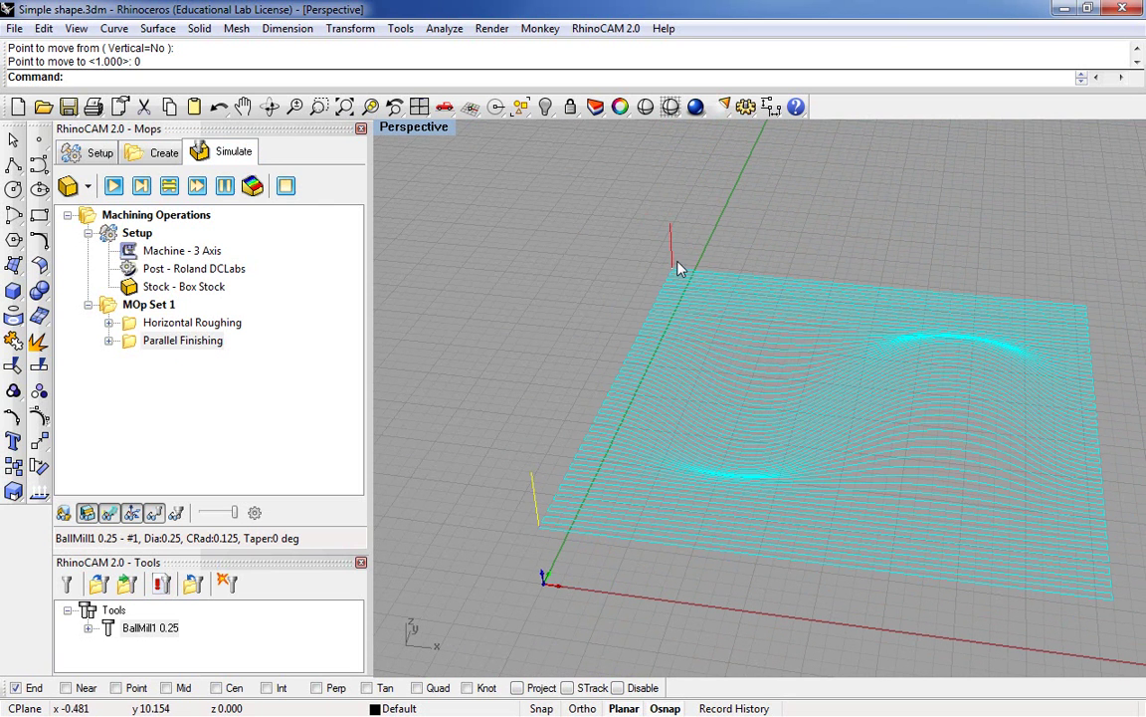
{"action": "right_click_drag", "start_coordinate": [669, 237], "coordinate": [572, 499]}
{"action": "scroll", "coordinate": [574, 500], "scroll_direction": "up", "scroll_amount": 3}
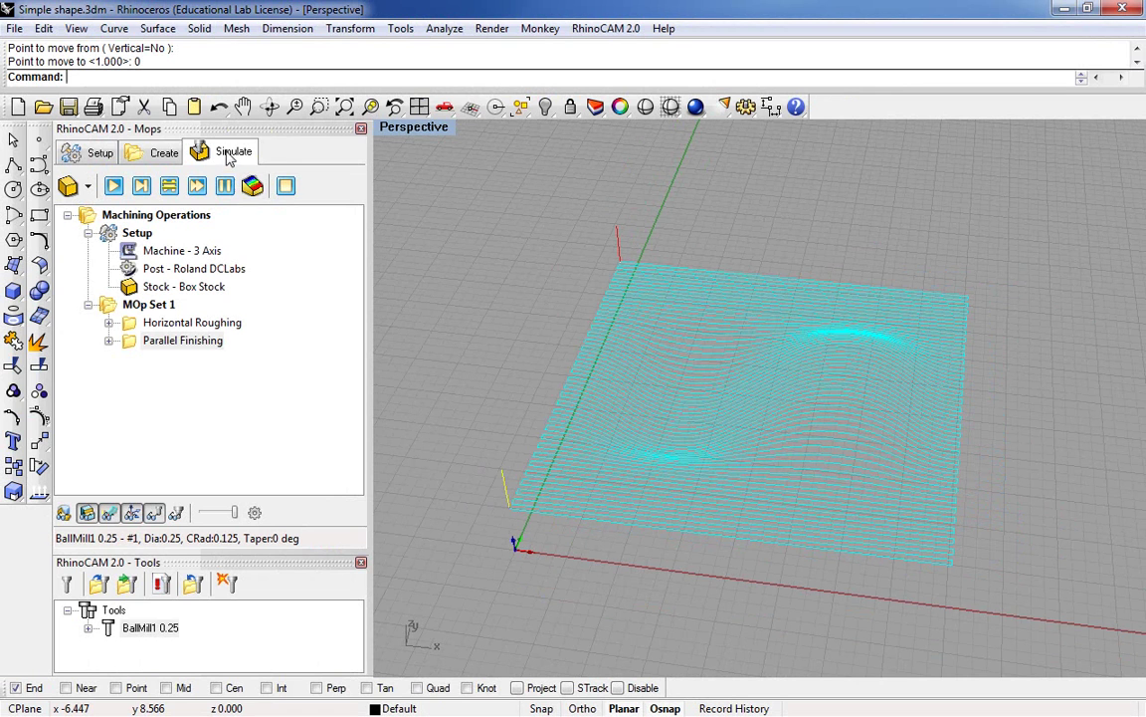
Hide the finishing toolpath and view the simulated stock left by Horizontal Roughing.
{"action": "left_click", "coordinate": [228, 157]}
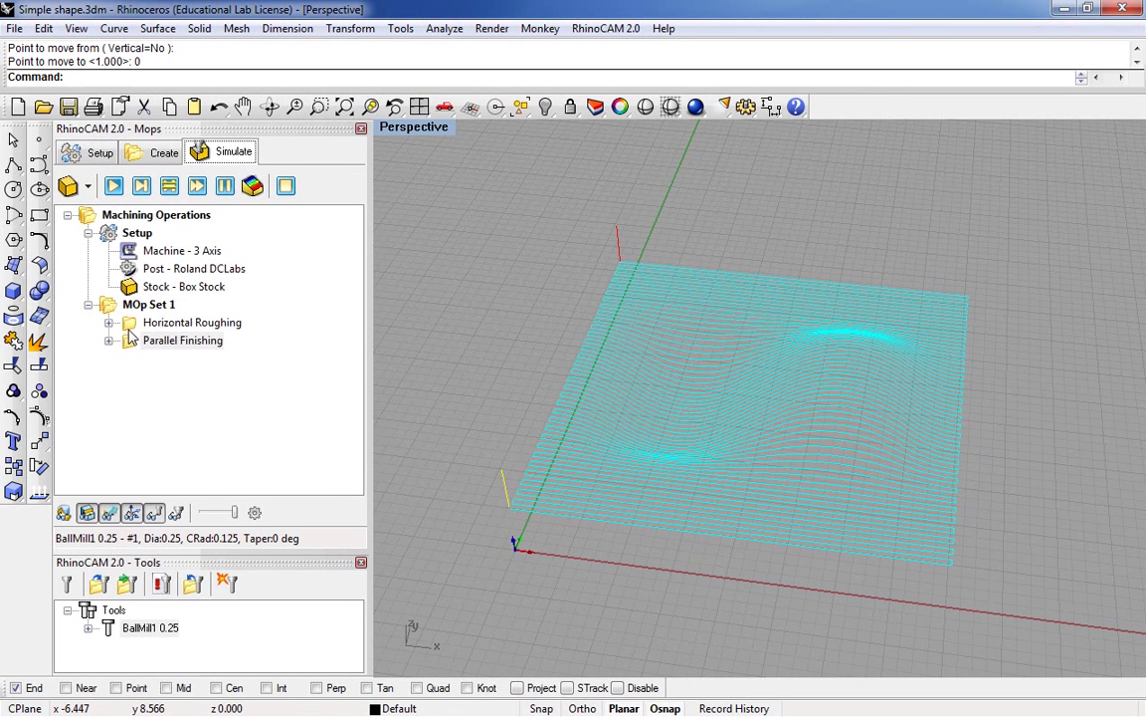
{"action": "left_click", "coordinate": [132, 330]}
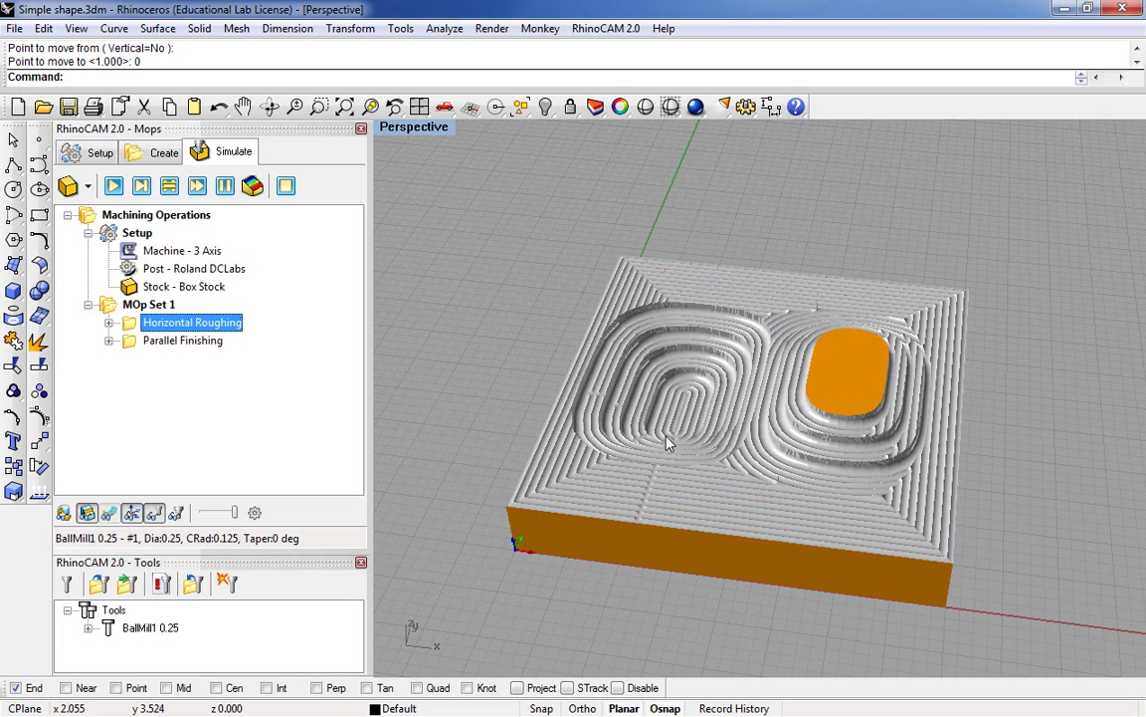
{"action": "left_click", "coordinate": [214, 418]}
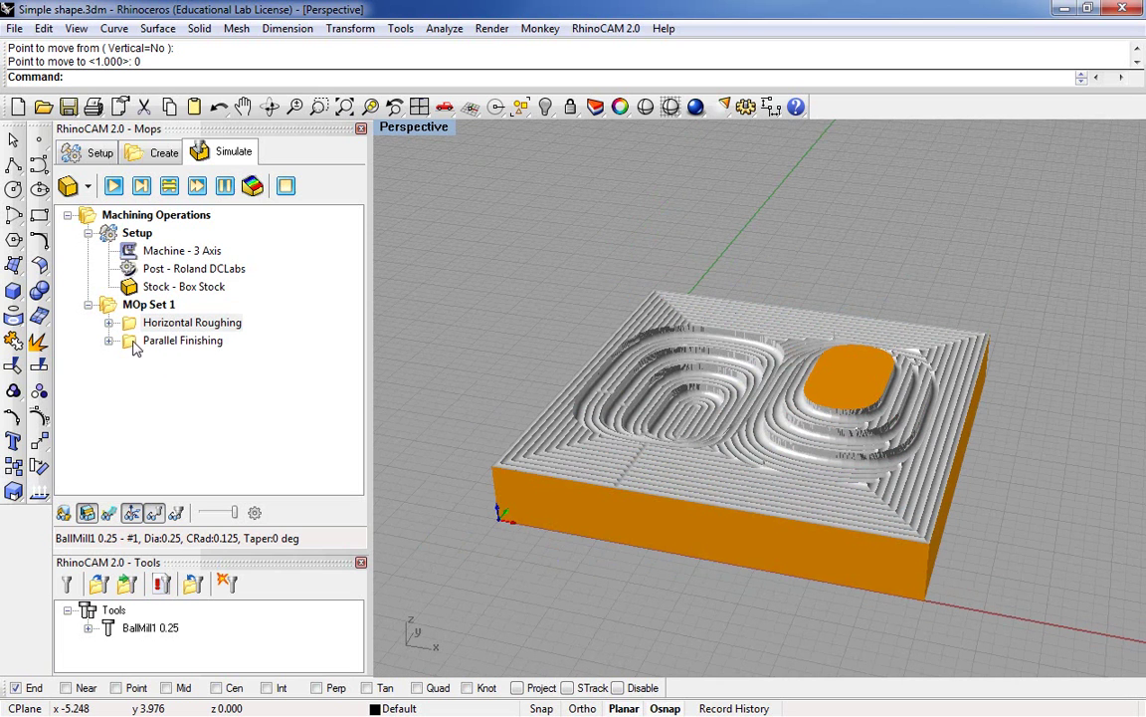
Simulate the Parallel Finishing operation and examine the machined surface around the crest of the hill.
{"action": "left_click", "coordinate": [131, 342]}
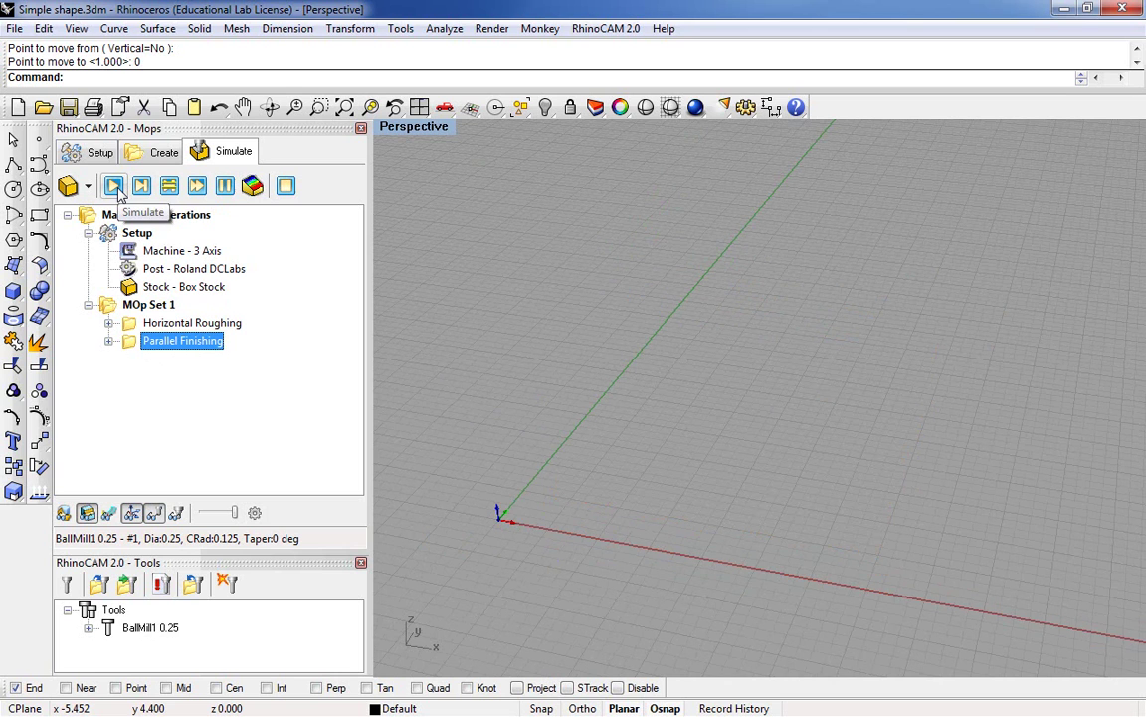
{"action": "left_click", "coordinate": [197, 189]}
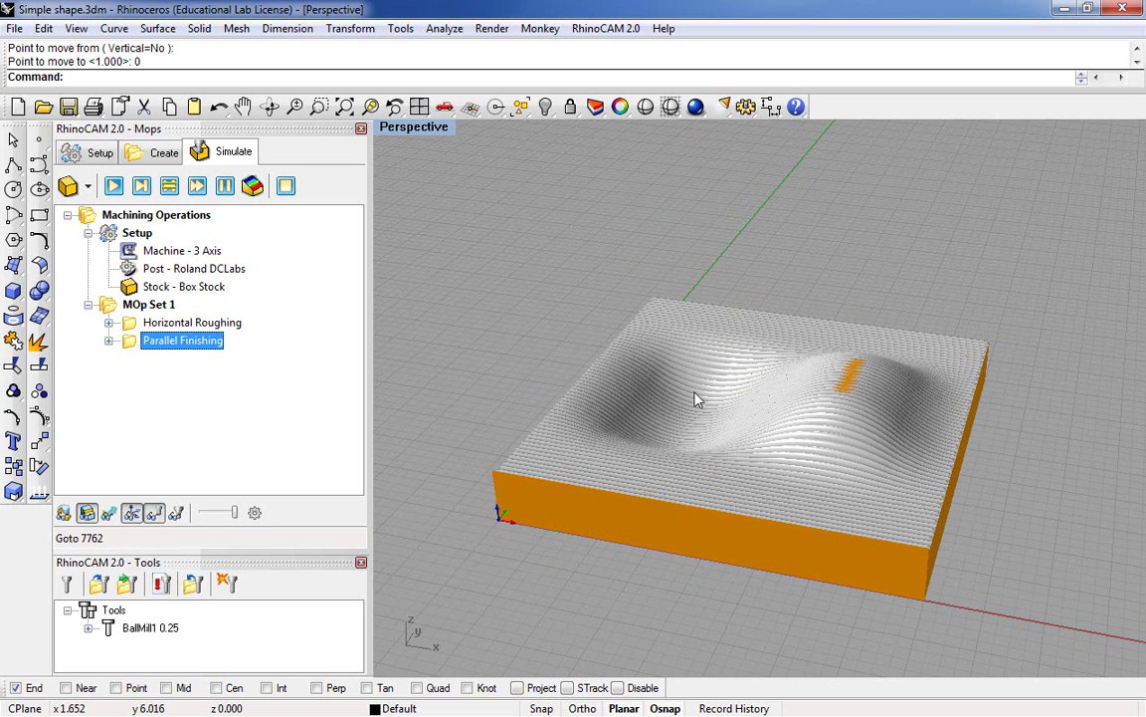
{"action": "right_click_drag", "start_coordinate": [697, 400], "coordinate": [799, 405]}
{"action": "scroll", "coordinate": [796, 405], "scroll_direction": "up", "scroll_amount": 3}
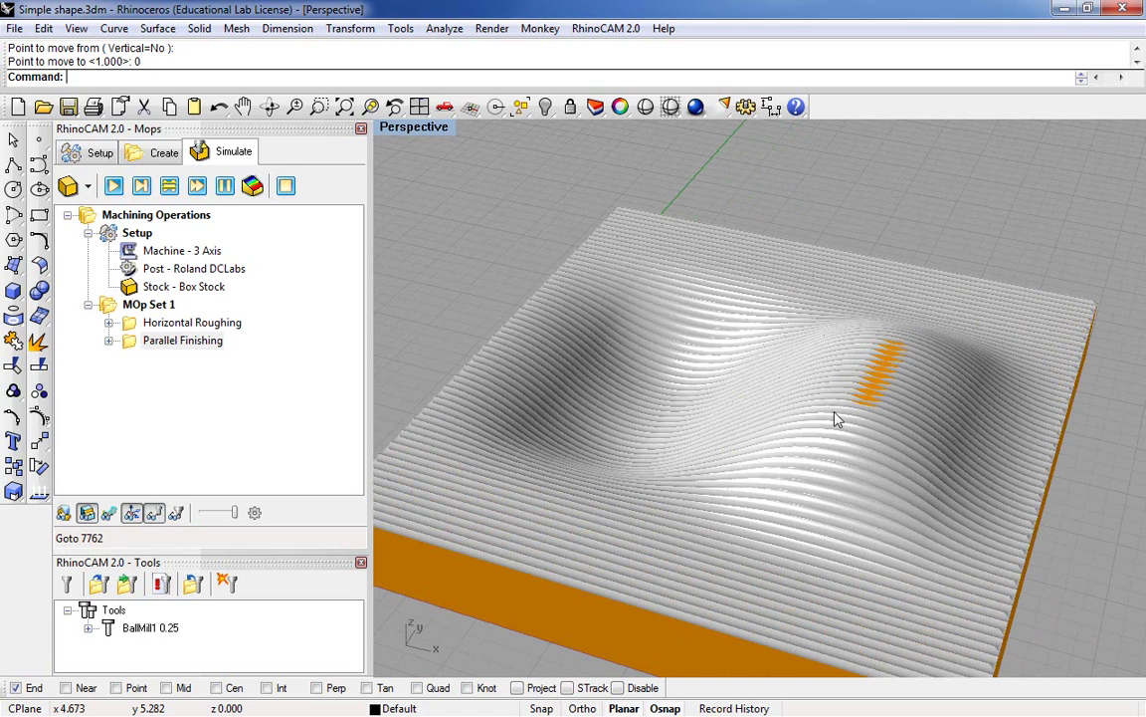
{"action": "right_click_drag", "start_coordinate": [763, 493], "coordinate": [685, 450]}
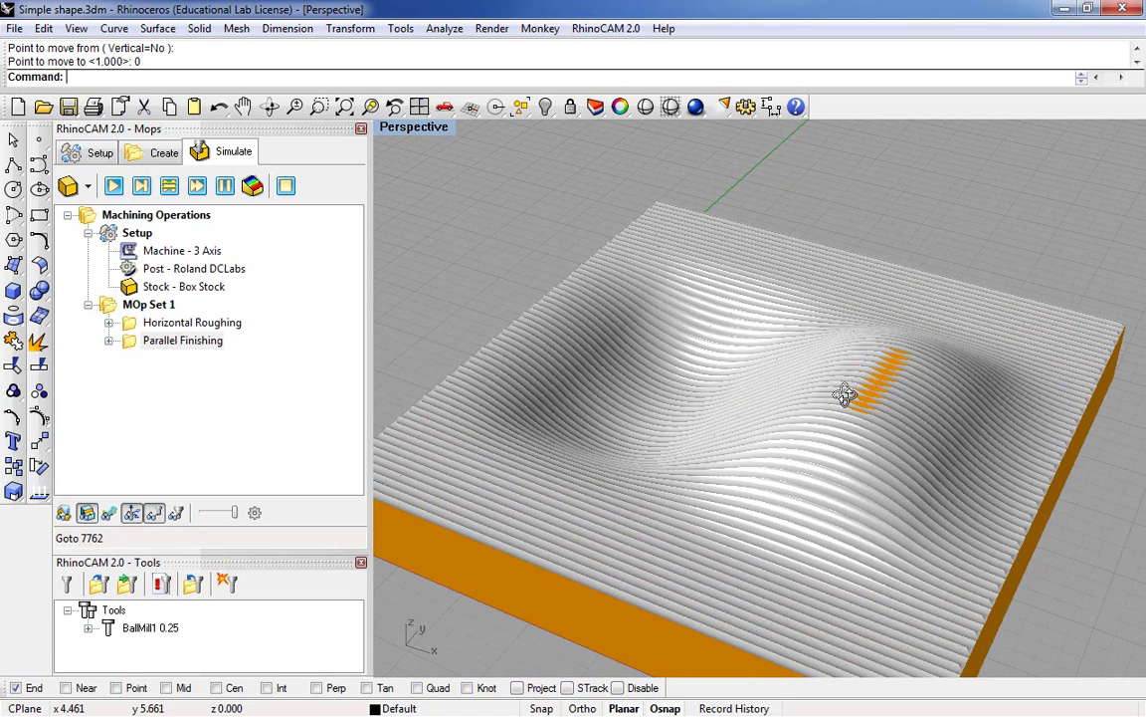
{"action": "right_click_drag", "start_coordinate": [845, 391], "coordinate": [886, 373]}
{"action": "scroll", "coordinate": [884, 373], "scroll_direction": "down", "scroll_amount": 1}
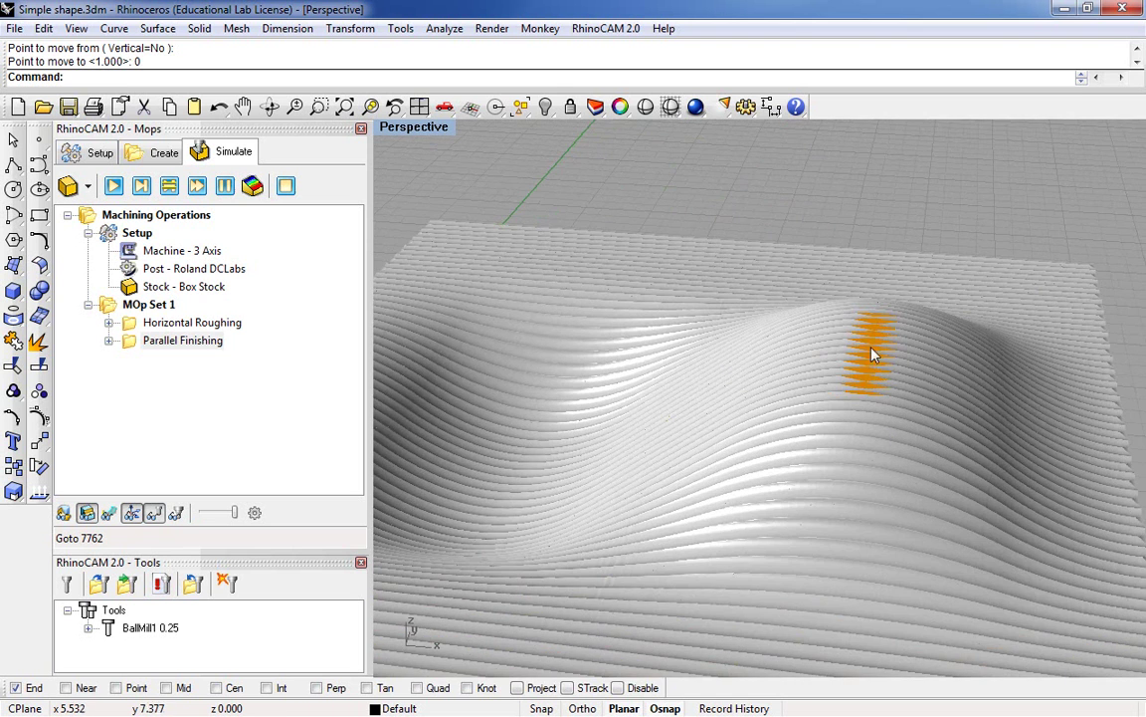
{"action": "scroll", "coordinate": [875, 341], "scroll_direction": "down", "scroll_amount": 3}
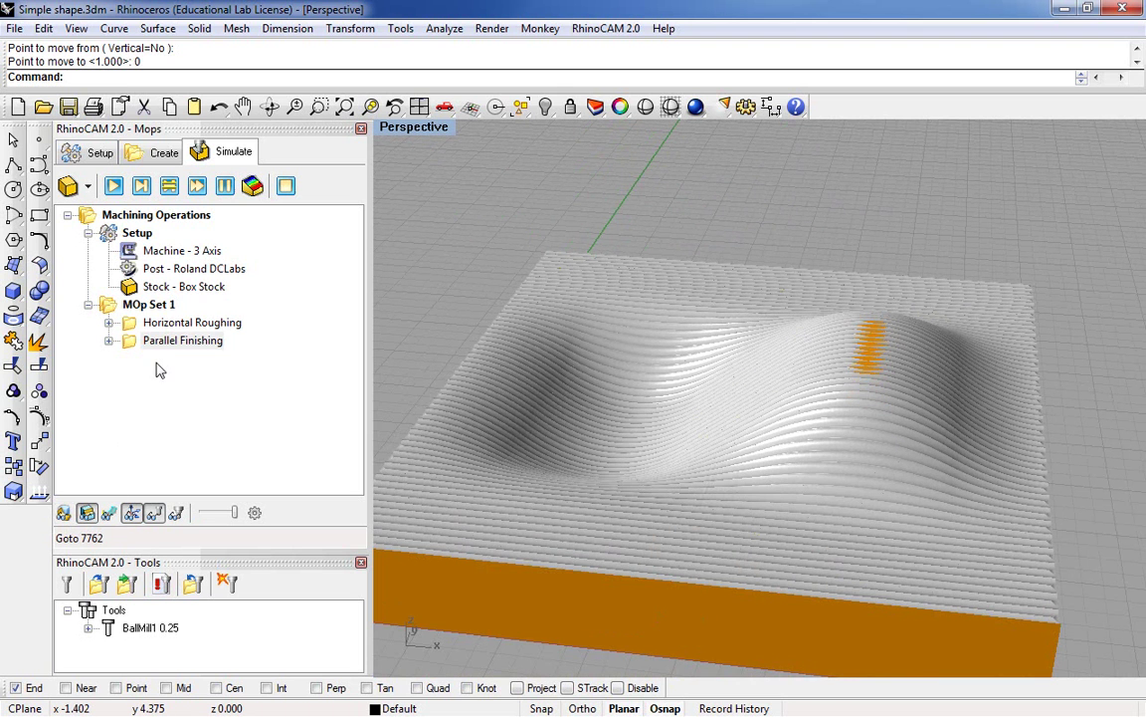
Return to the uncut box stock and try to run a simulation with only the stock entry selected.
{"action": "left_click", "coordinate": [184, 286]}
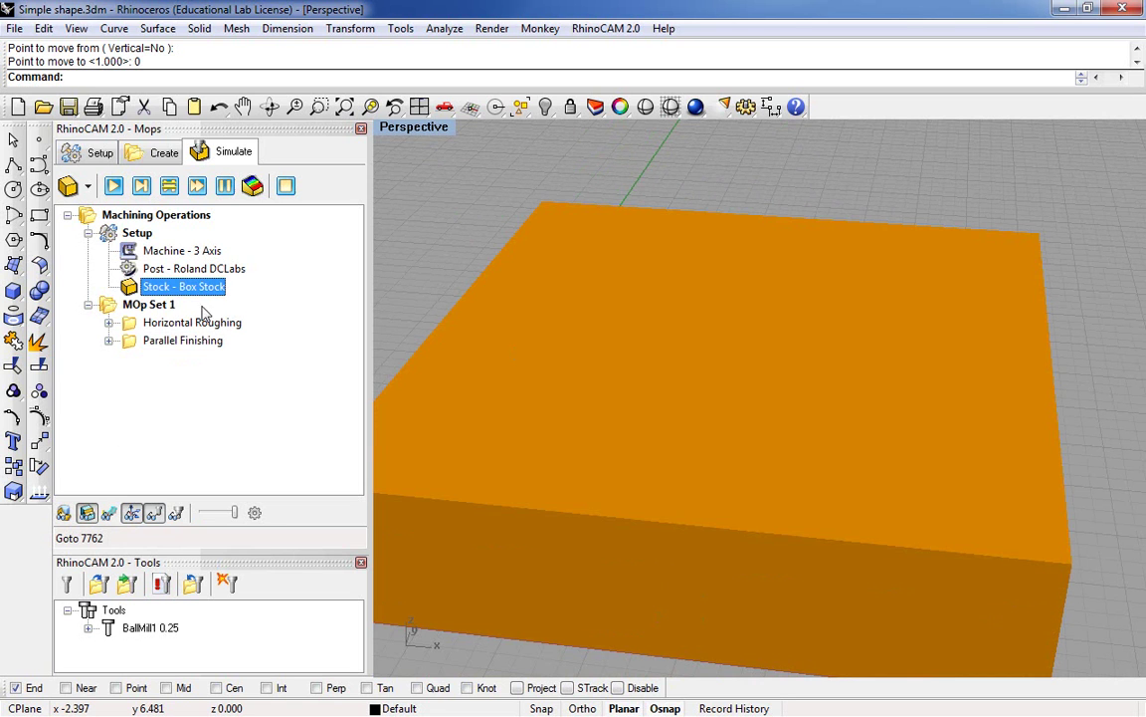
{"action": "left_click", "coordinate": [218, 160]}
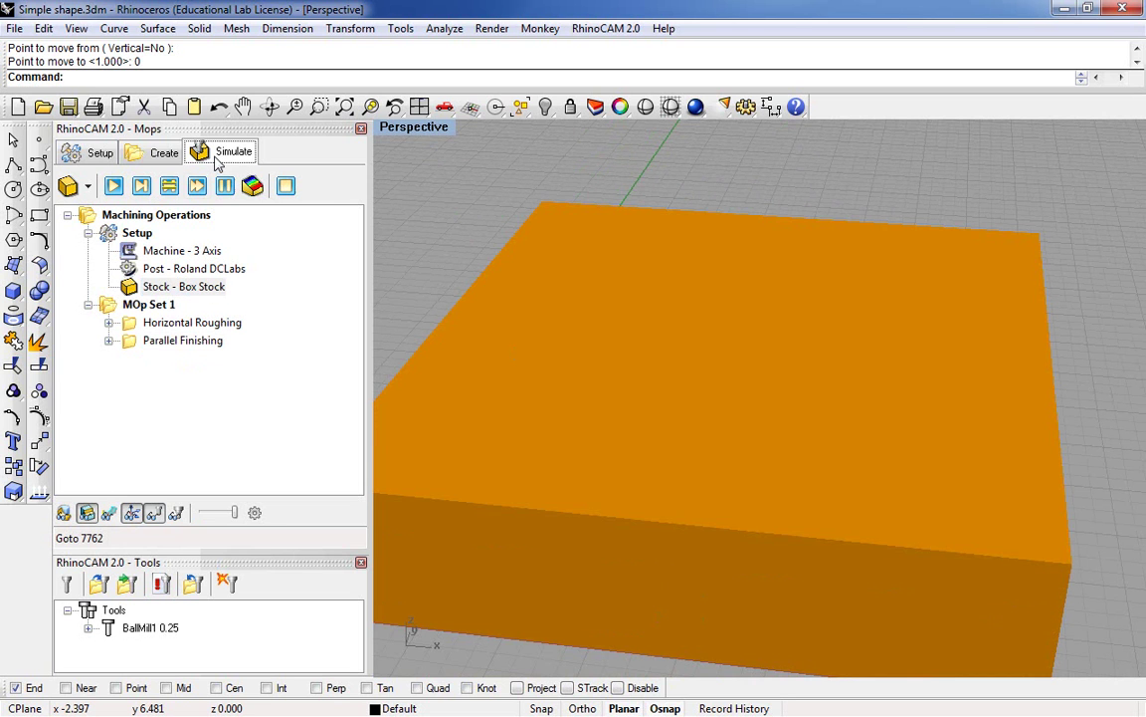
{"action": "left_click", "coordinate": [159, 152]}
{"action": "left_click", "coordinate": [221, 156]}
{"action": "left_click", "coordinate": [134, 286]}
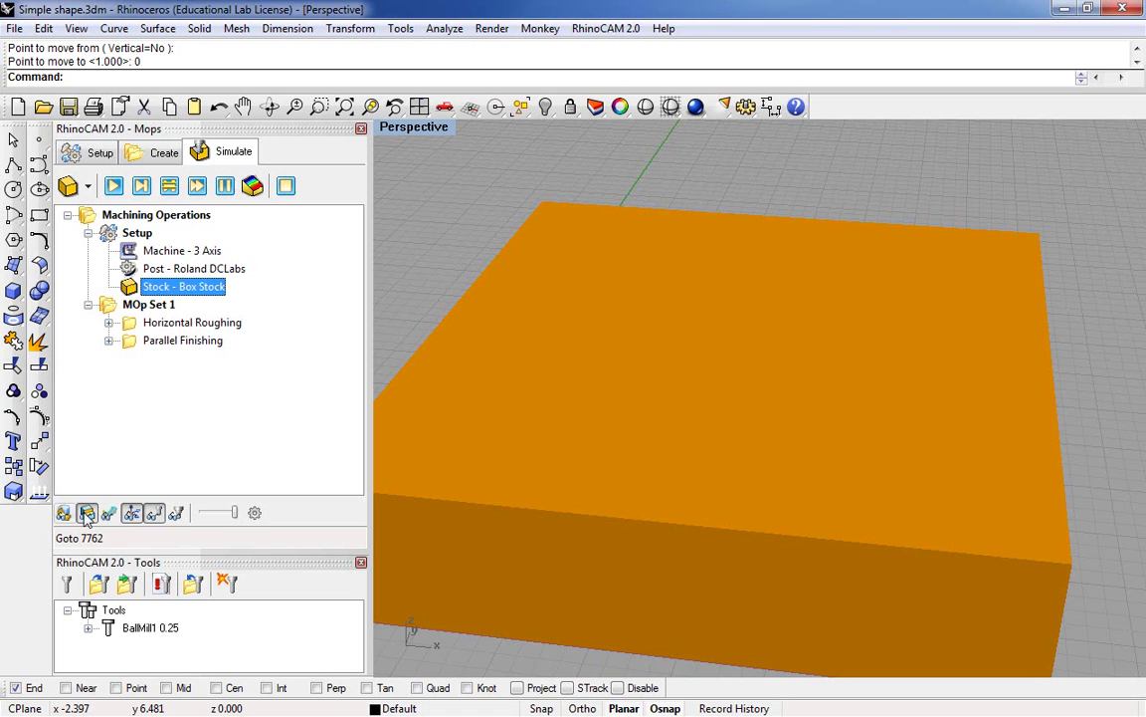
{"action": "left_click", "coordinate": [87, 512]}
{"action": "left_click", "coordinate": [87, 513]}
{"action": "left_click", "coordinate": [169, 184]}
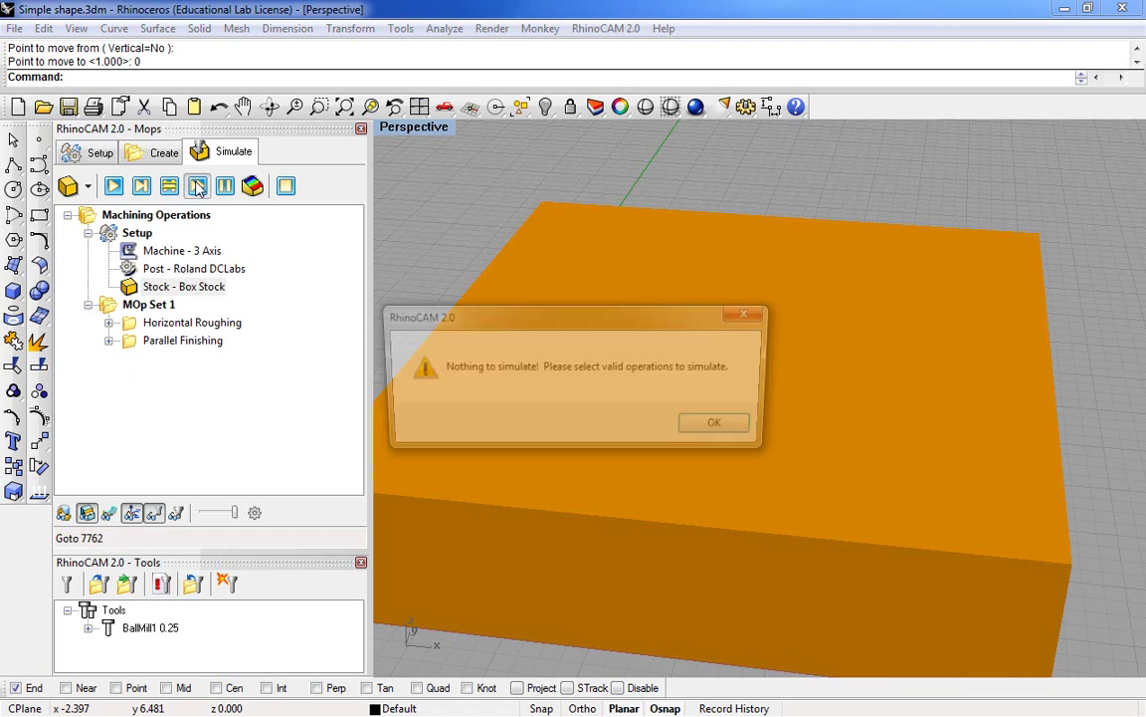
{"action": "left_click", "coordinate": [725, 427]}
Select the Parallel Finishing operation and run its material-removal simulation again.
{"action": "left_click", "coordinate": [164, 341]}
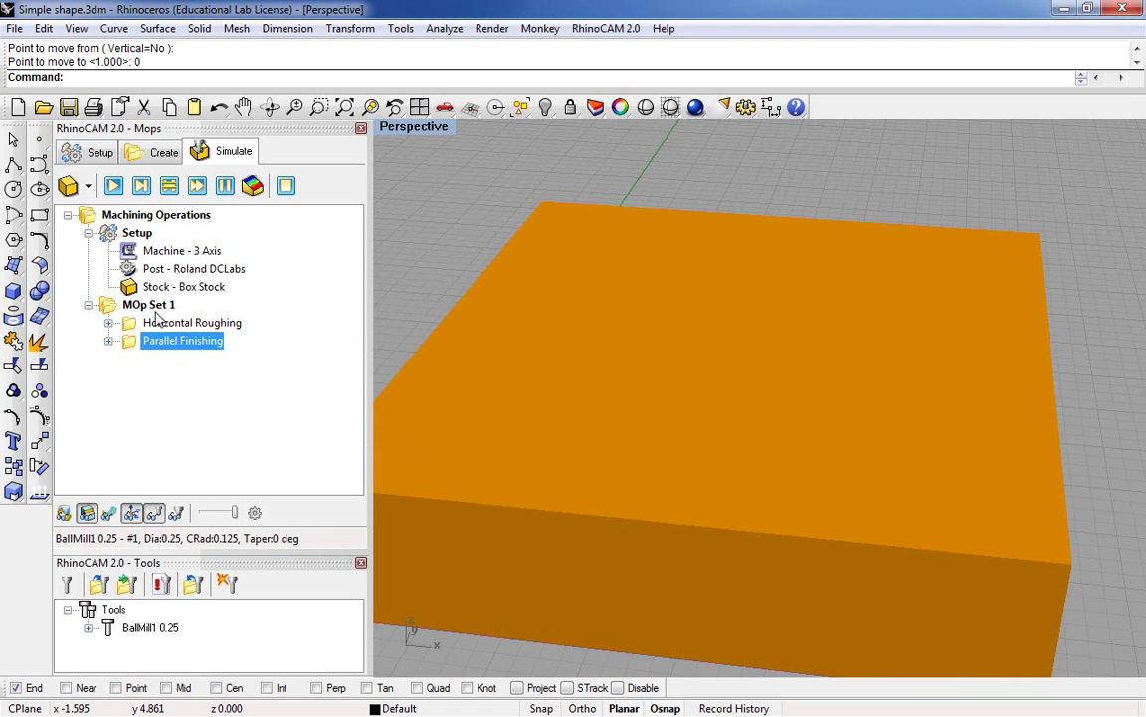
{"action": "left_click", "coordinate": [170, 187]}
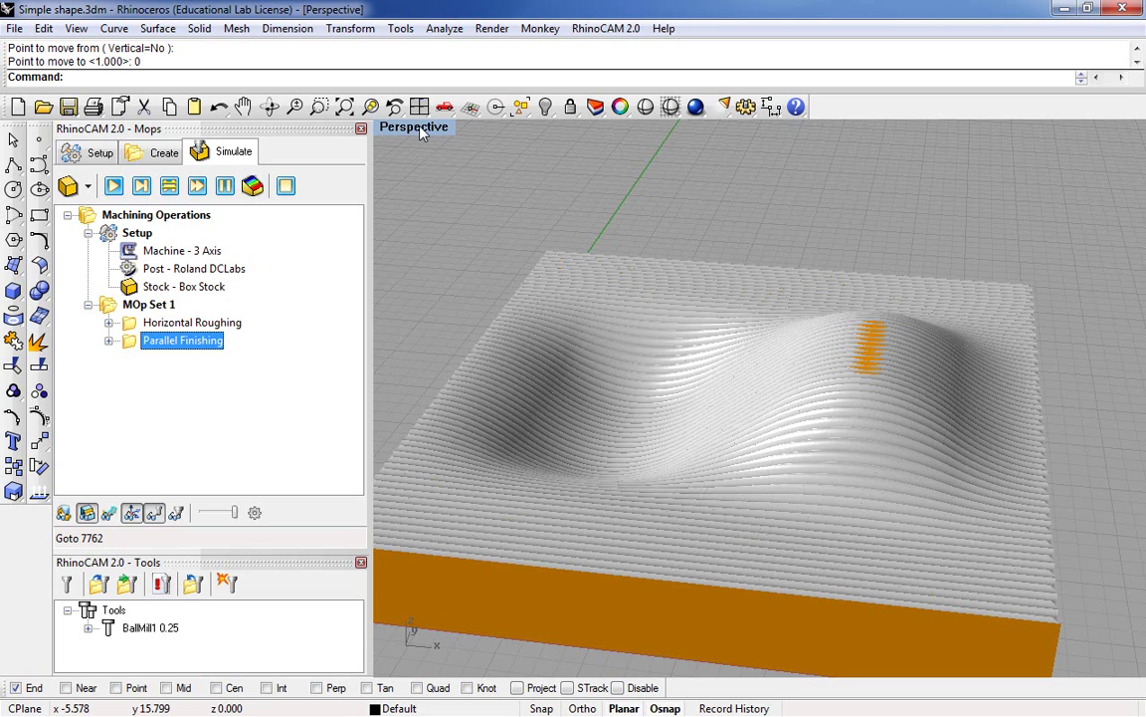
Define a part box stock with X and Y offsets of 0 and a Z offset of .25 in the +Z direction only.
{"action": "left_click", "coordinate": [150, 156]}
{"action": "left_click", "coordinate": [97, 152]}
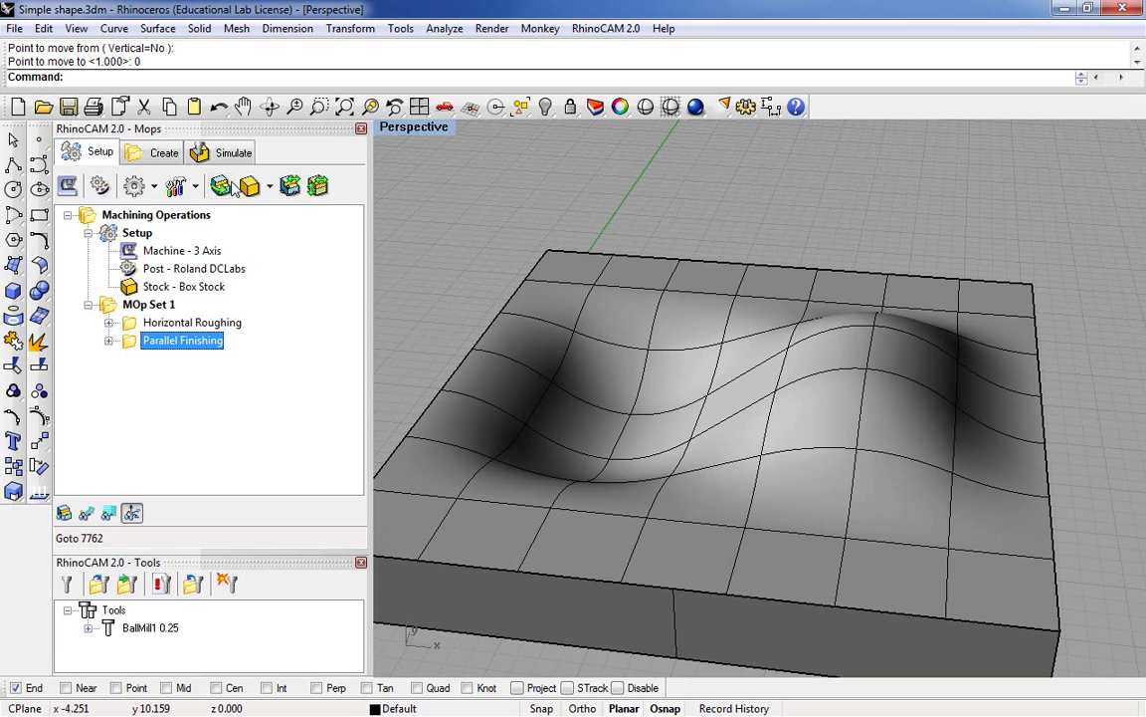
{"action": "left_click", "coordinate": [268, 187]}
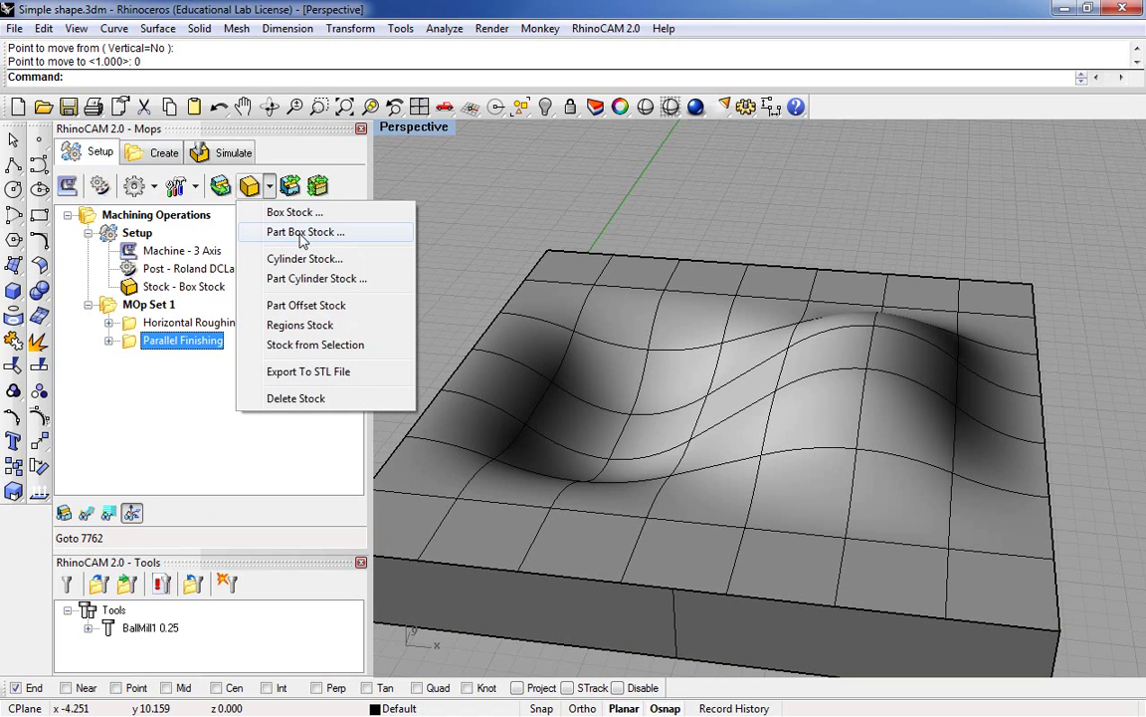
{"action": "left_click", "coordinate": [301, 239]}
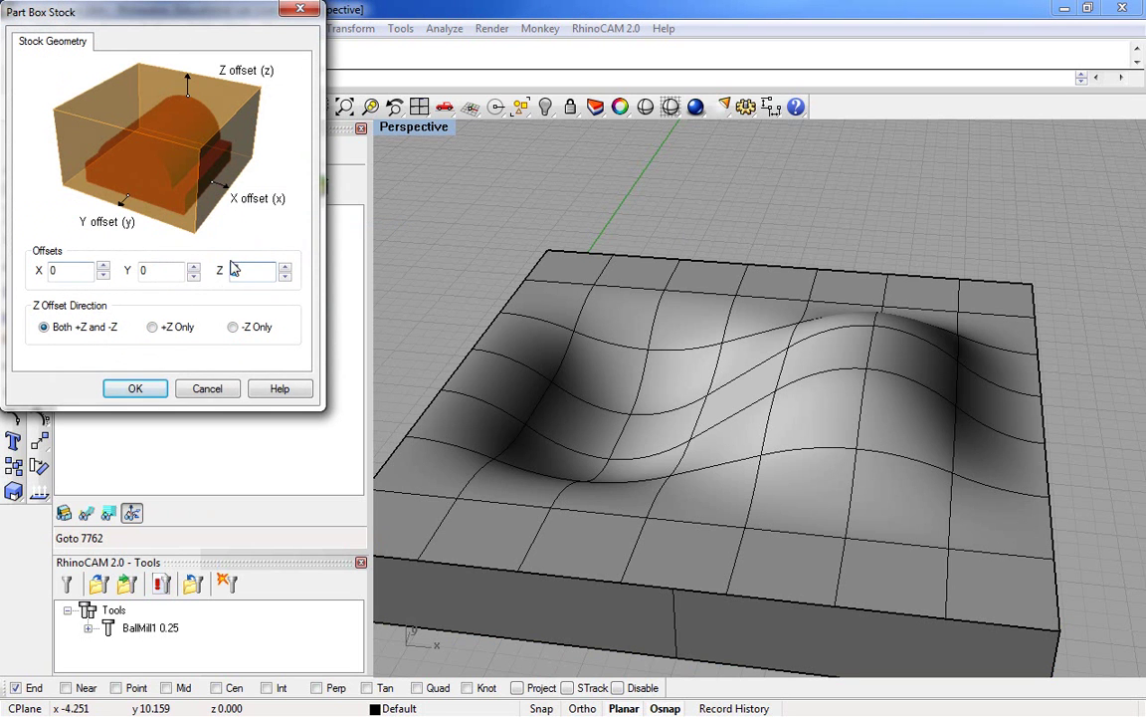
{"action": "type", "text": "0"}
{"action": "left_click", "coordinate": [154, 328]}
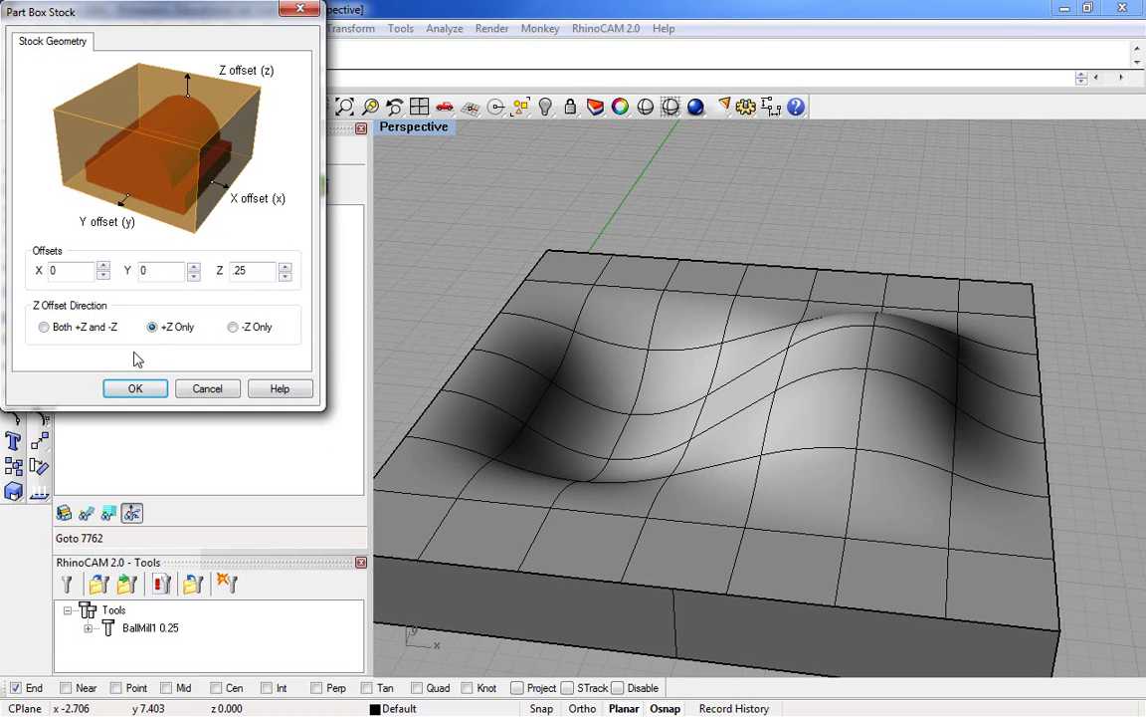
{"action": "left_click", "coordinate": [136, 387]}
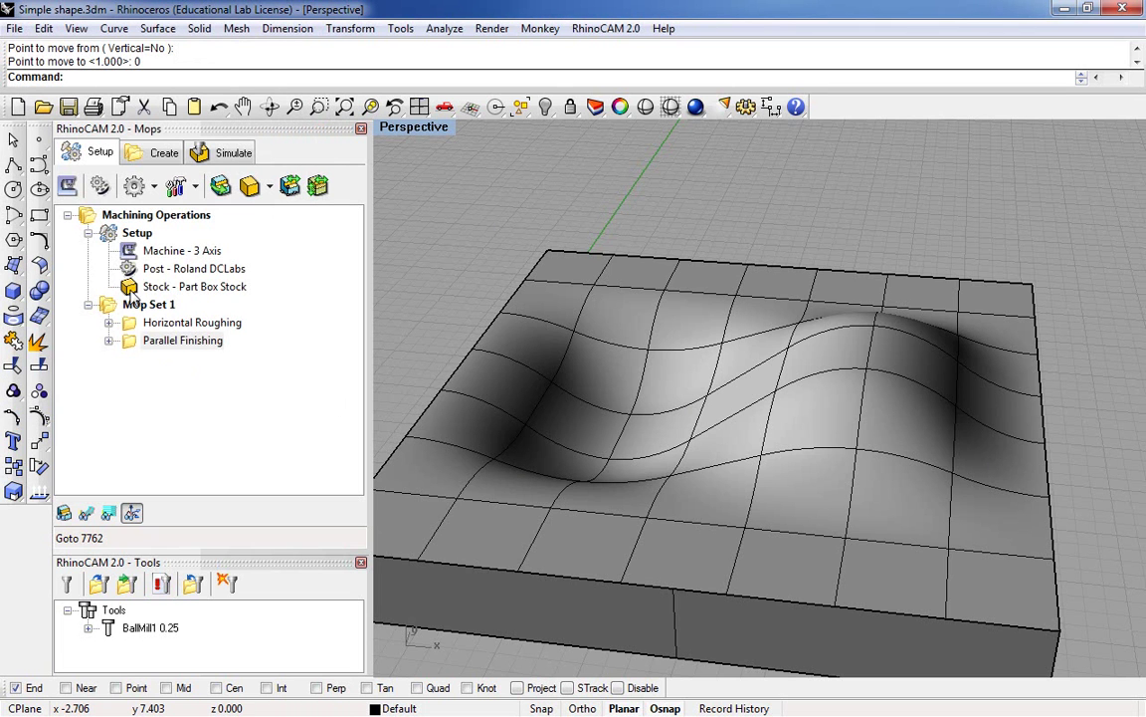
Show the part box stock around the model and inspect its clearance above the hill in the Perspective and Front views.
{"action": "left_click", "coordinate": [130, 288]}
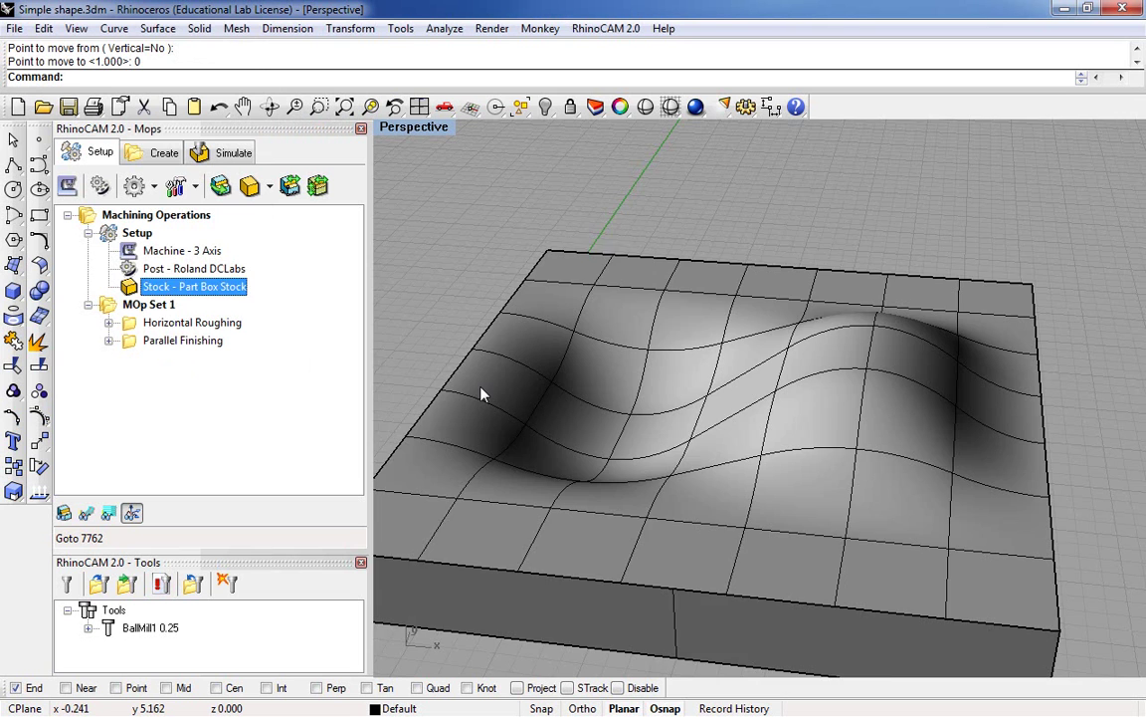
{"action": "right_click_drag", "start_coordinate": [481, 395], "coordinate": [485, 366]}
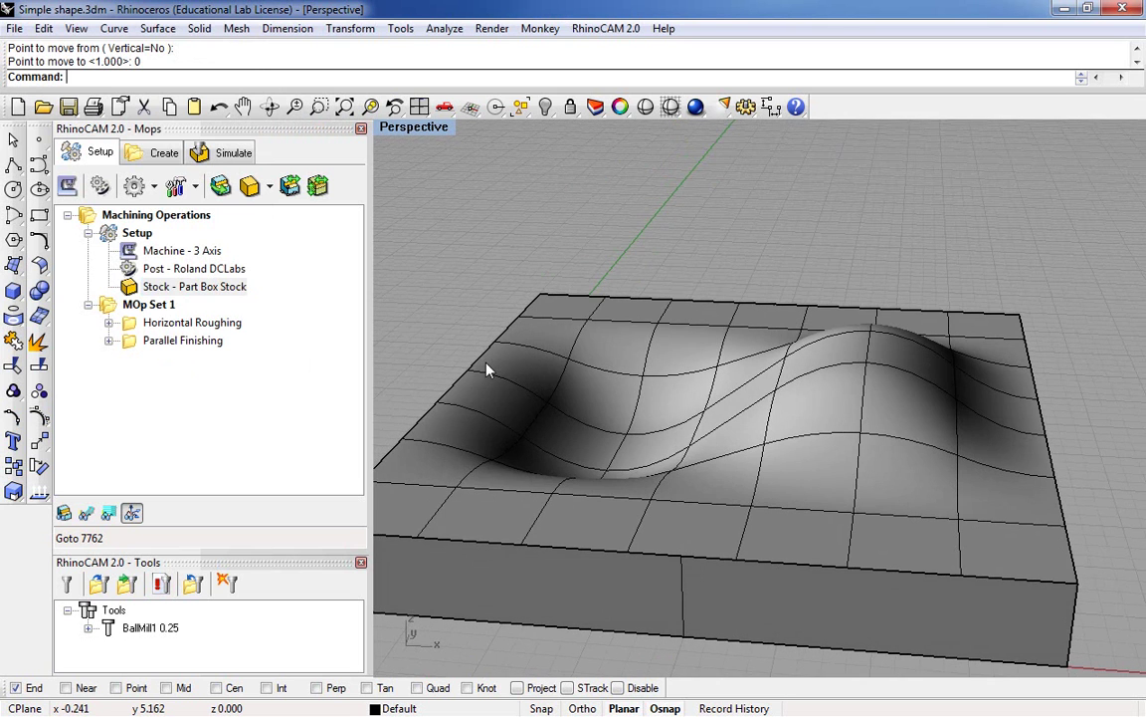
{"action": "left_click", "coordinate": [64, 512]}
{"action": "right_click_drag", "start_coordinate": [602, 383], "coordinate": [657, 376]}
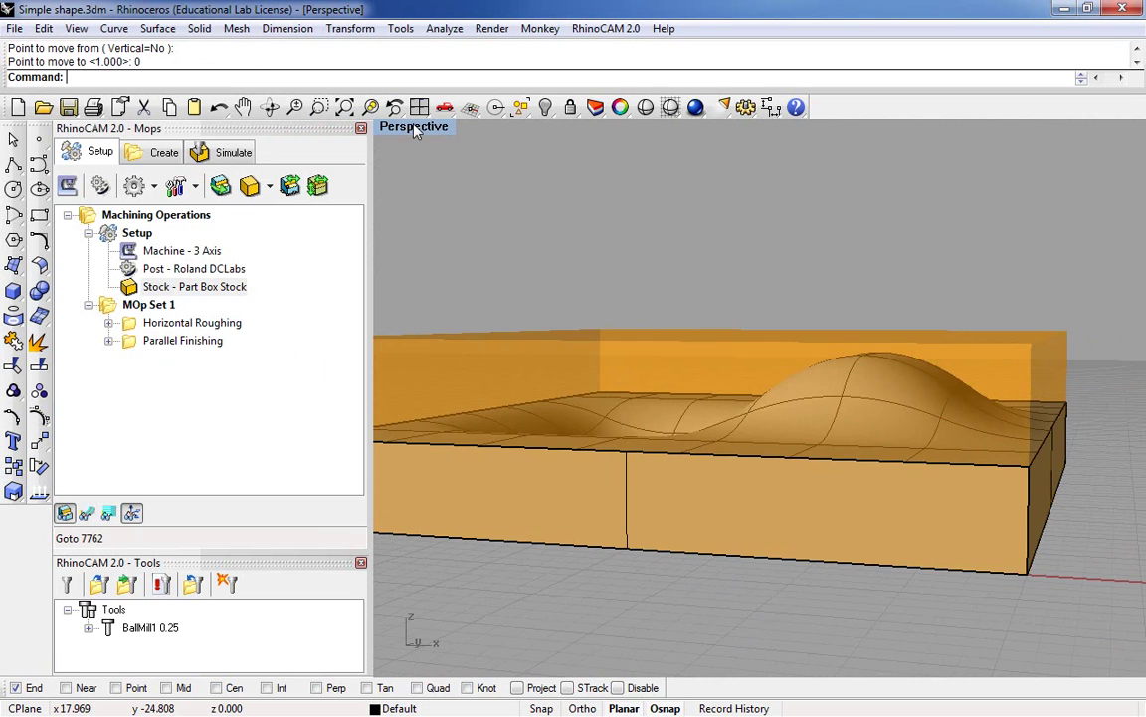
{"action": "double_click", "coordinate": [413, 126]}
{"action": "scroll", "coordinate": [546, 486], "scroll_direction": "up", "scroll_amount": 5}
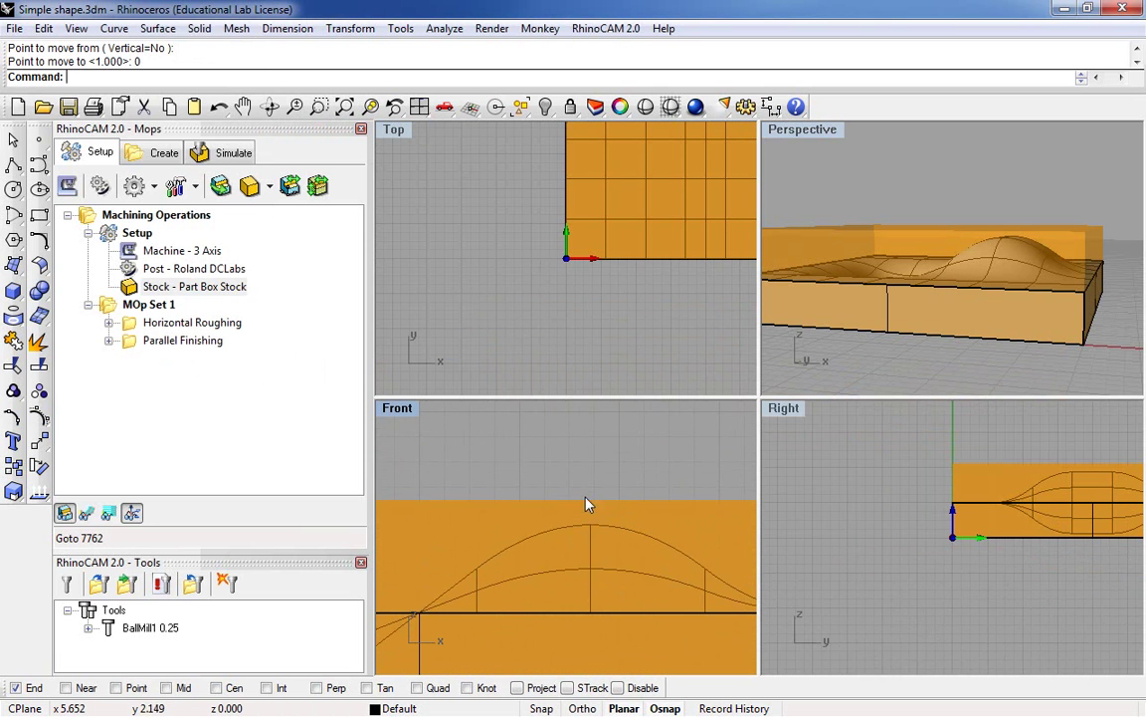
Simulate all of MOp Set 1, roughing and finishing together, on the part box stock in the maximized Perspective view.
{"action": "left_click", "coordinate": [224, 155]}
{"action": "double_click", "coordinate": [787, 129]}
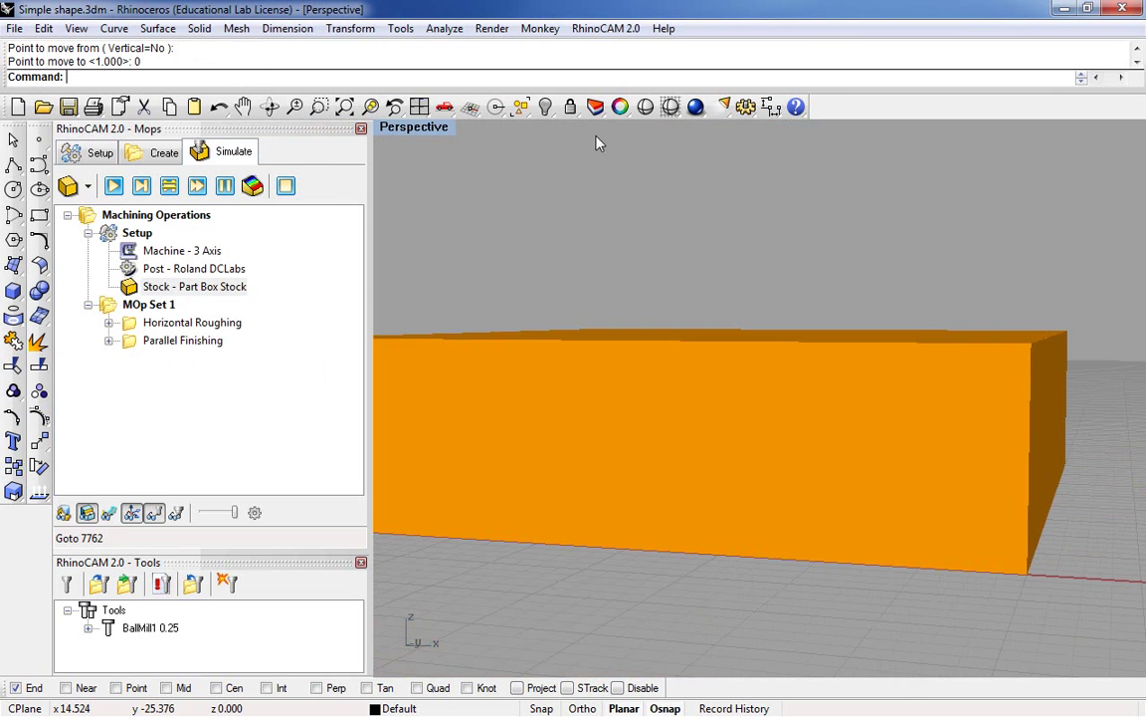
{"action": "scroll", "coordinate": [760, 455], "scroll_direction": "down", "scroll_amount": 2}
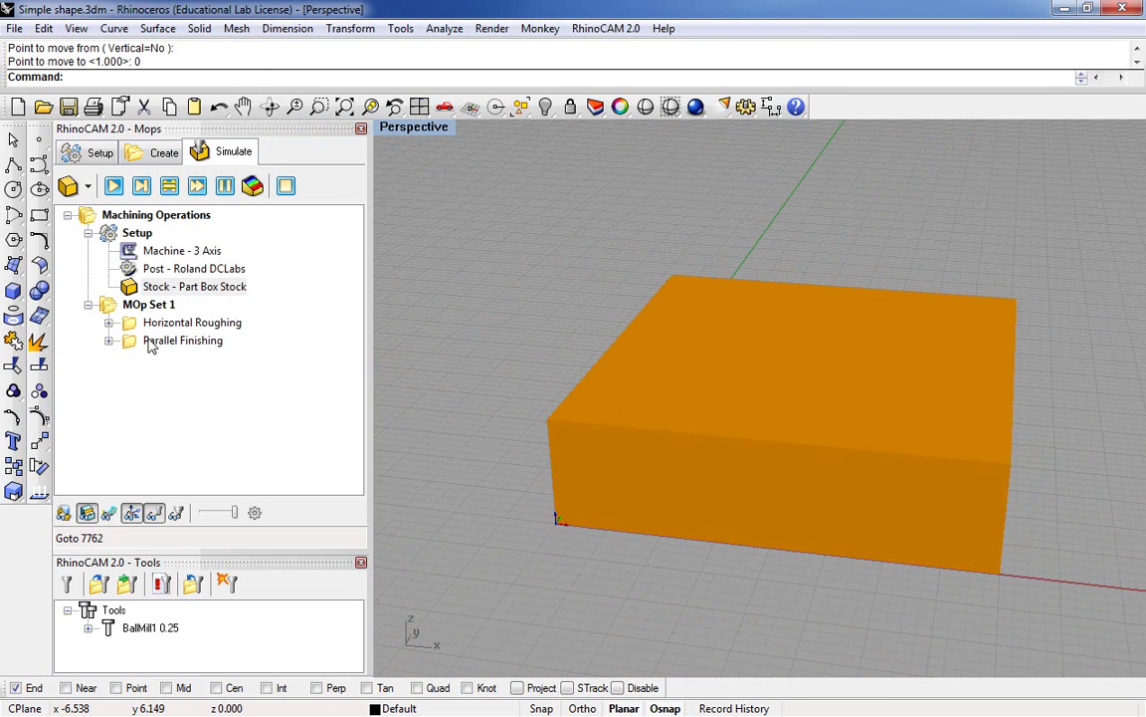
{"action": "left_click", "coordinate": [127, 308]}
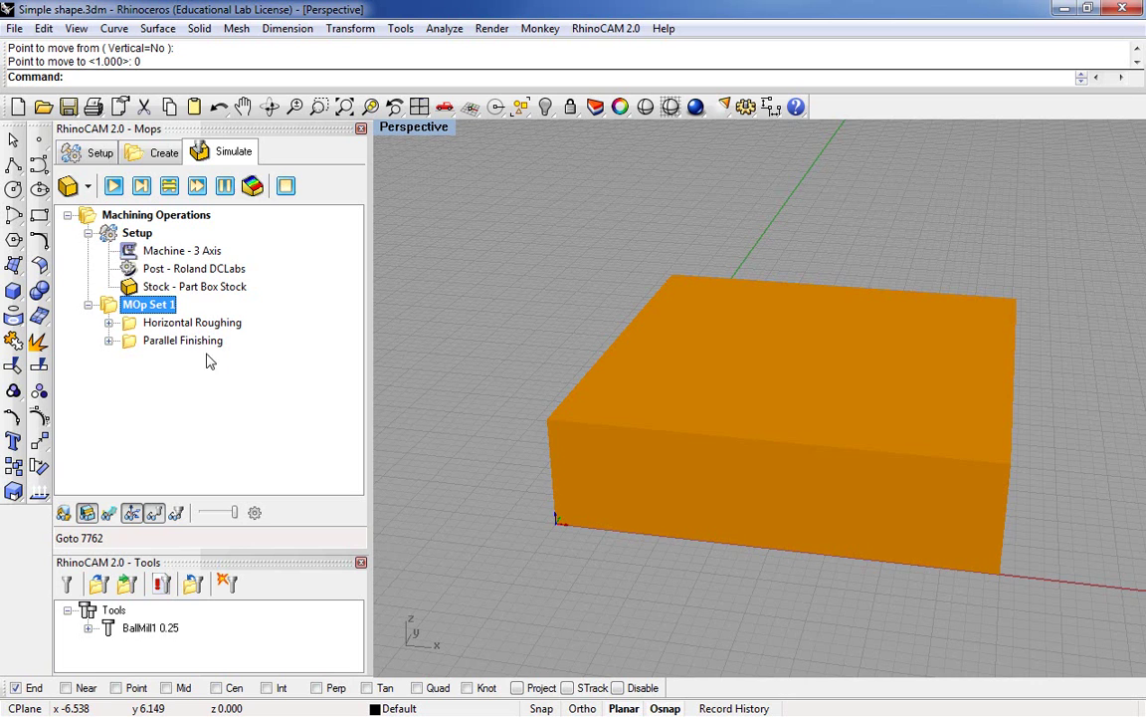
{"action": "left_click", "coordinate": [156, 328]}
{"action": "left_click", "coordinate": [157, 343]}
{"action": "left_click", "coordinate": [150, 326]}
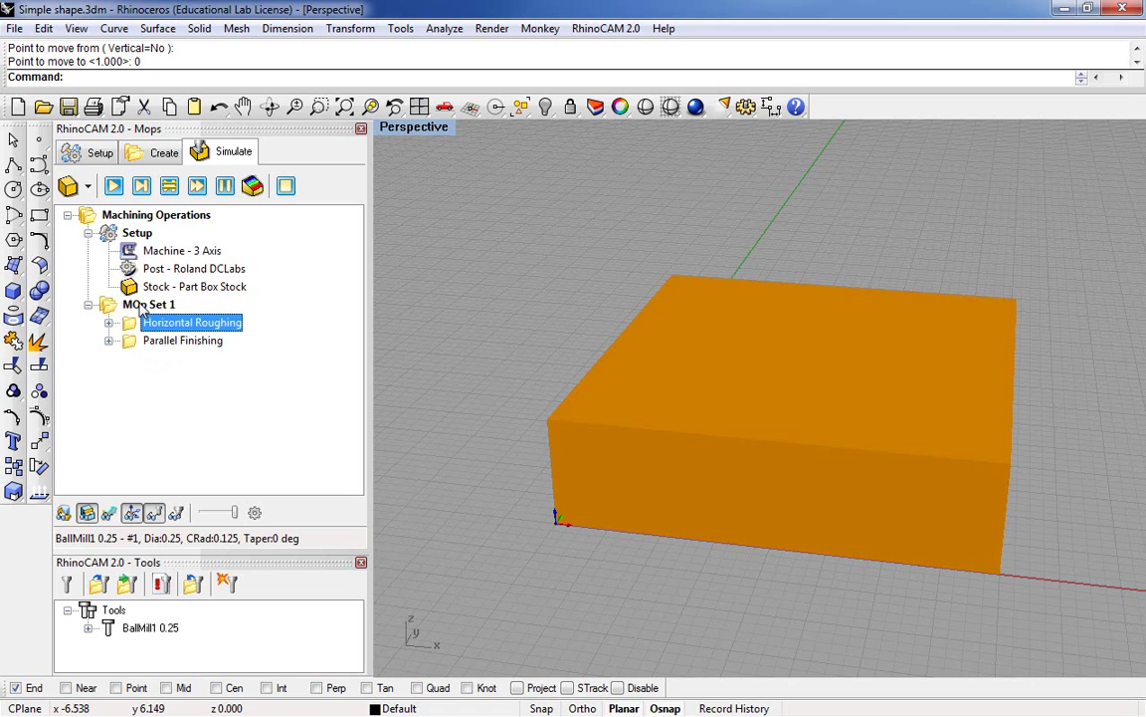
{"action": "left_click", "coordinate": [149, 306]}
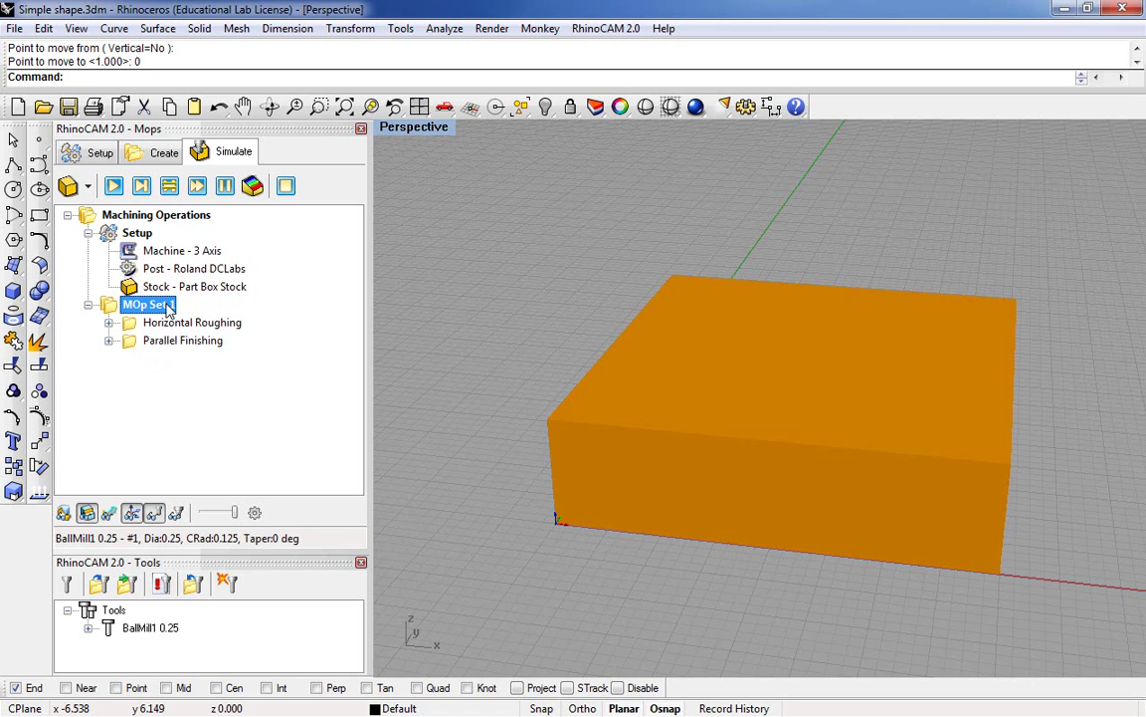
{"action": "left_click", "coordinate": [198, 187]}
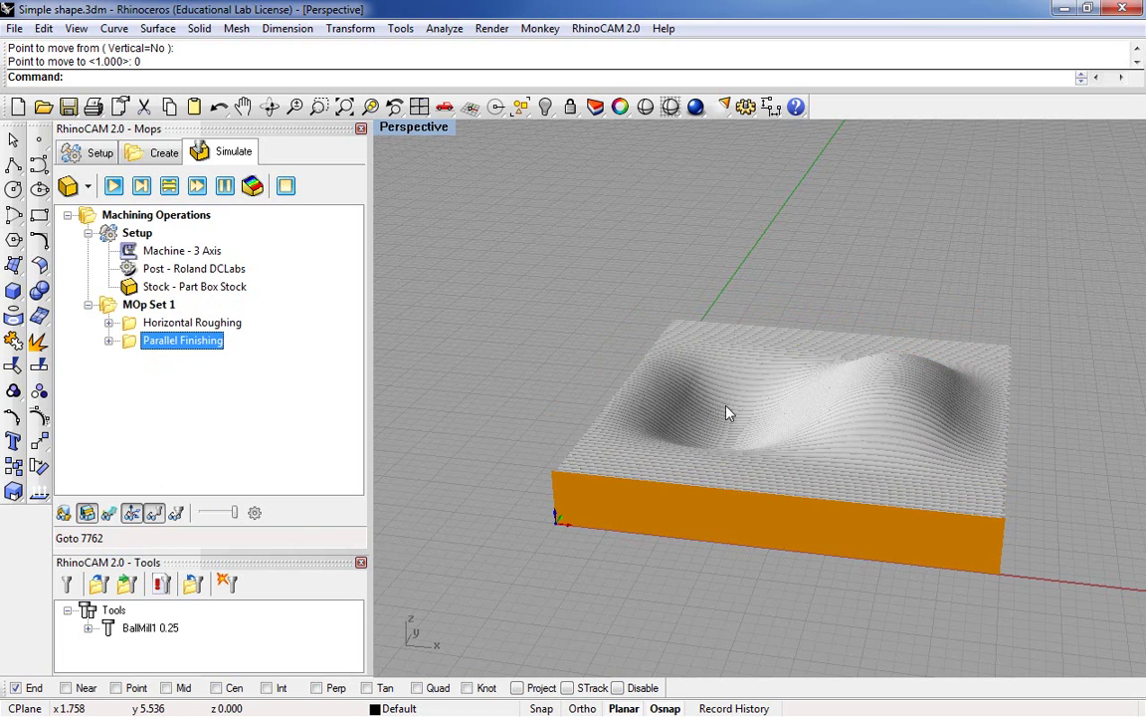
Examine the ridges left on the simulated surface in the valley and on the hill's slopes from close up.
{"action": "scroll", "coordinate": [893, 401], "scroll_direction": "up", "scroll_amount": 6}
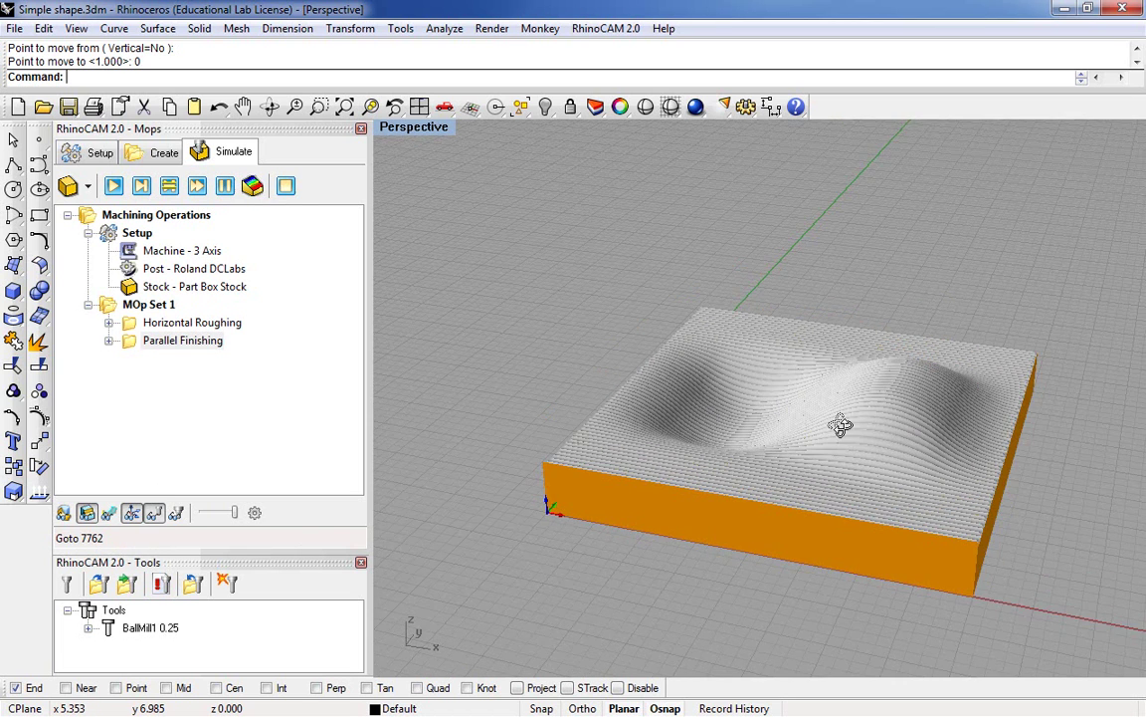
{"action": "scroll", "coordinate": [869, 429], "scroll_direction": "up", "scroll_amount": 4}
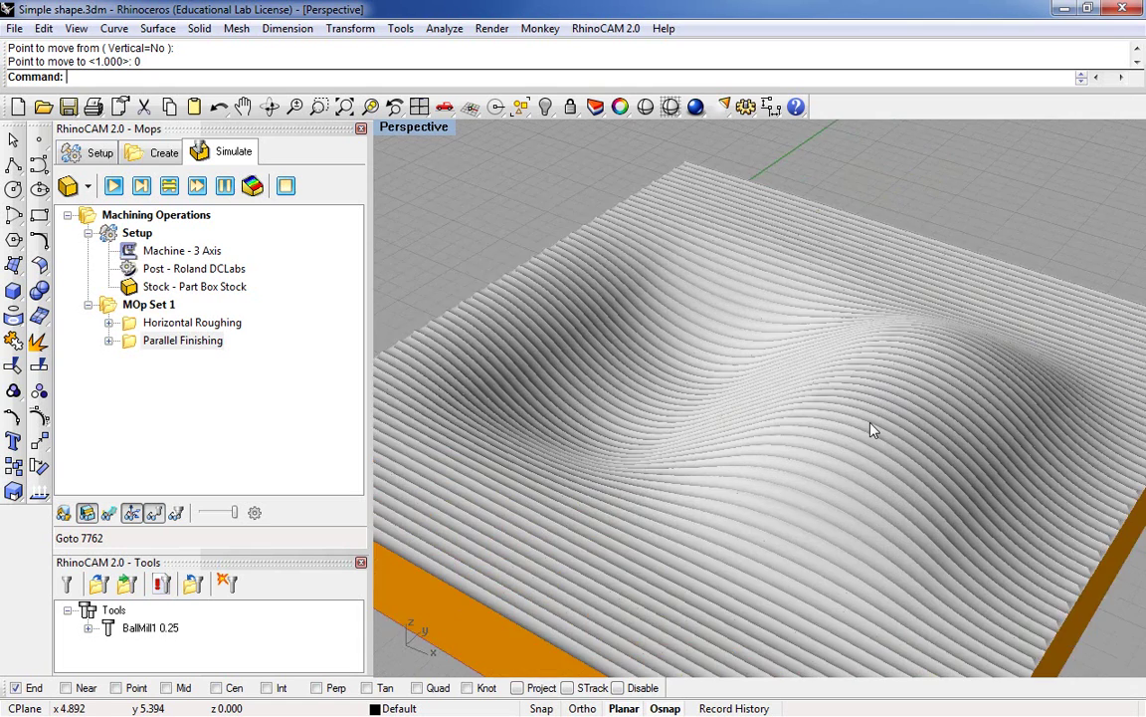
{"action": "scroll", "coordinate": [704, 430], "scroll_direction": "down", "scroll_amount": 1}
{"action": "scroll", "coordinate": [624, 414], "scroll_direction": "up", "scroll_amount": 1}
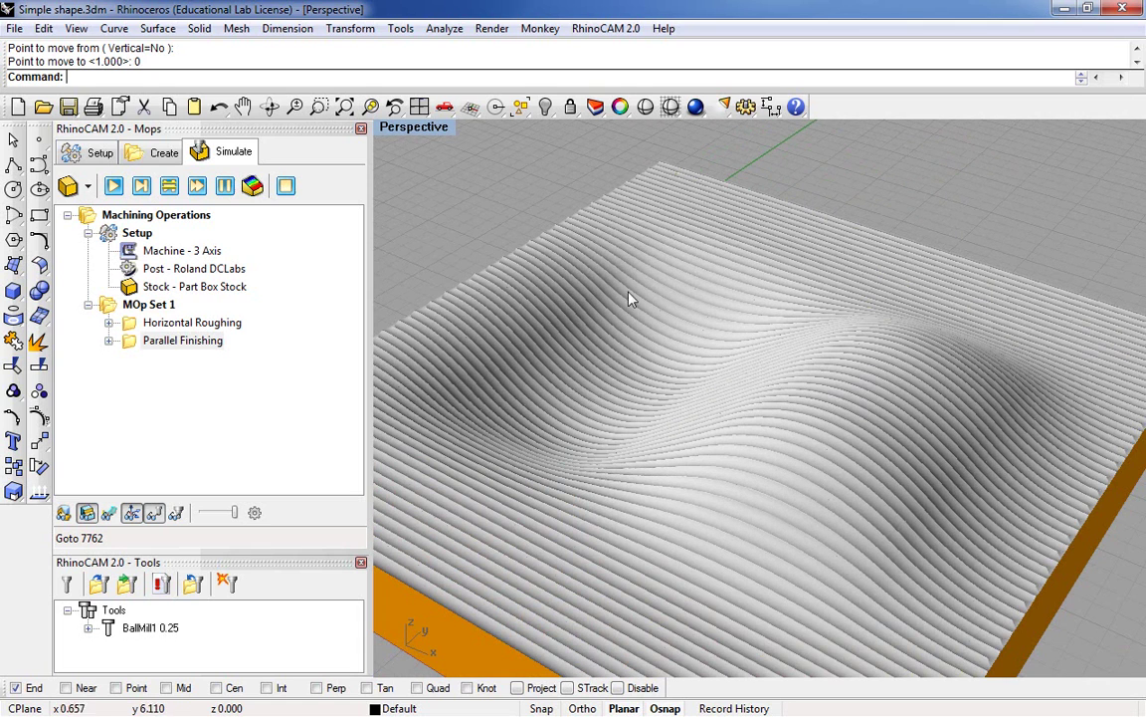
{"action": "scroll", "coordinate": [617, 384], "scroll_direction": "down", "scroll_amount": 1}
{"action": "right_click_drag", "start_coordinate": [664, 438], "coordinate": [717, 426]}
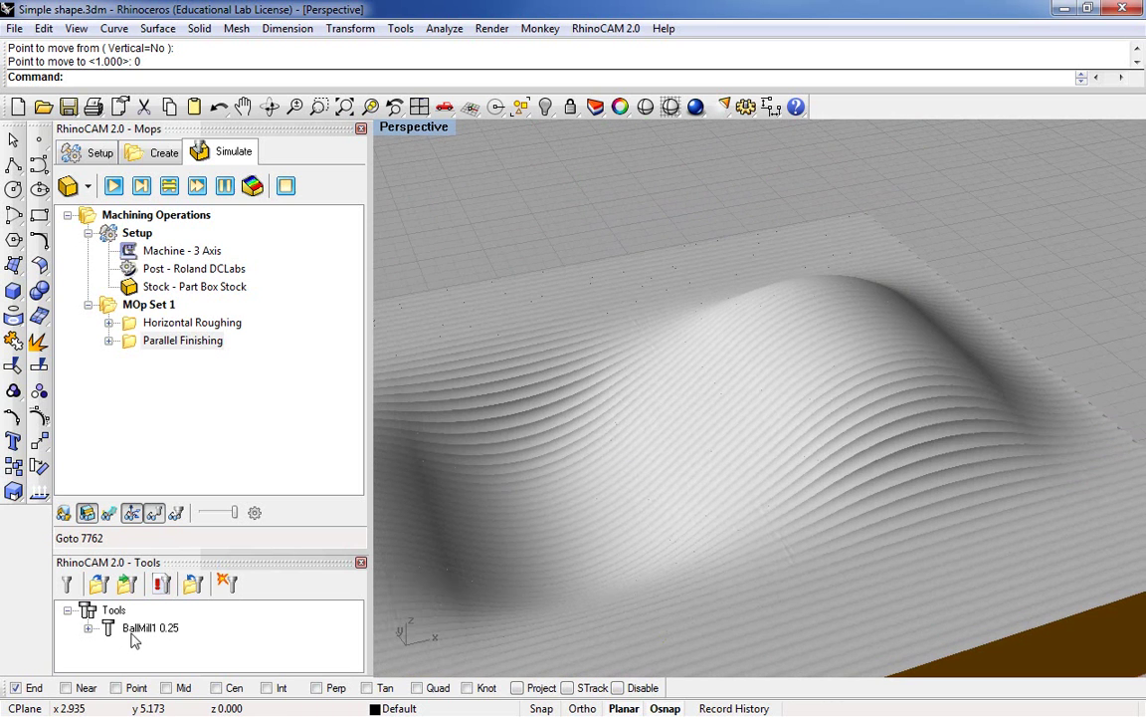
Check the BallMill1 0.25 tool's definition and the entries inside the Parallel Finishing operation against the simulated surface.
{"action": "double_click", "coordinate": [144, 627]}
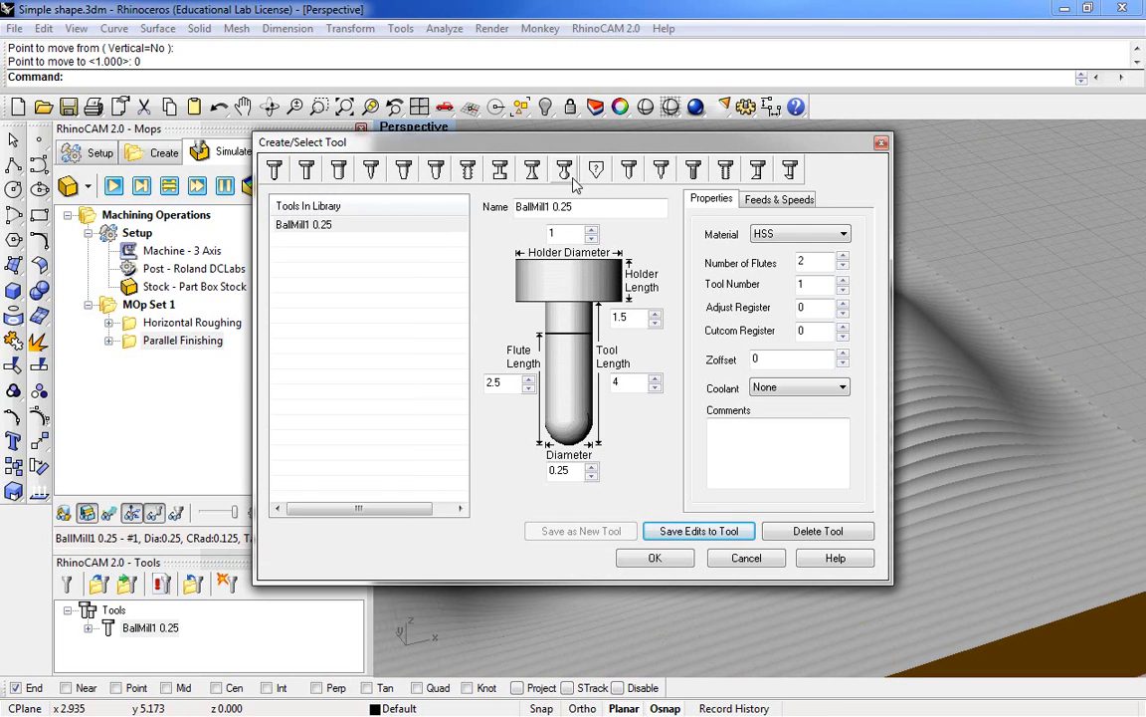
{"action": "left_click", "coordinate": [881, 144]}
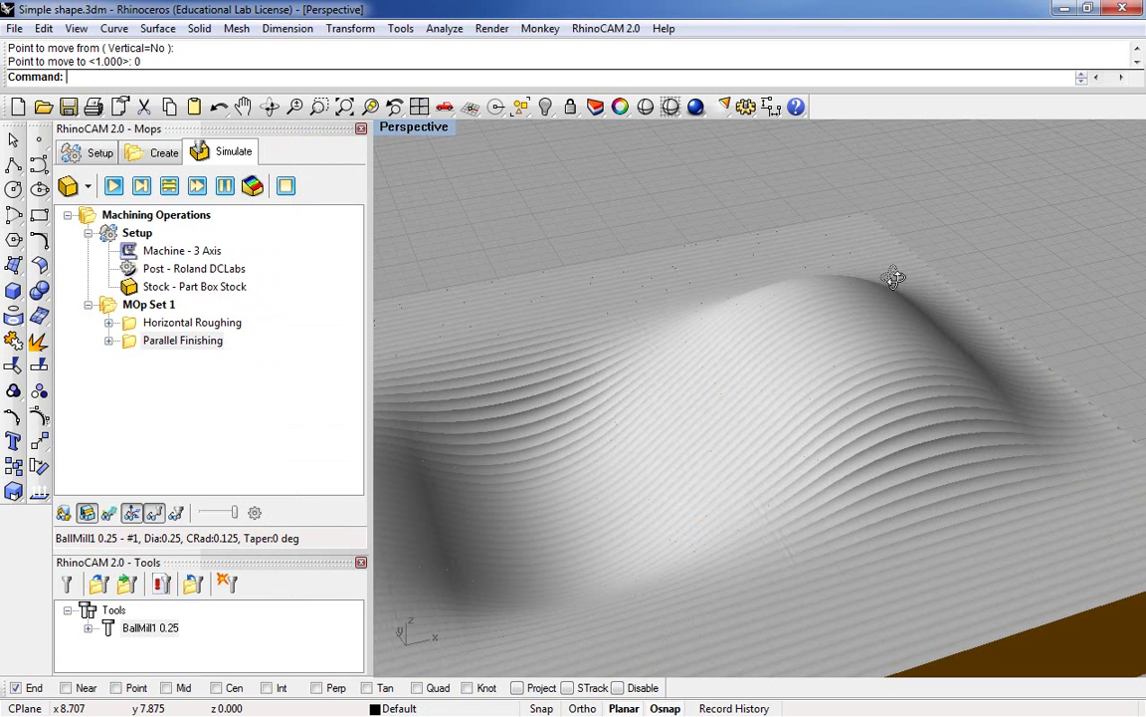
{"action": "right_click_drag", "start_coordinate": [893, 278], "coordinate": [406, 334]}
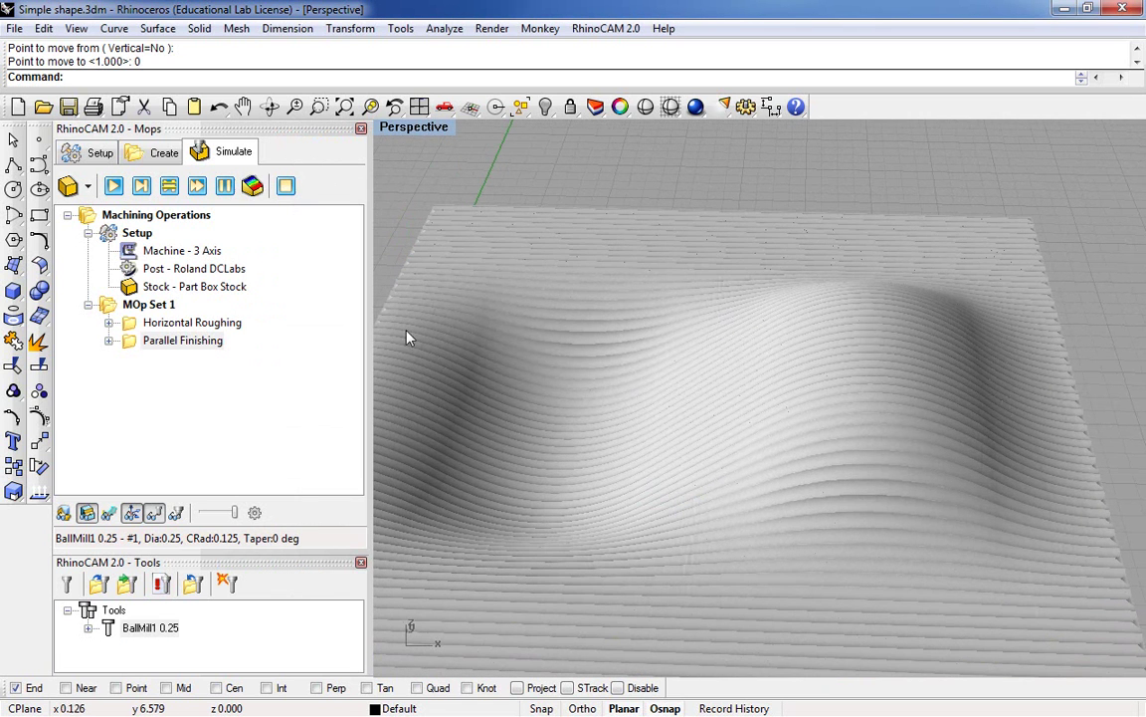
{"action": "left_click", "coordinate": [110, 341]}
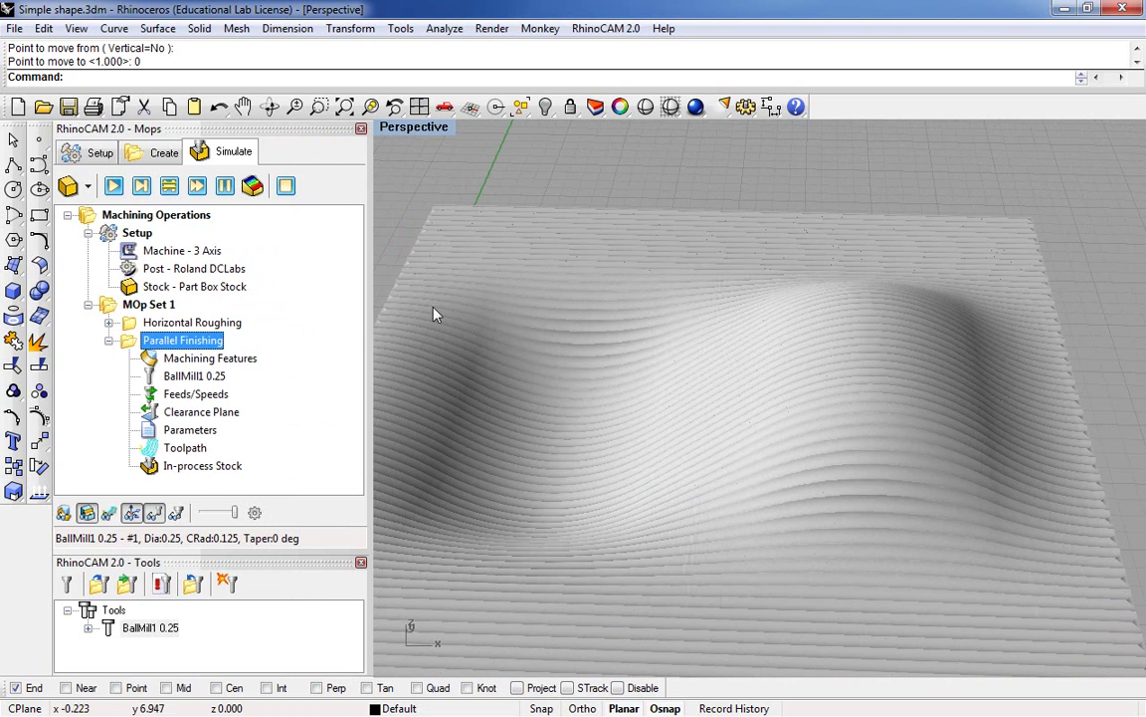
{"action": "right_click_drag", "start_coordinate": [718, 388], "coordinate": [655, 398]}
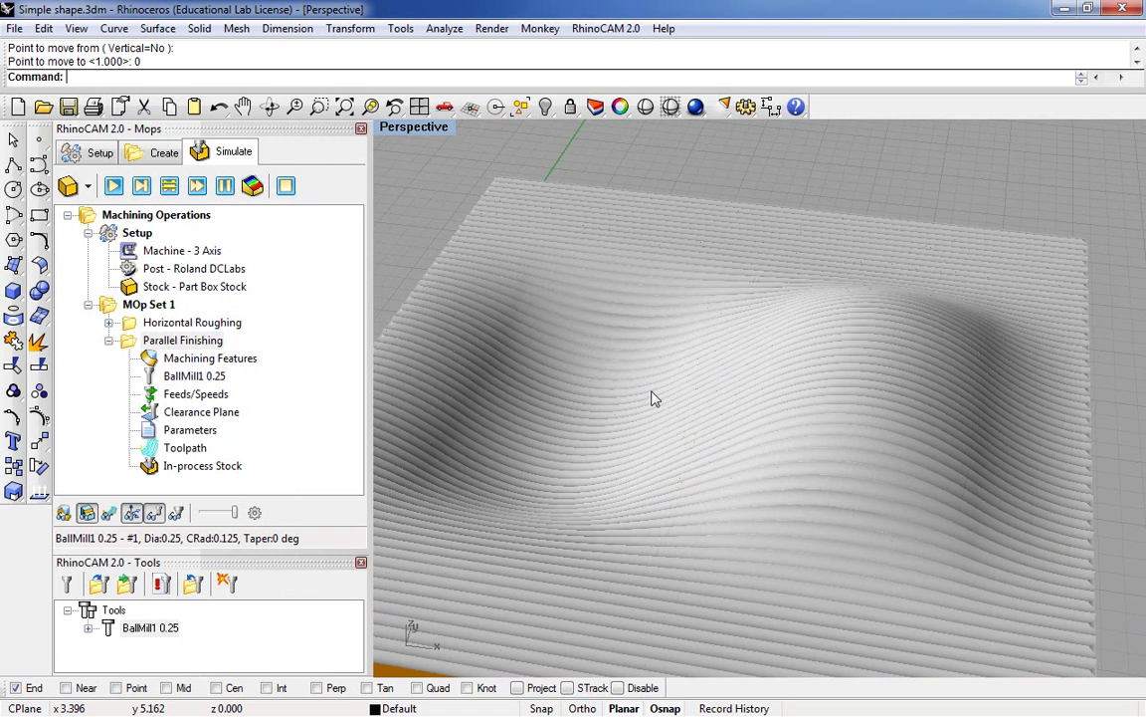
{"action": "left_click", "coordinate": [109, 341]}
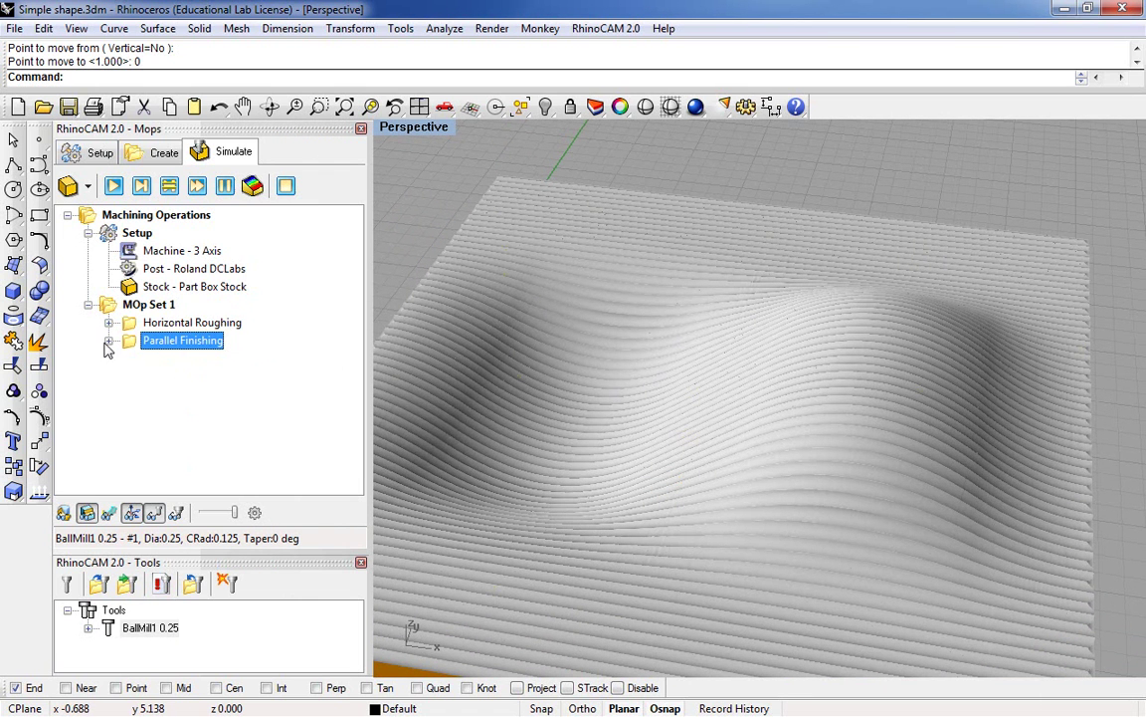
Review the cut parameters and stepover control of the Parallel Finishing operation and save it with its existing settings.
{"action": "left_click", "coordinate": [157, 161]}
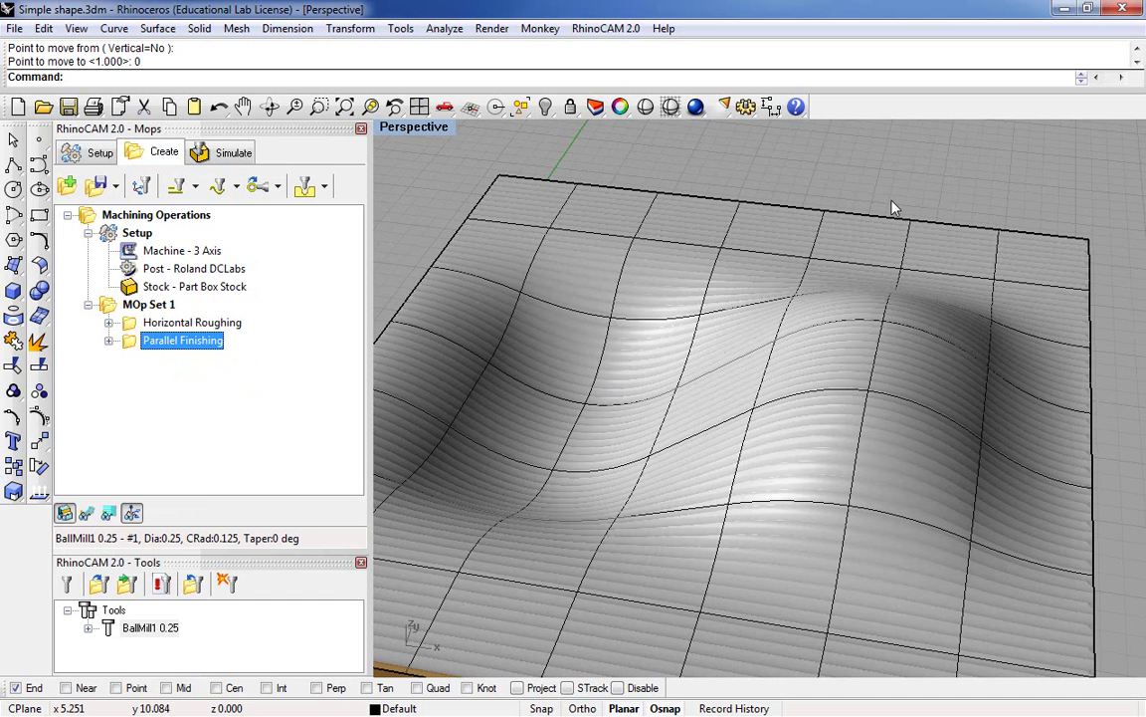
{"action": "left_click", "coordinate": [802, 178]}
{"action": "right_click_drag", "start_coordinate": [802, 178], "coordinate": [514, 373]}
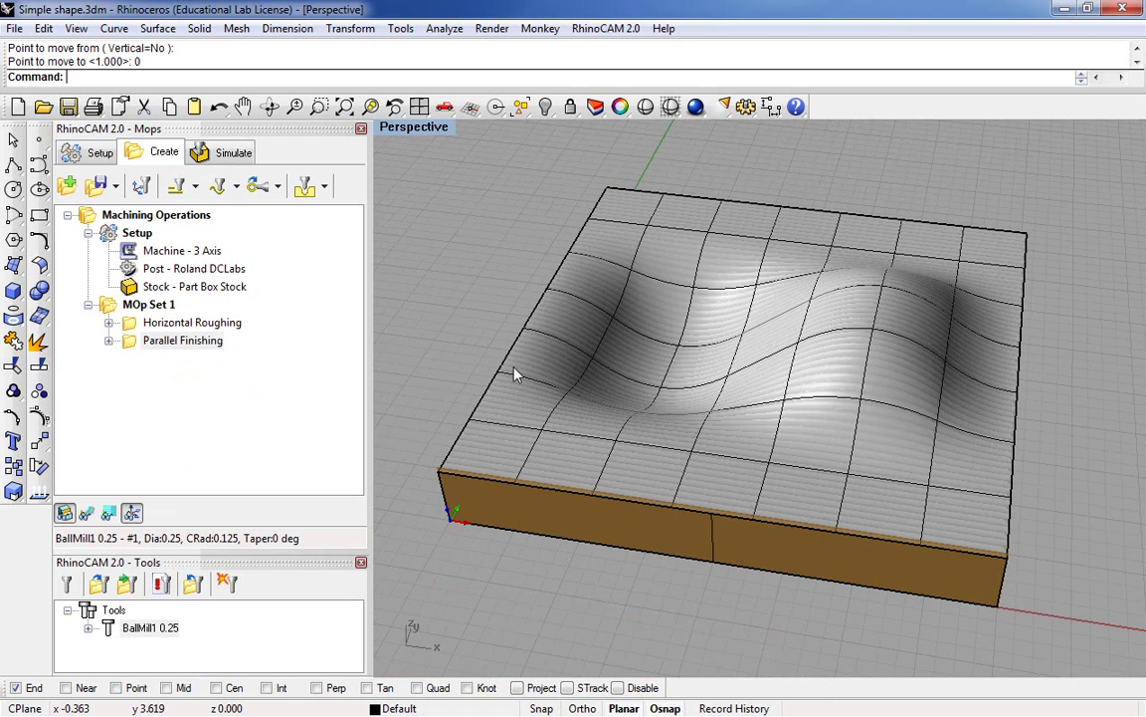
{"action": "left_click", "coordinate": [139, 342]}
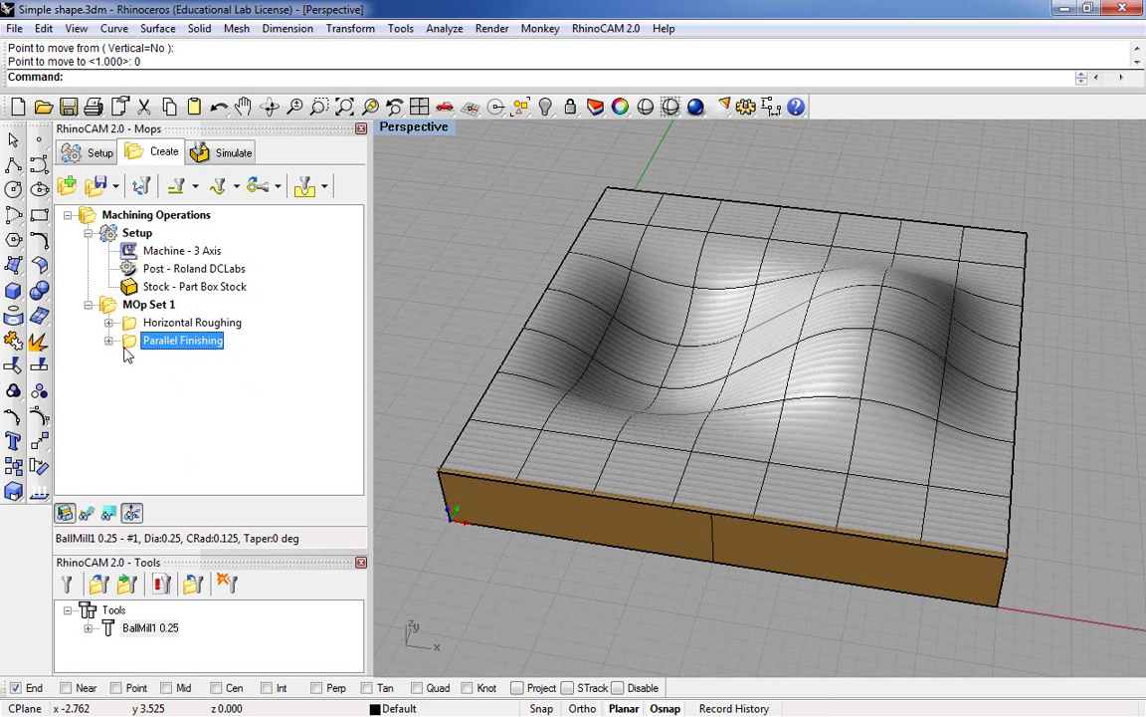
{"action": "double_click", "coordinate": [130, 344]}
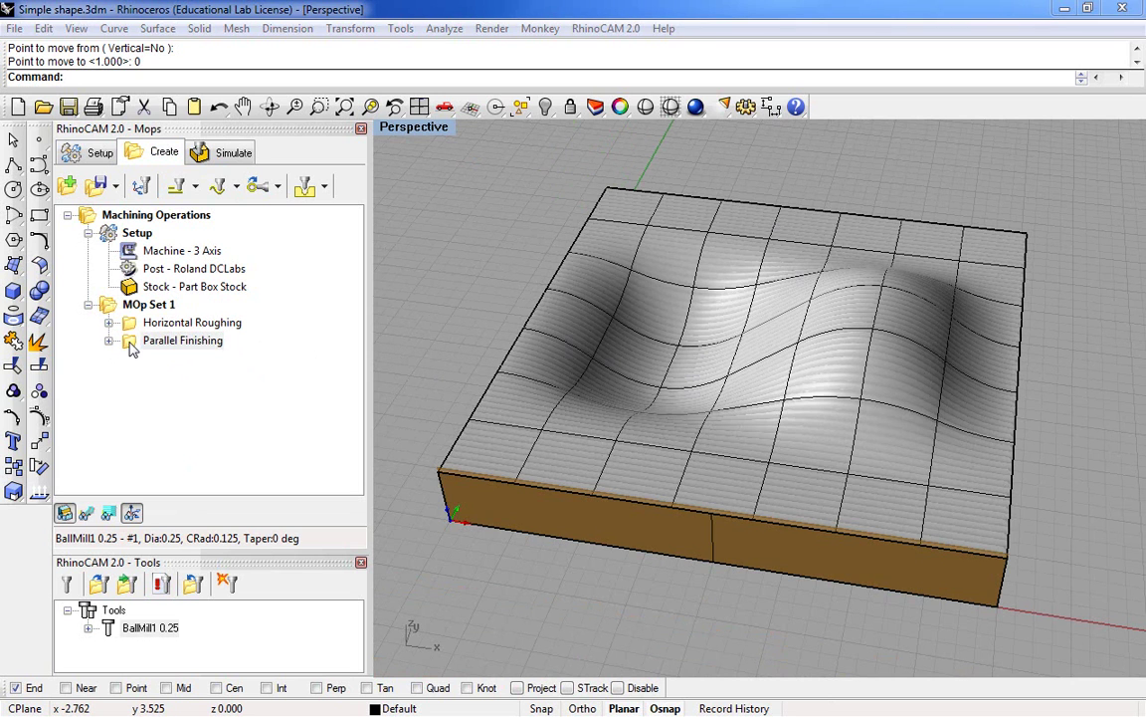
{"action": "left_click", "coordinate": [145, 46]}
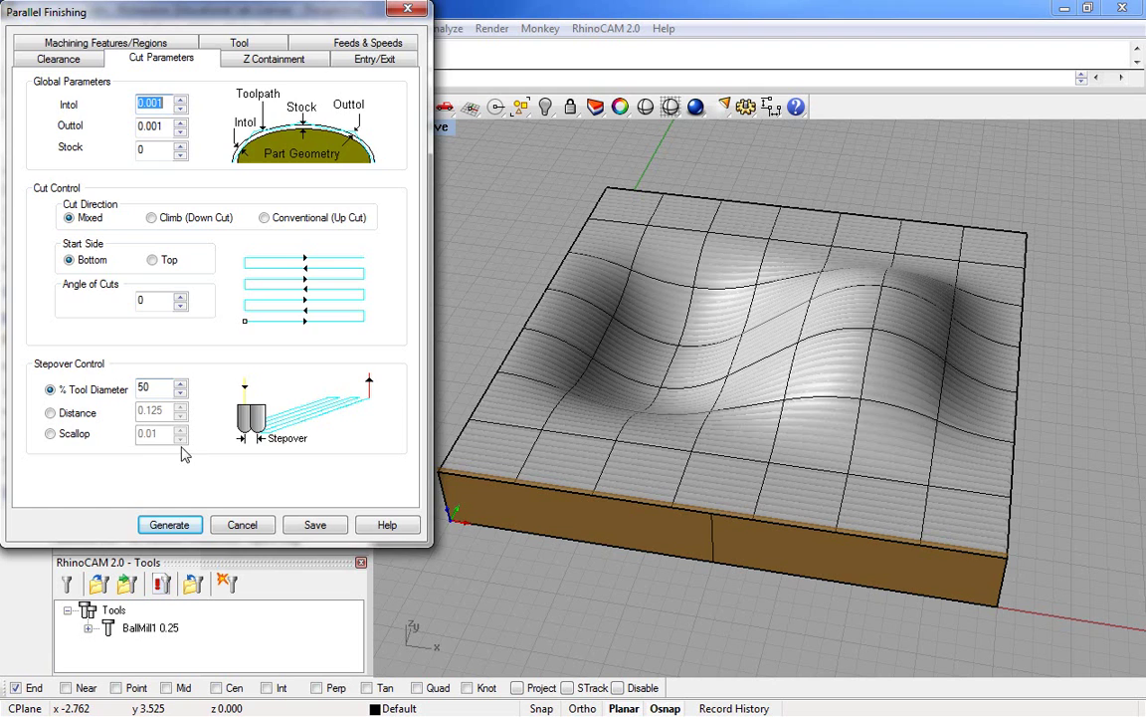
{"action": "left_click", "coordinate": [315, 525]}
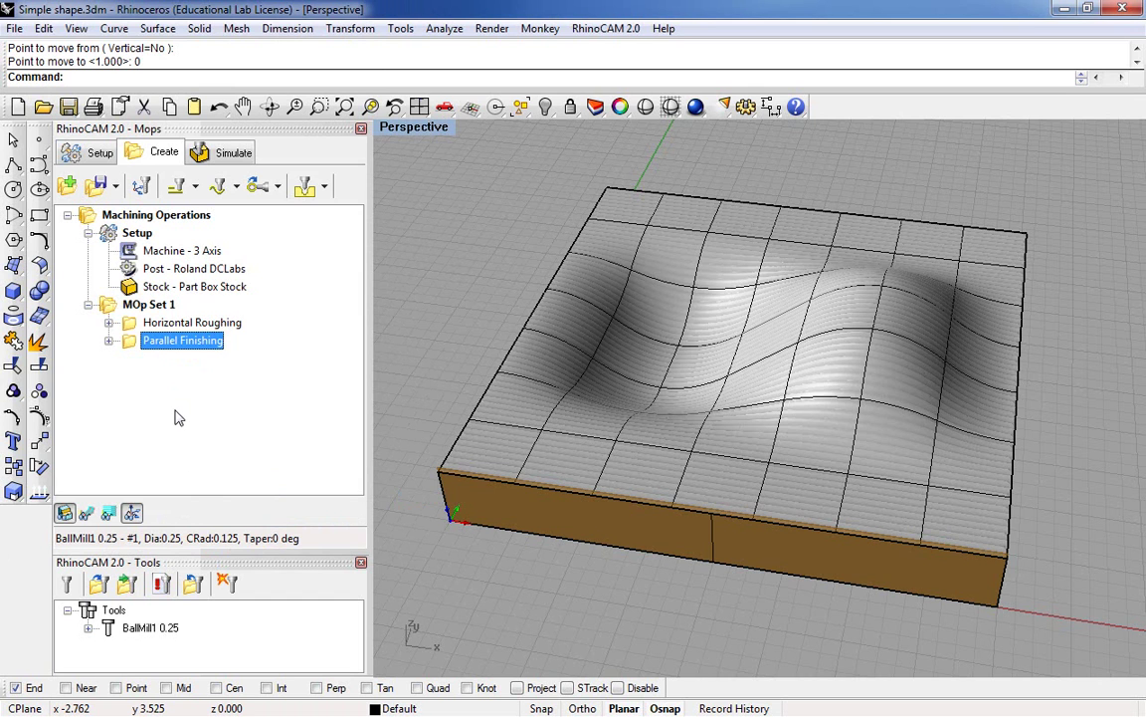
Duplicate the Parallel Finishing operation, set the copy's stepover to 5% of the tool diameter and generate its toolpath.
{"action": "key", "text": "ctrl+v"}
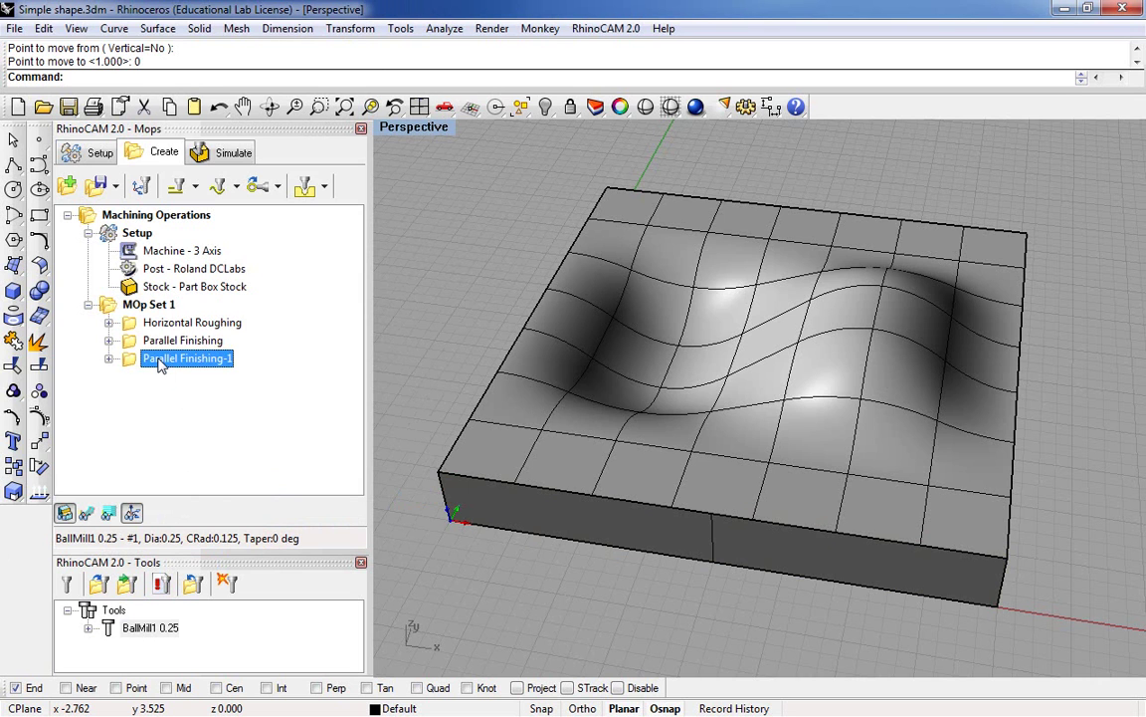
{"action": "double_click", "coordinate": [134, 360]}
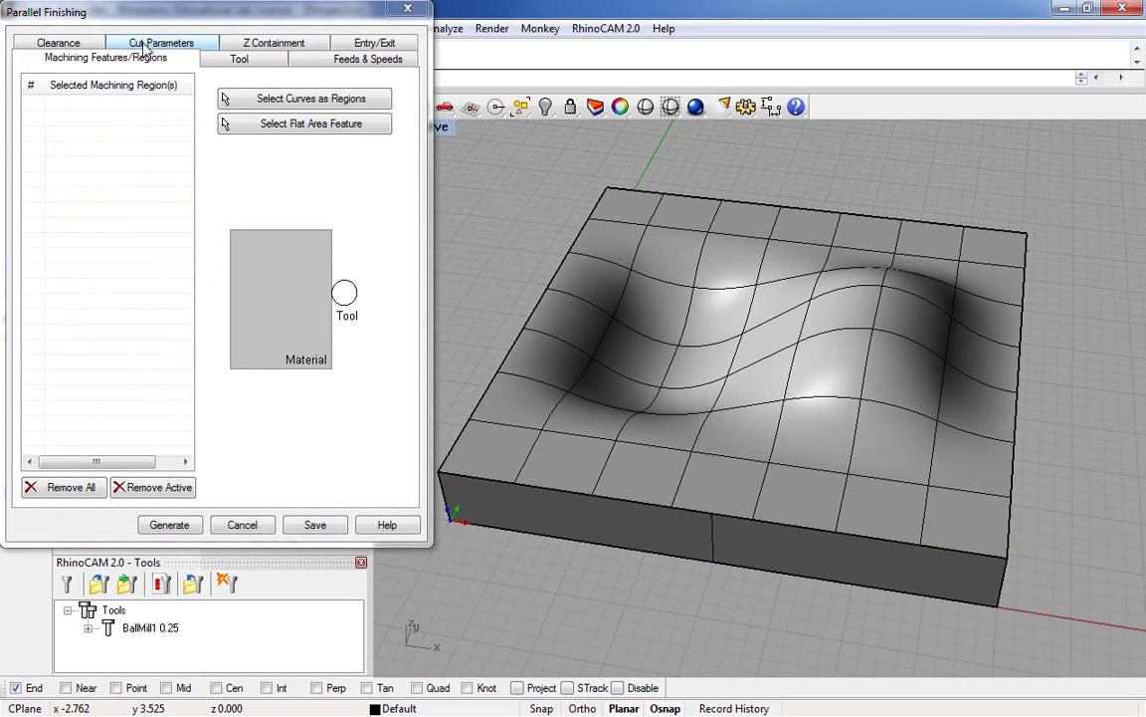
{"action": "left_click", "coordinate": [145, 48]}
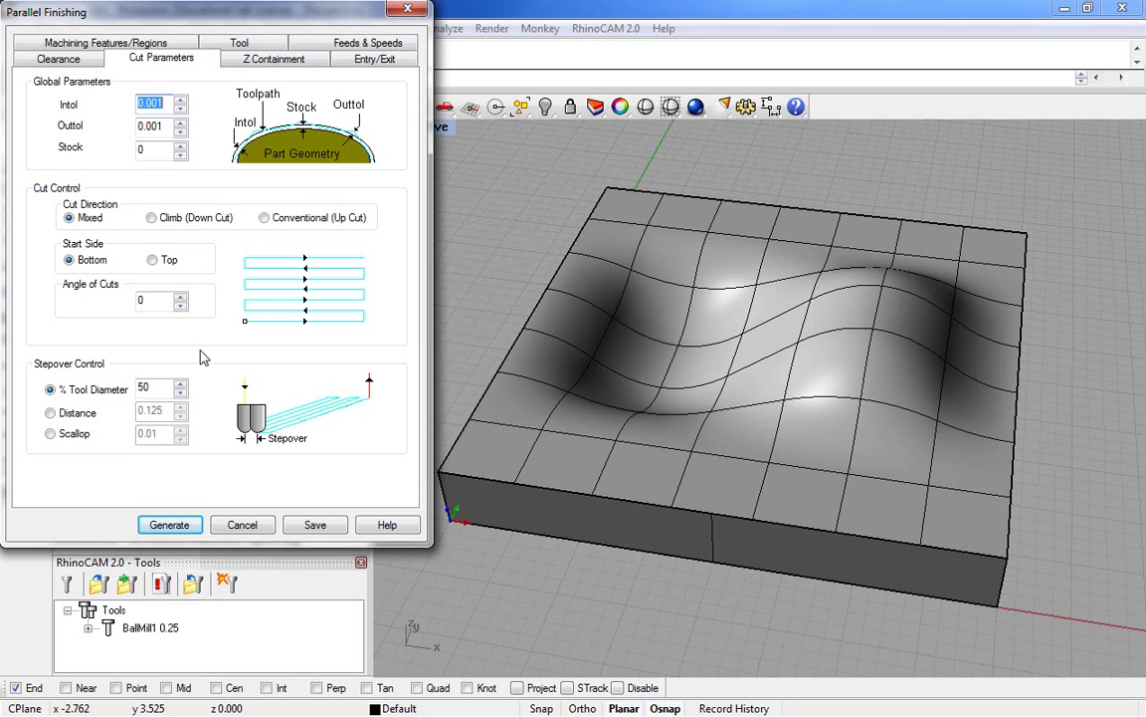
{"action": "left_click", "coordinate": [152, 388]}
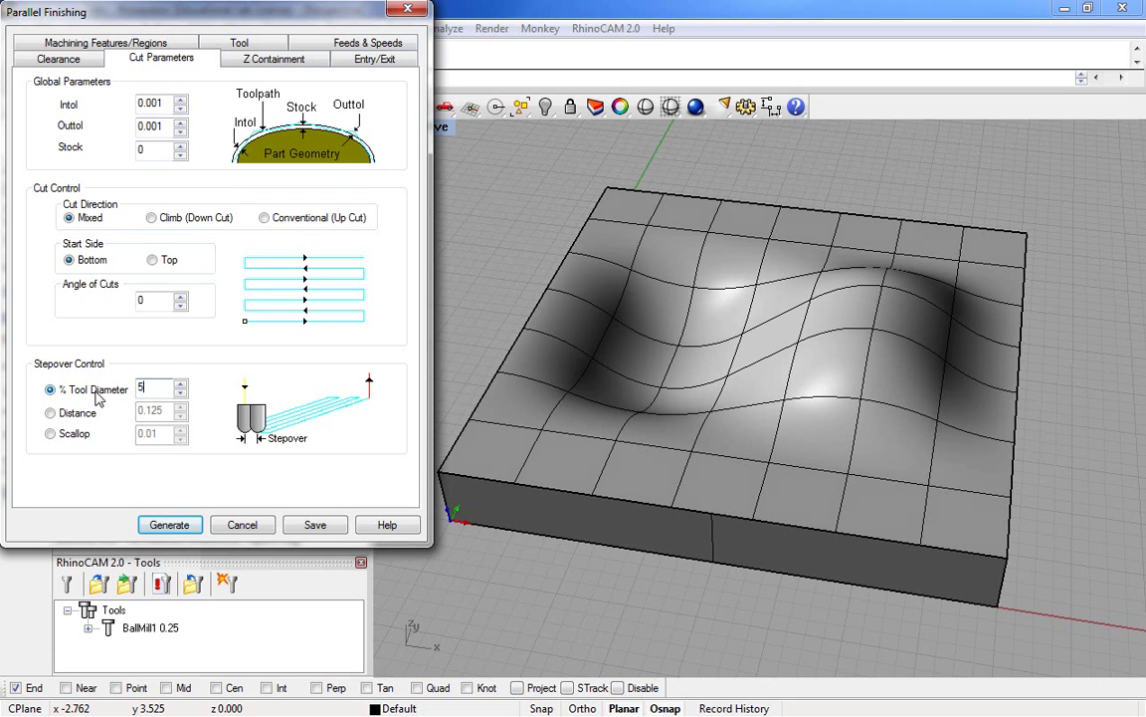
{"action": "left_click", "coordinate": [169, 525]}
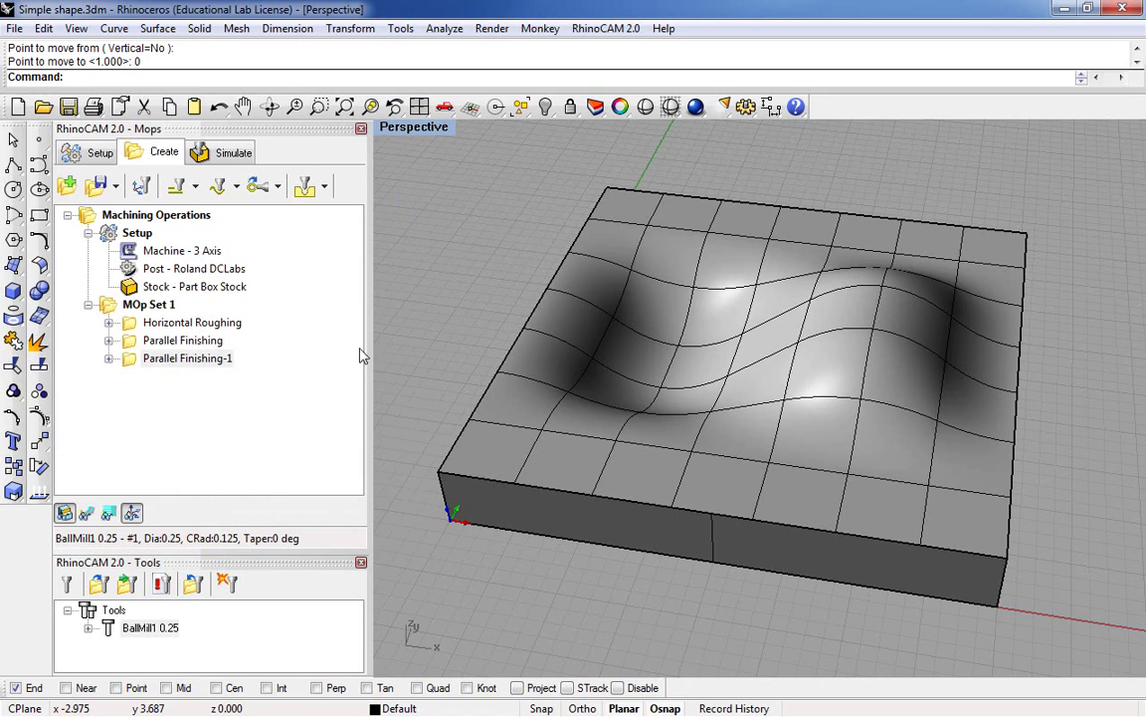
Display the toolpath of Parallel Finishing-1 and examine its line spacing from close up near the block's origin corner.
{"action": "left_click", "coordinate": [87, 513]}
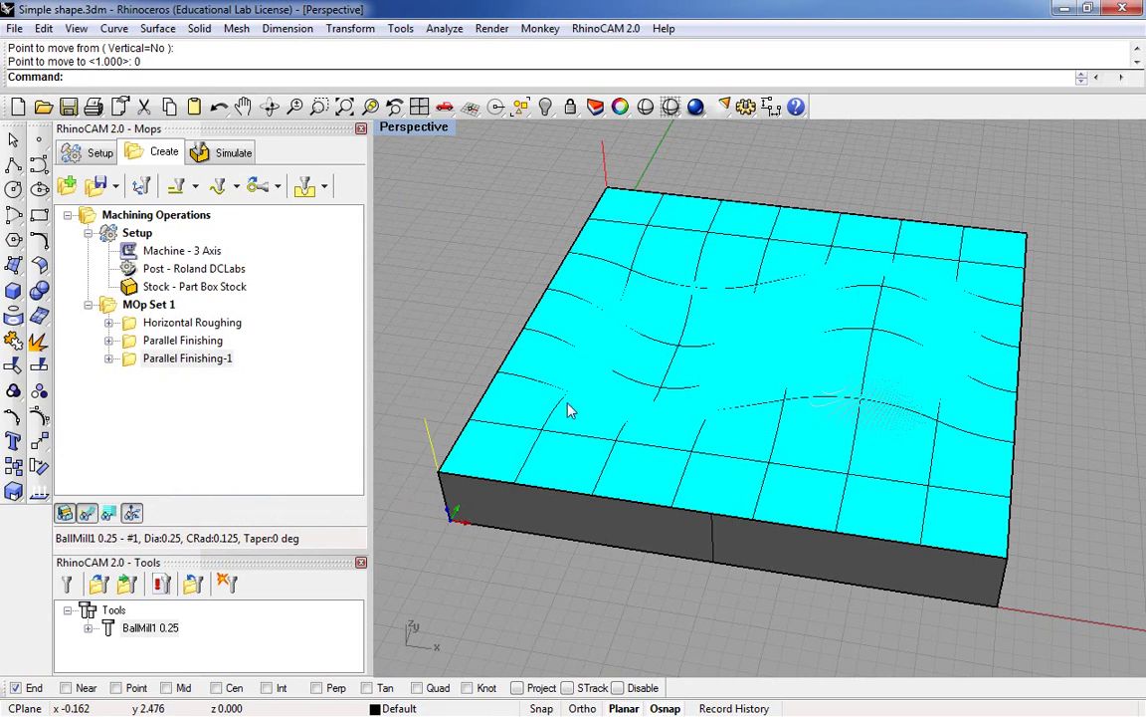
{"action": "scroll", "coordinate": [637, 409], "scroll_direction": "up", "scroll_amount": 5}
{"action": "scroll", "coordinate": [533, 436], "scroll_direction": "up", "scroll_amount": 2}
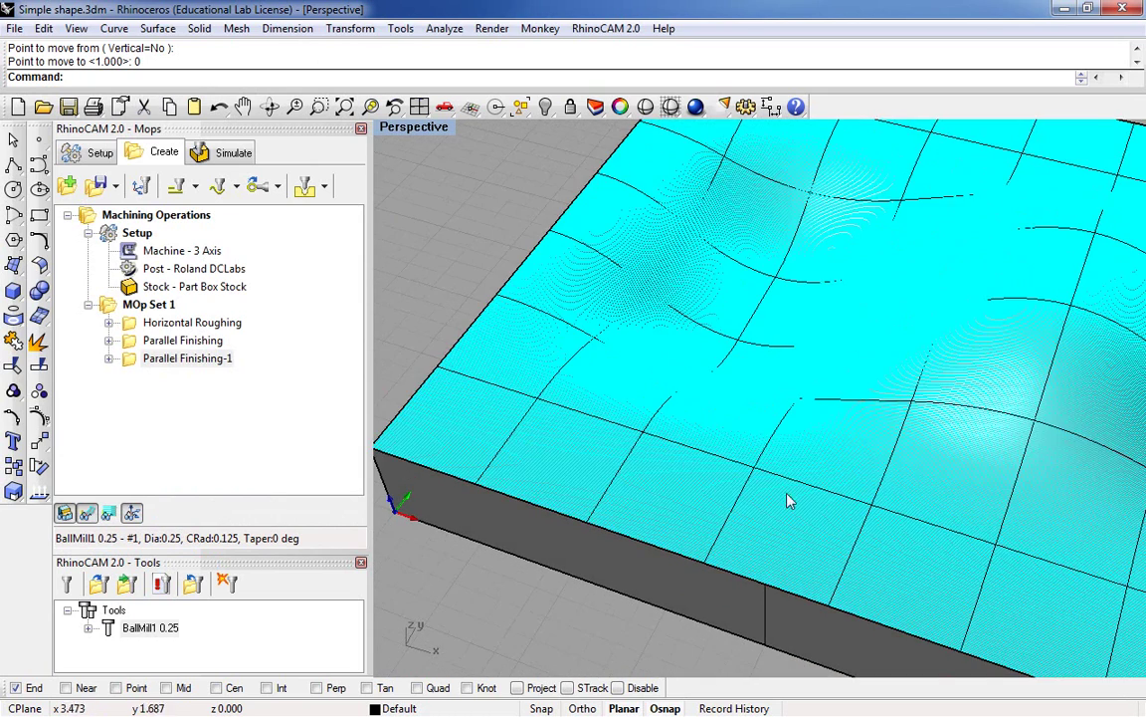
{"action": "scroll", "coordinate": [567, 443], "scroll_direction": "down", "scroll_amount": 2}
{"action": "scroll", "coordinate": [597, 453], "scroll_direction": "up", "scroll_amount": 3}
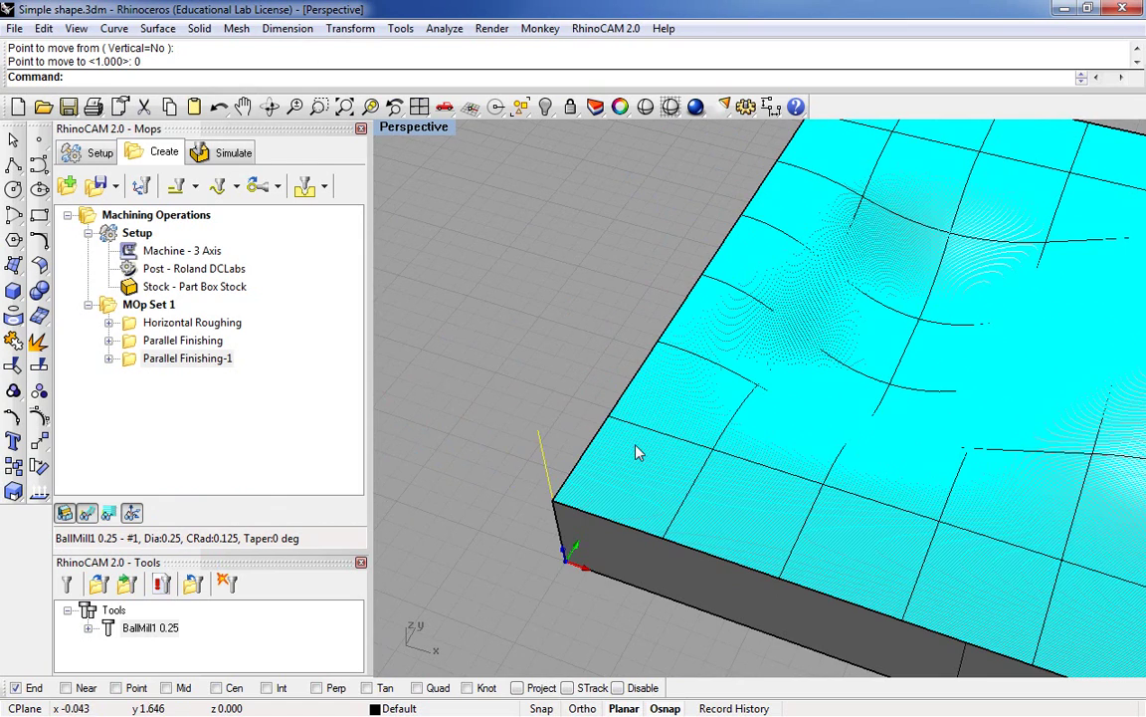
{"action": "scroll", "coordinate": [574, 502], "scroll_direction": "up", "scroll_amount": 2}
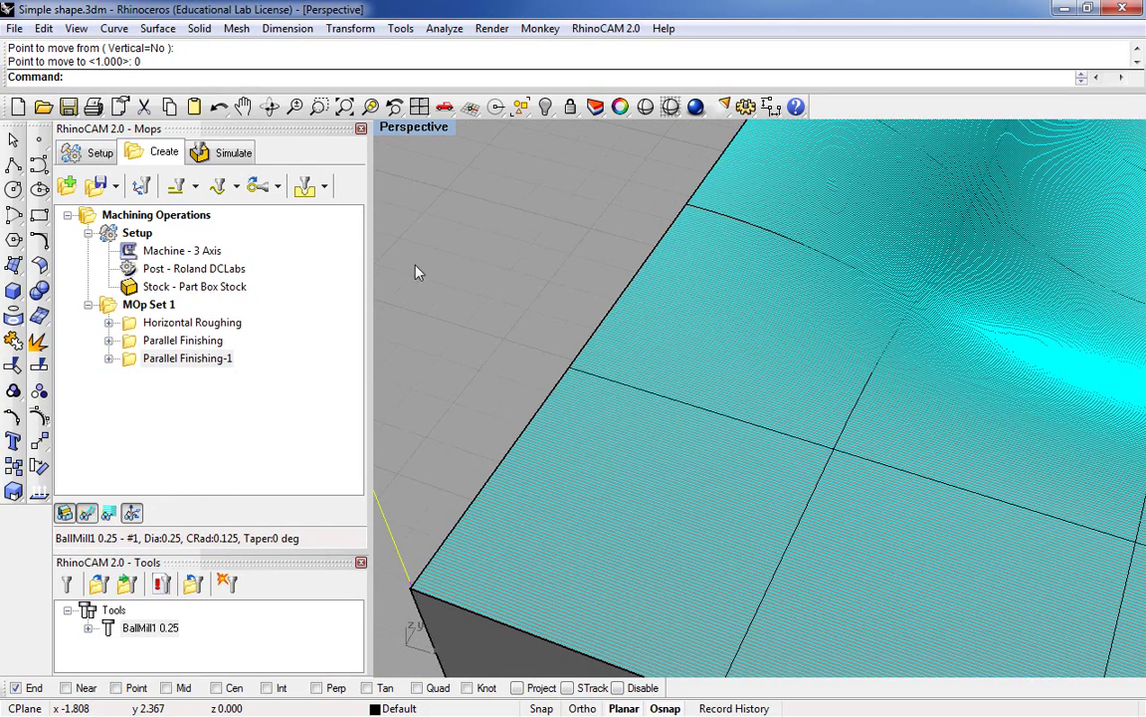
Compare the toolpath spacing of Parallel Finishing and Parallel Finishing-1 in the maximized Top view with the stock hidden.
{"action": "left_click", "coordinate": [395, 108]}
{"action": "double_click", "coordinate": [384, 127]}
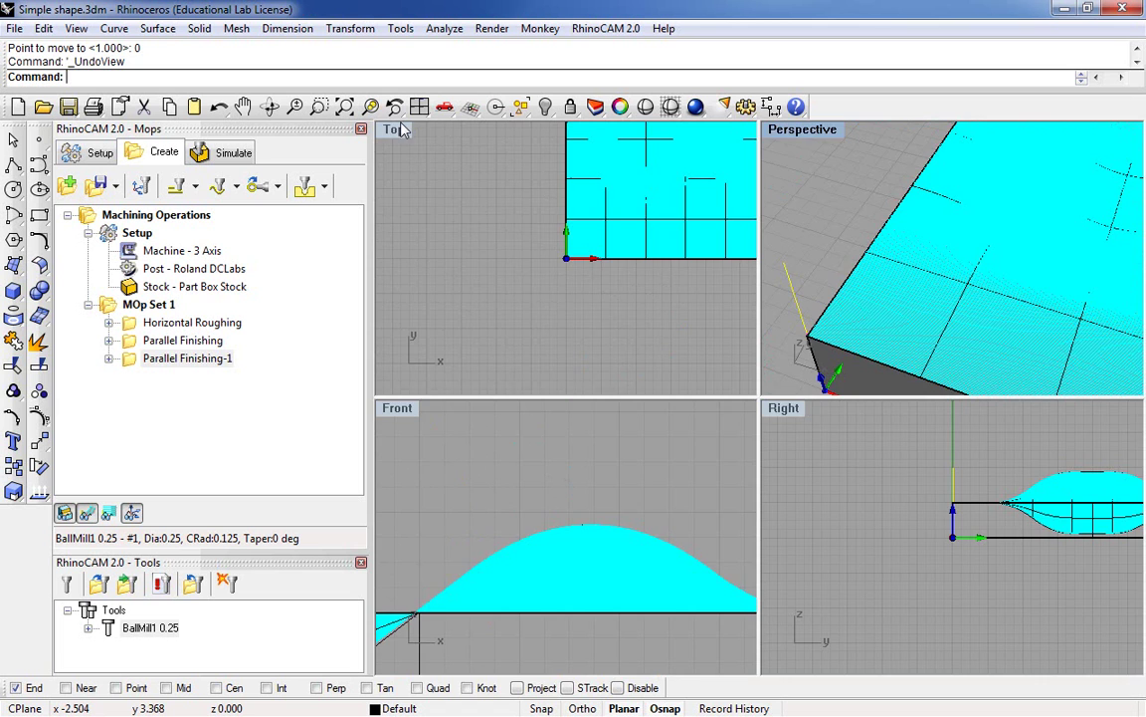
{"action": "double_click", "coordinate": [390, 127]}
{"action": "scroll", "coordinate": [503, 291], "scroll_direction": "up", "scroll_amount": 5}
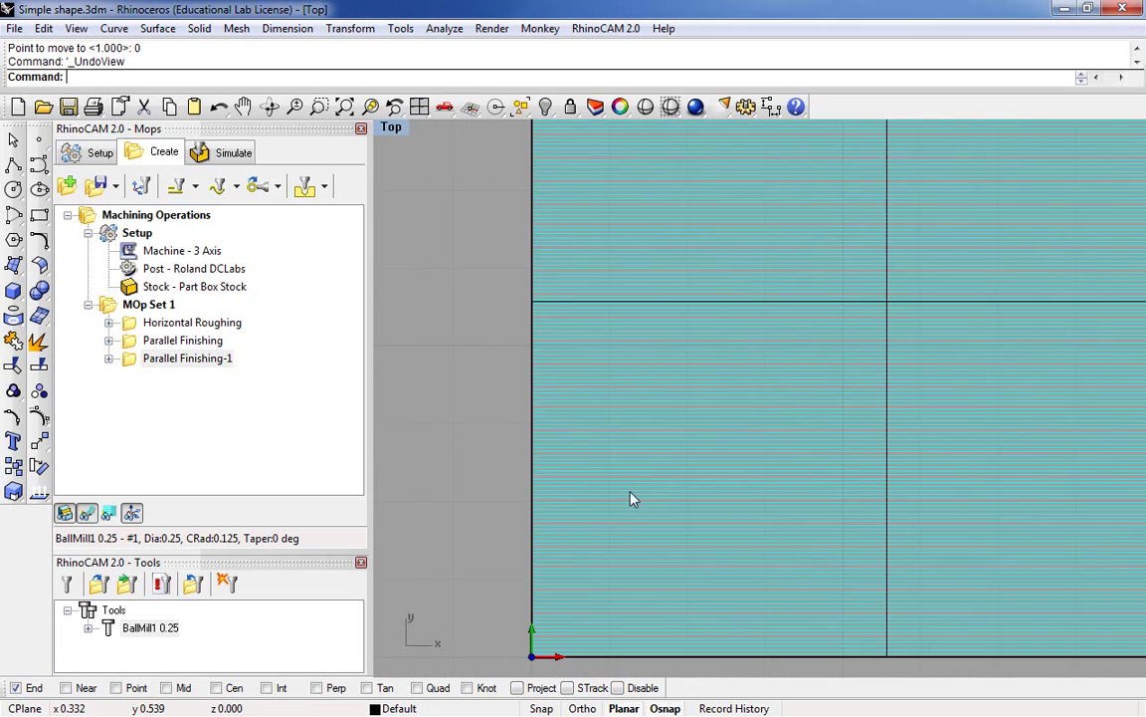
{"action": "left_click", "coordinate": [177, 342]}
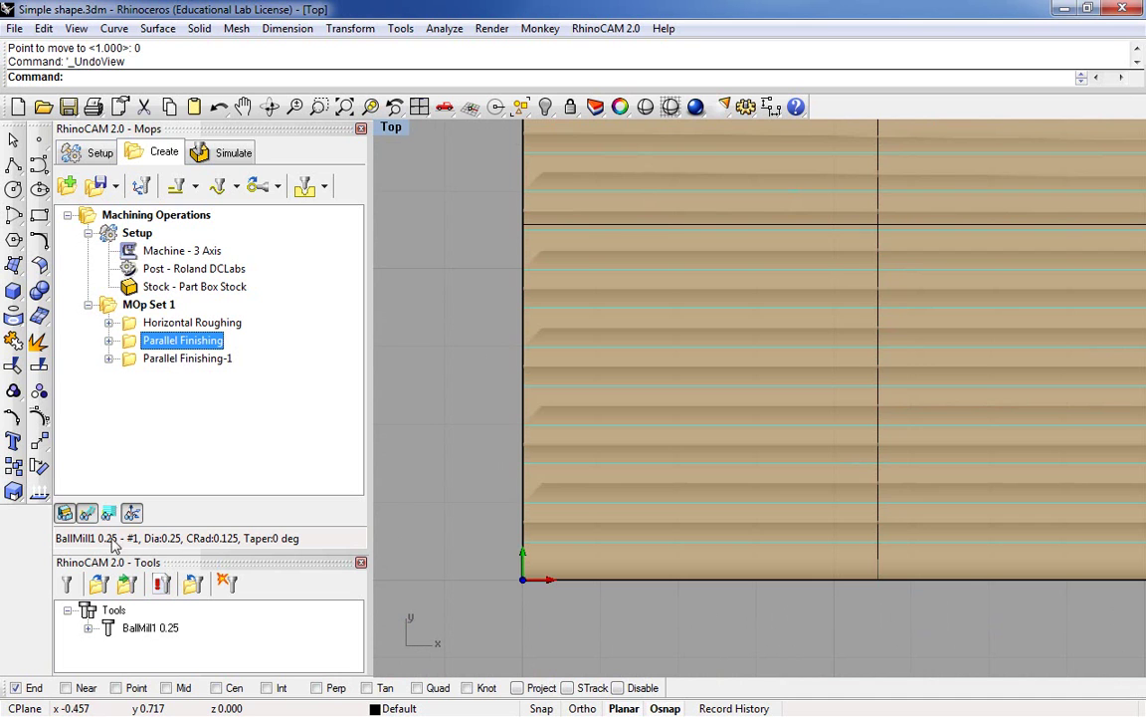
{"action": "left_click", "coordinate": [202, 144]}
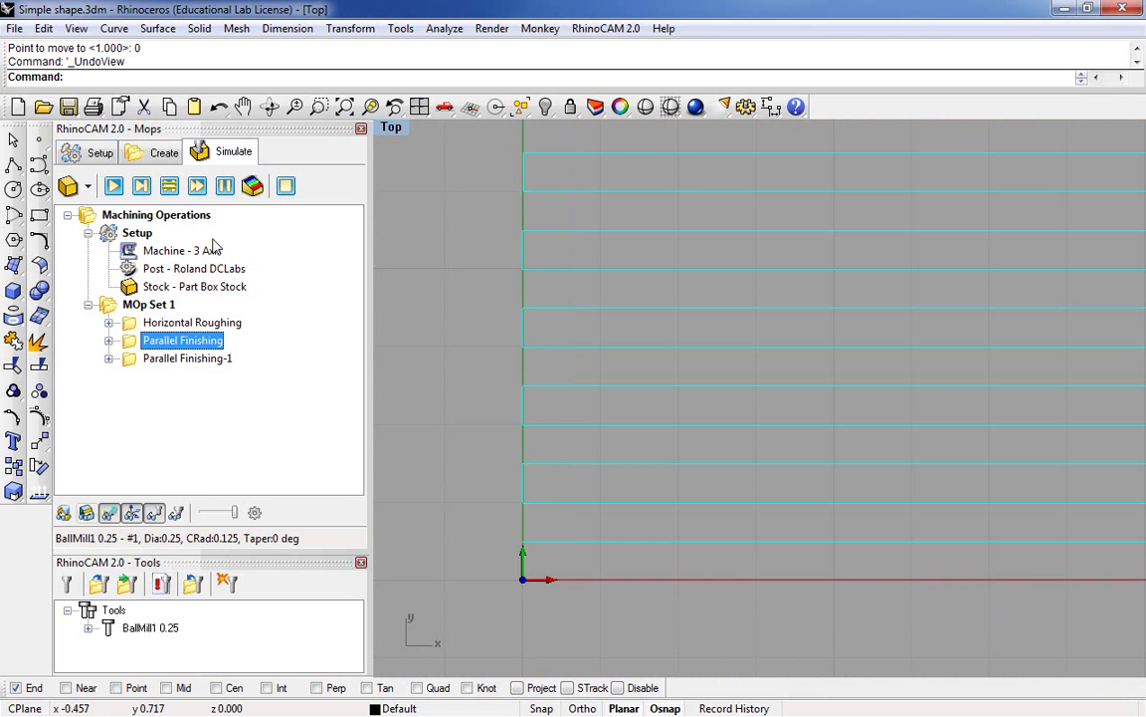
{"action": "left_click", "coordinate": [171, 152]}
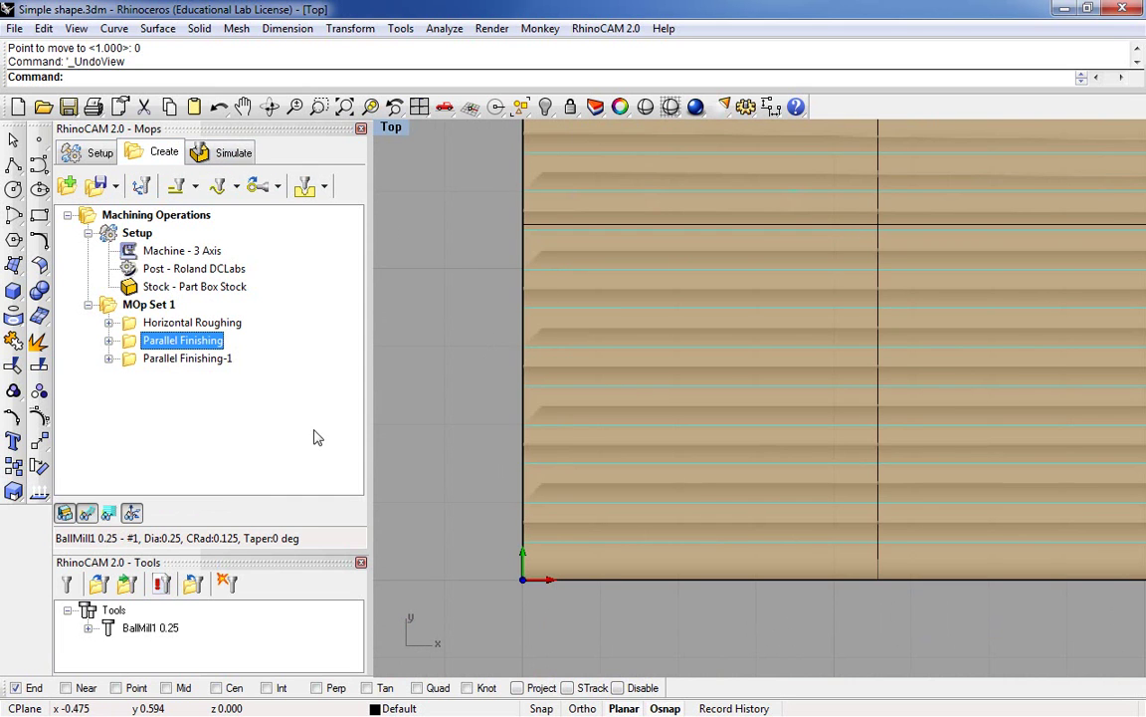
{"action": "left_click", "coordinate": [64, 513]}
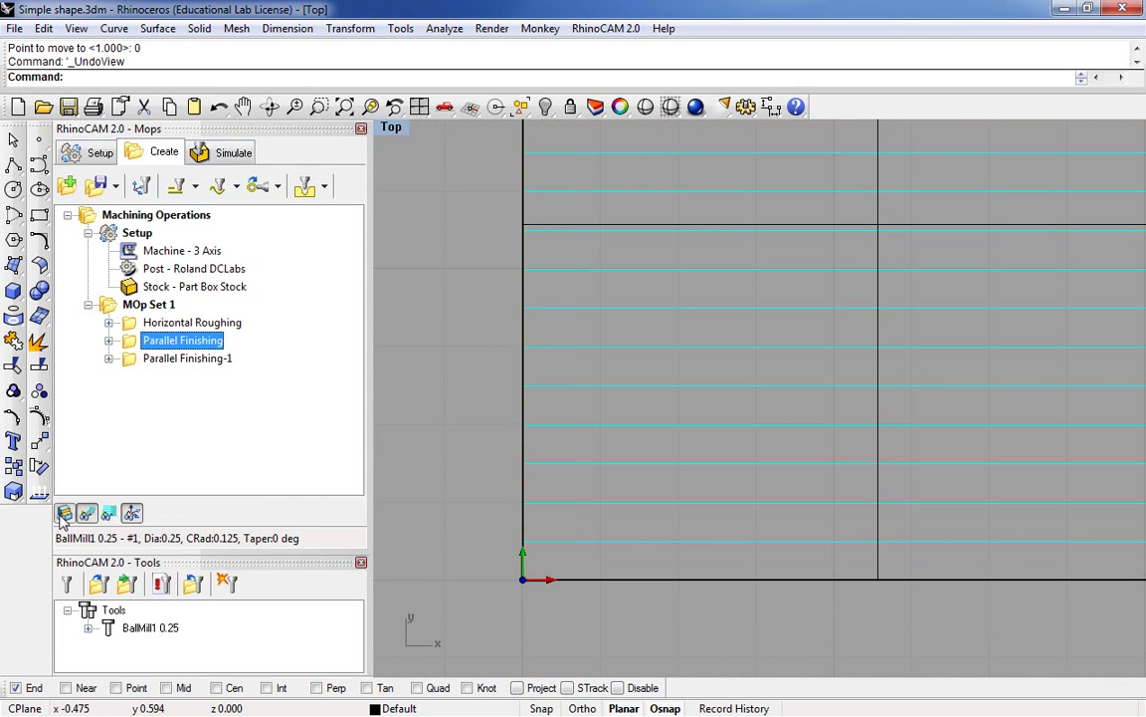
{"action": "left_click", "coordinate": [171, 362]}
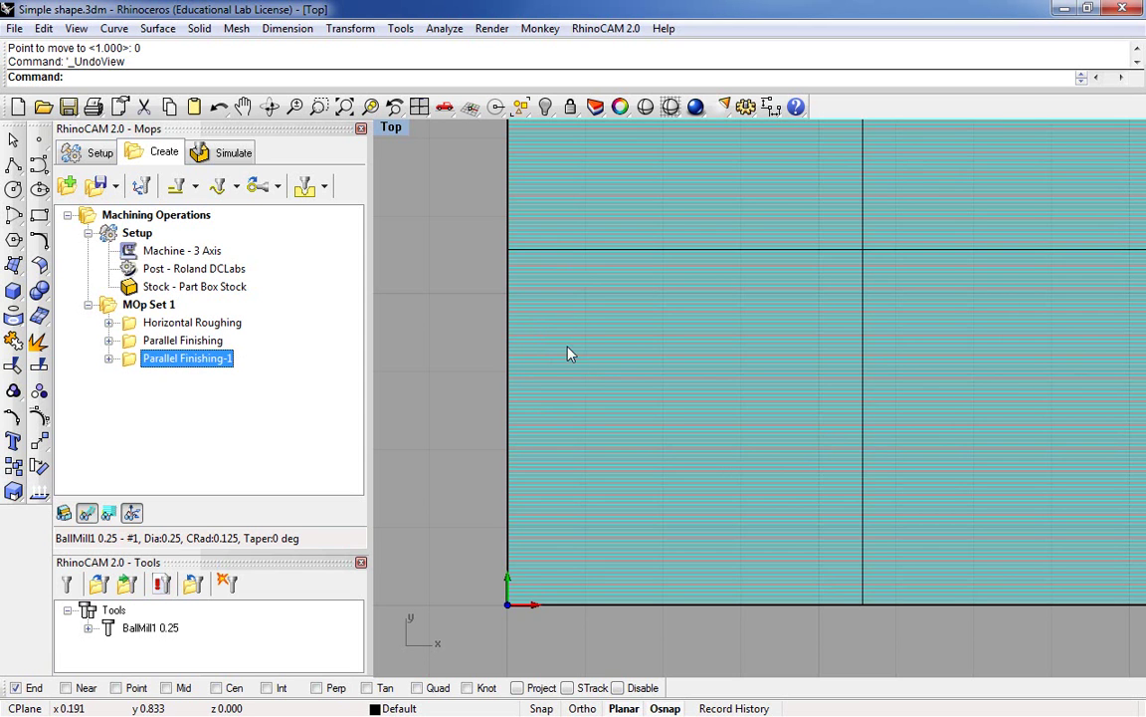
{"action": "scroll", "coordinate": [543, 397], "scroll_direction": "down", "scroll_amount": 2}
{"action": "scroll", "coordinate": [577, 482], "scroll_direction": "up", "scroll_amount": 3}
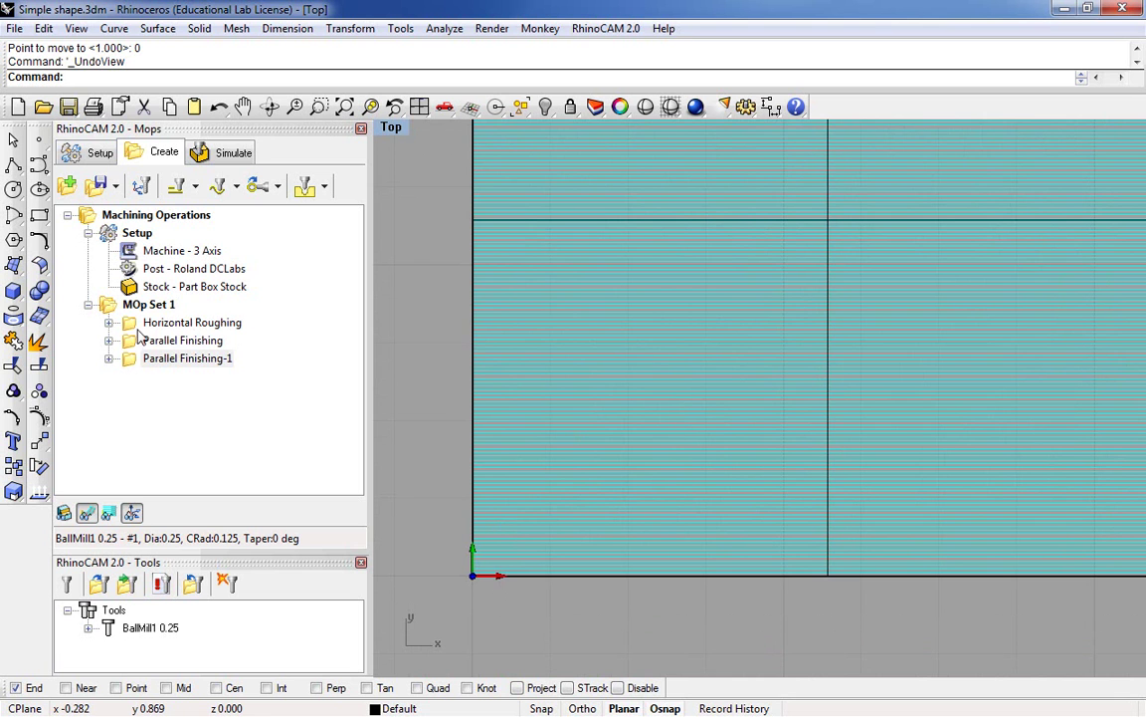
Simulate Parallel Finishing-1 on the stock in the maximized Perspective view and hide the toolpath.
{"action": "left_click", "coordinate": [209, 152]}
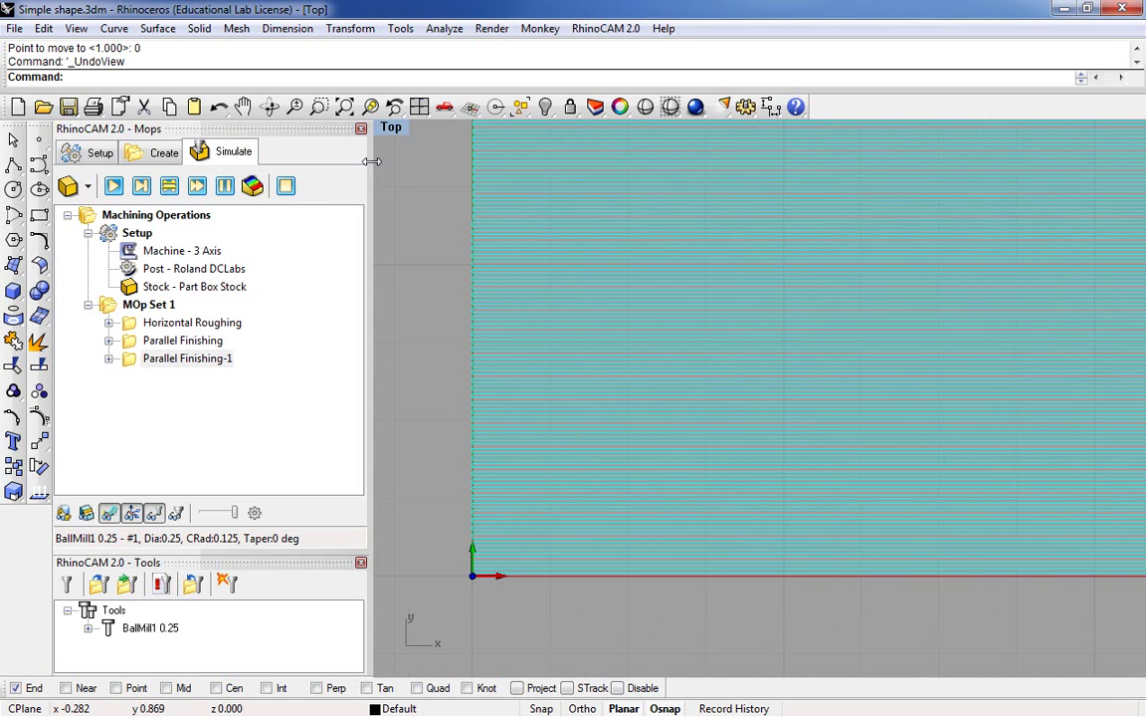
{"action": "double_click", "coordinate": [393, 133]}
{"action": "double_click", "coordinate": [796, 123]}
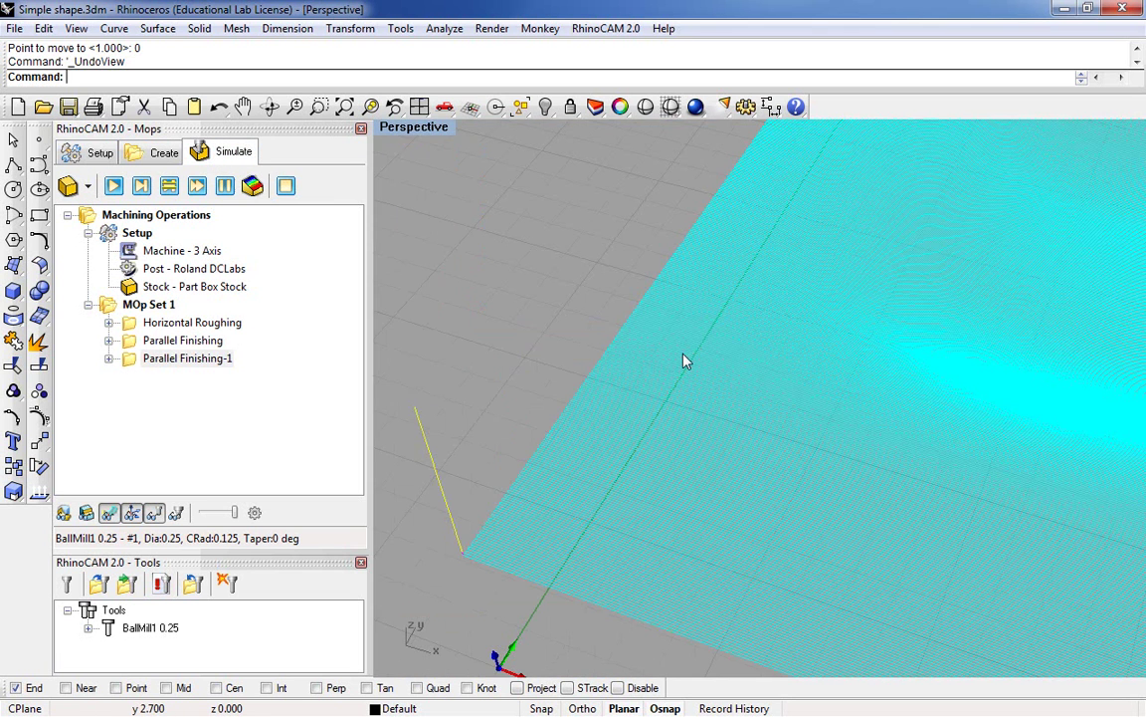
{"action": "scroll", "coordinate": [514, 384], "scroll_direction": "down", "scroll_amount": 5}
{"action": "mouse_move", "coordinate": [514, 384]}
{"action": "right_mouse_down"}
{"action": "mouse_move", "coordinate": [551, 427]}
{"action": "mouse_move", "coordinate": [520, 397]}
{"action": "right_mouse_up"}
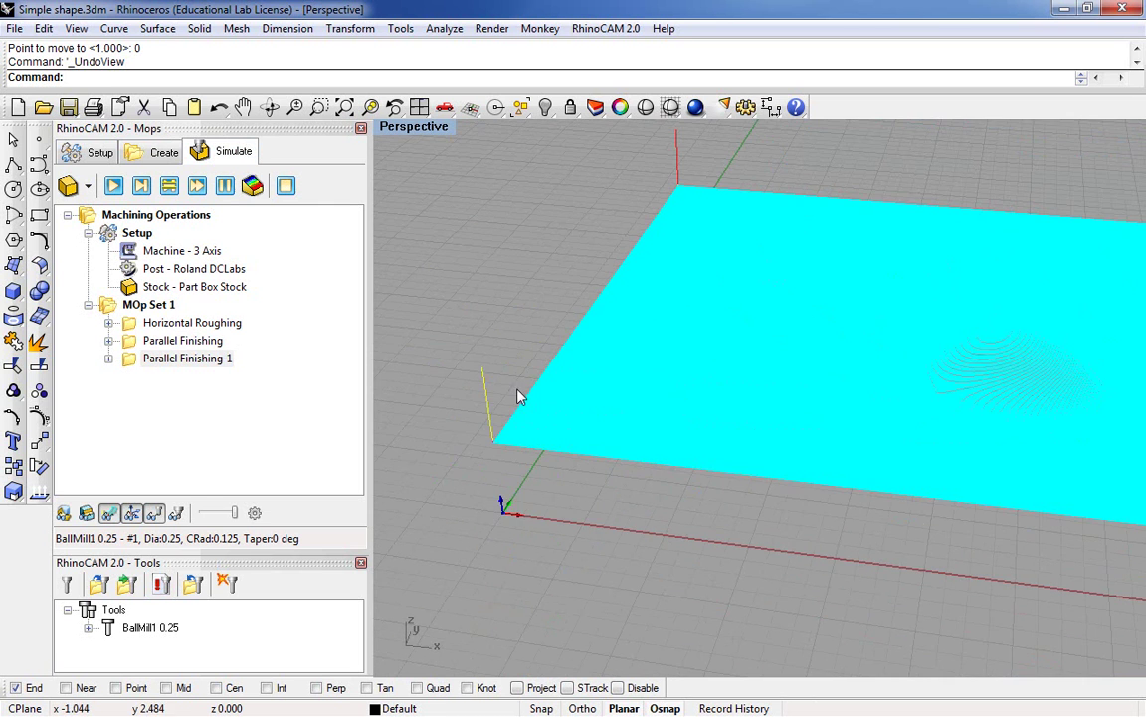
{"action": "scroll", "coordinate": [891, 348], "scroll_direction": "up", "scroll_amount": 3}
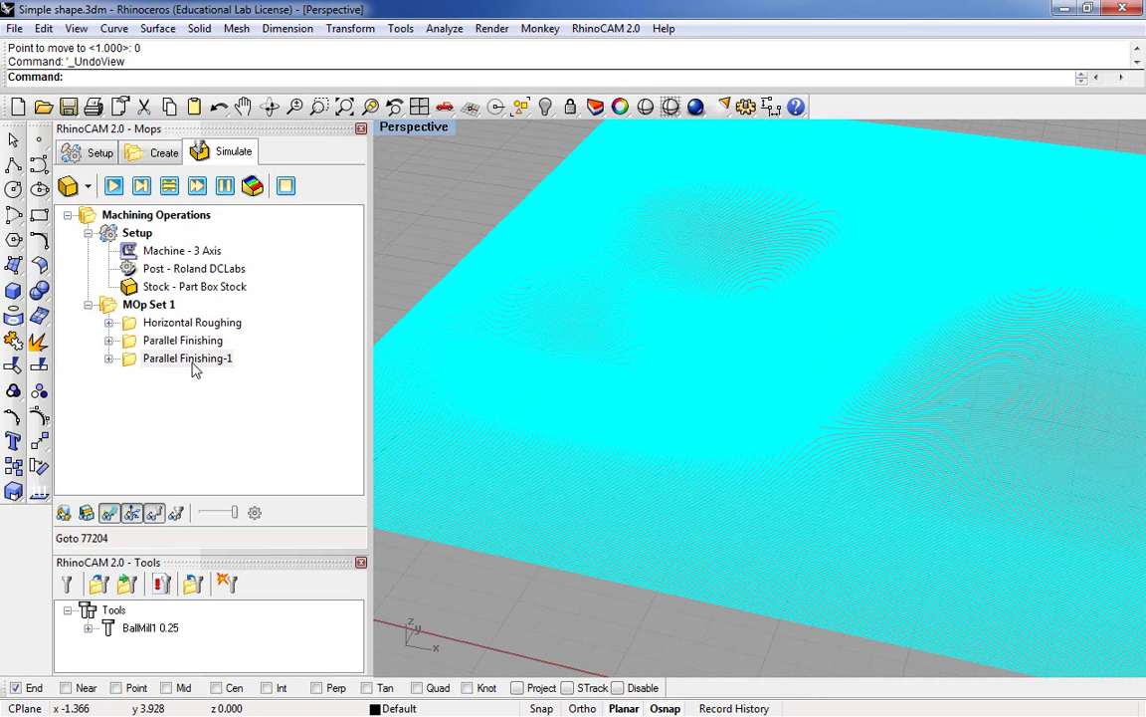
{"action": "left_click", "coordinate": [131, 362]}
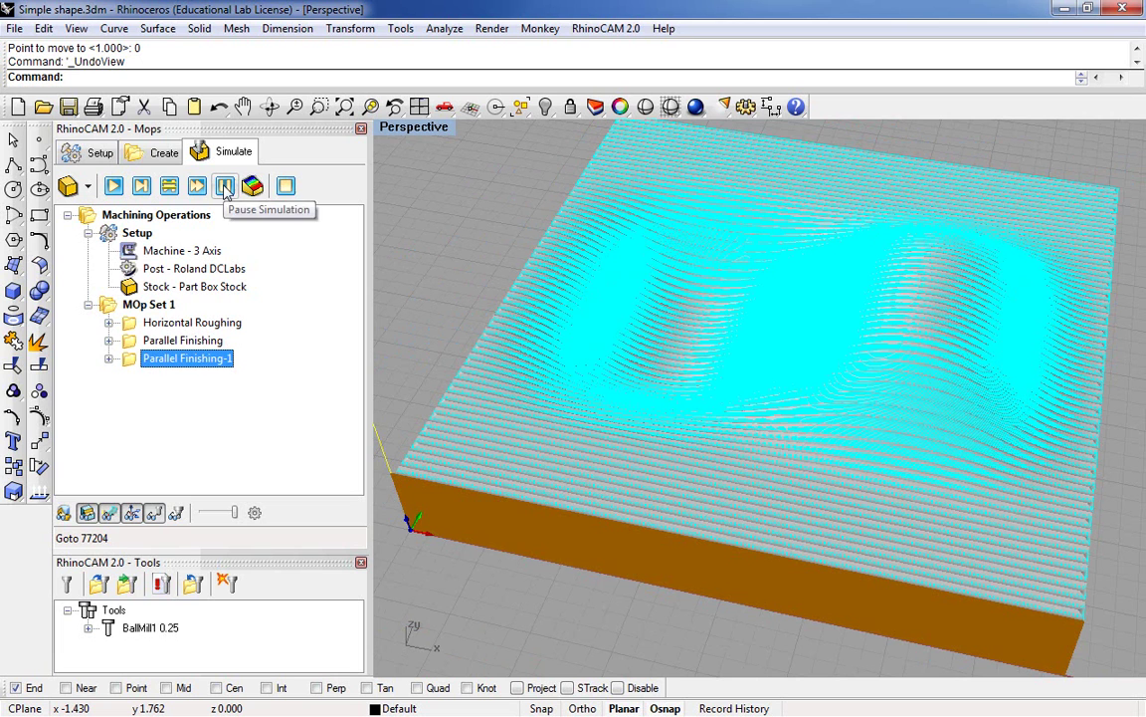
{"action": "left_click", "coordinate": [197, 186]}
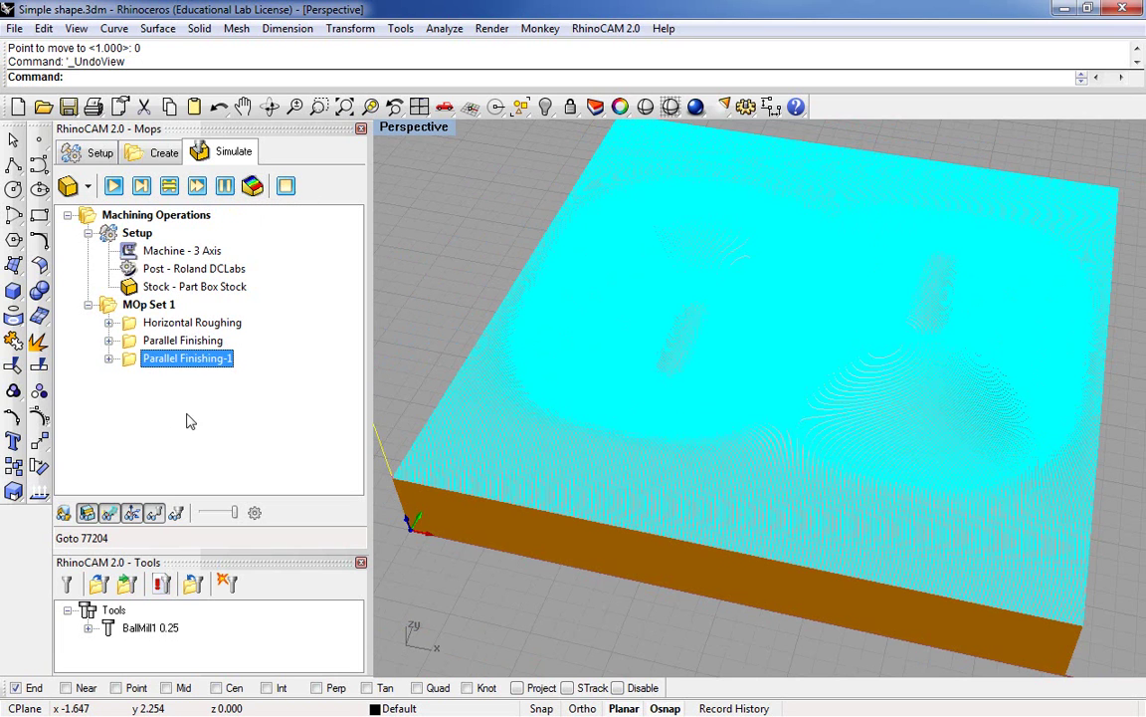
{"action": "left_click", "coordinate": [109, 512]}
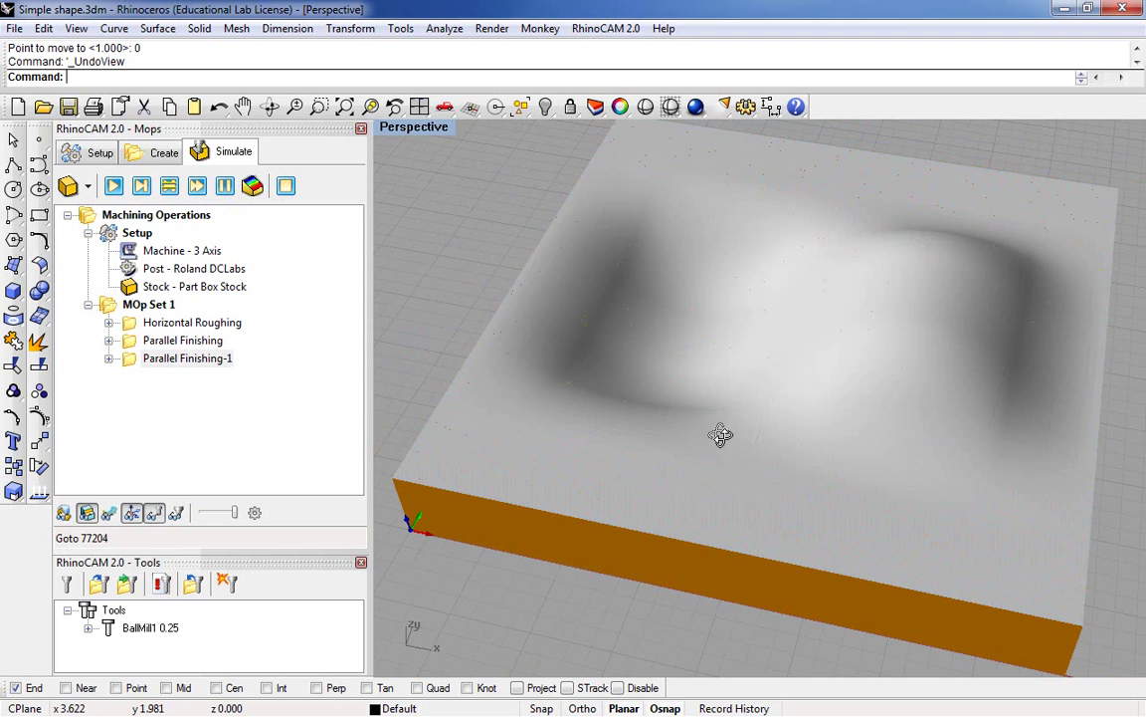
Compare the simulated surface of Parallel Finishing-1 with that of Parallel Finishing on the hill and valley.
{"action": "right_click_drag", "start_coordinate": [703, 397], "coordinate": [911, 326]}
{"action": "right_click_drag", "start_coordinate": [834, 379], "coordinate": [883, 358]}
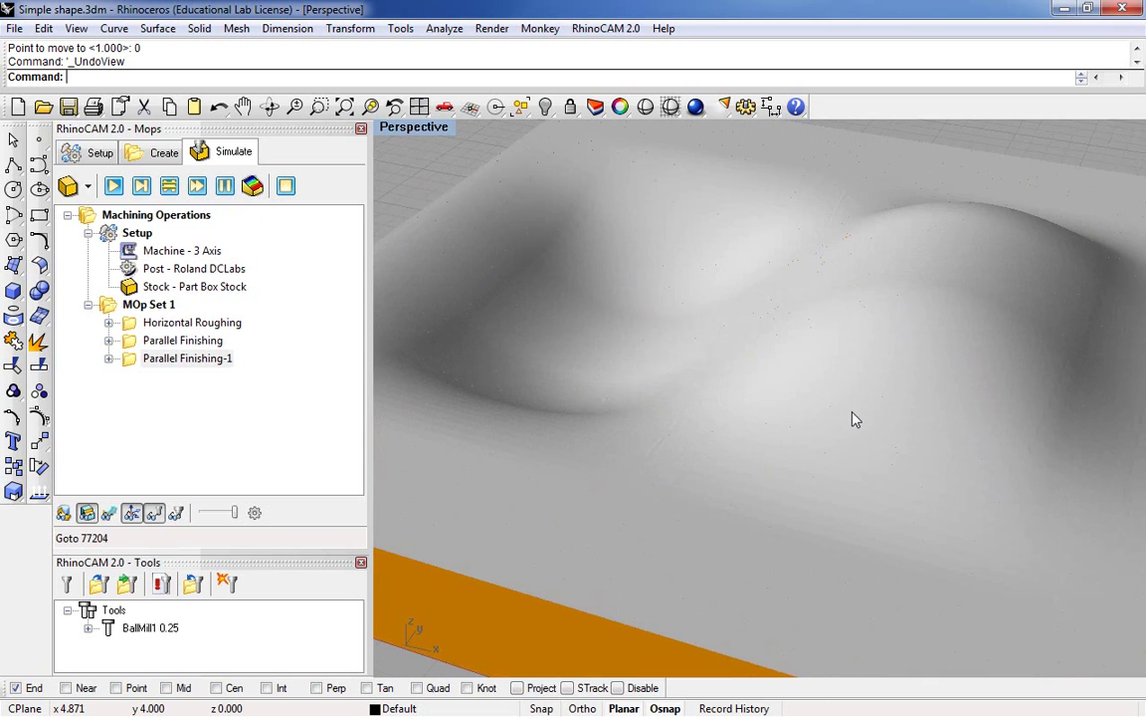
{"action": "scroll", "coordinate": [855, 417], "scroll_direction": "down", "scroll_amount": 3}
{"action": "left_click", "coordinate": [178, 342]}
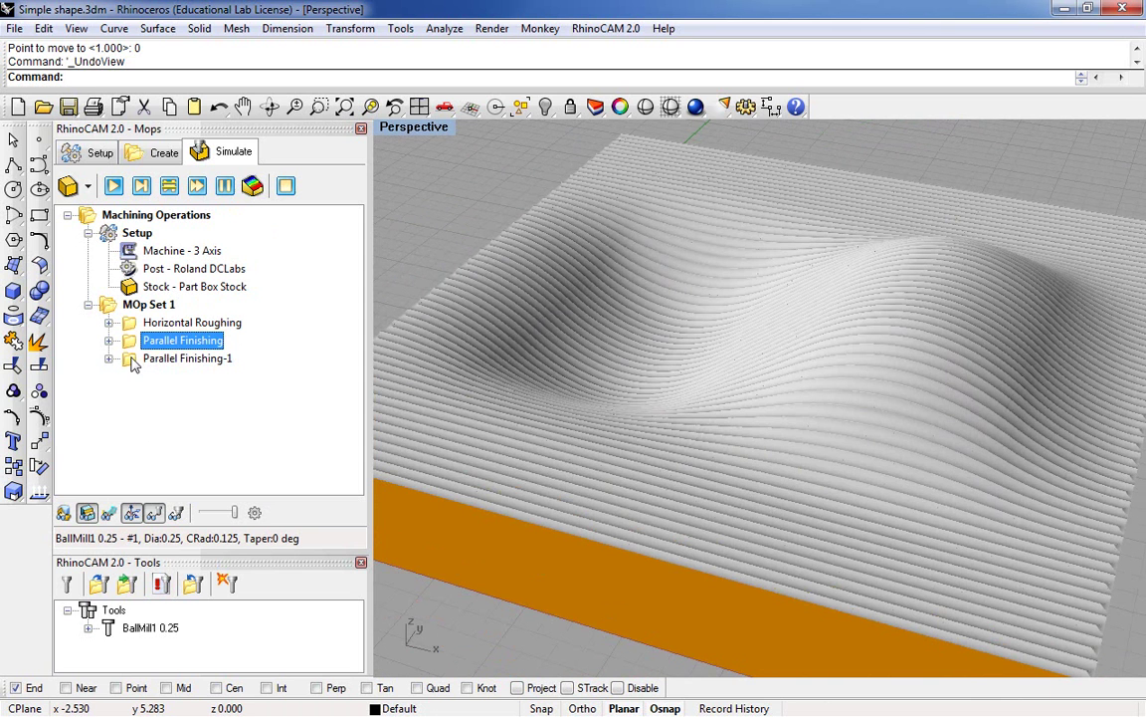
{"action": "left_click", "coordinate": [187, 358]}
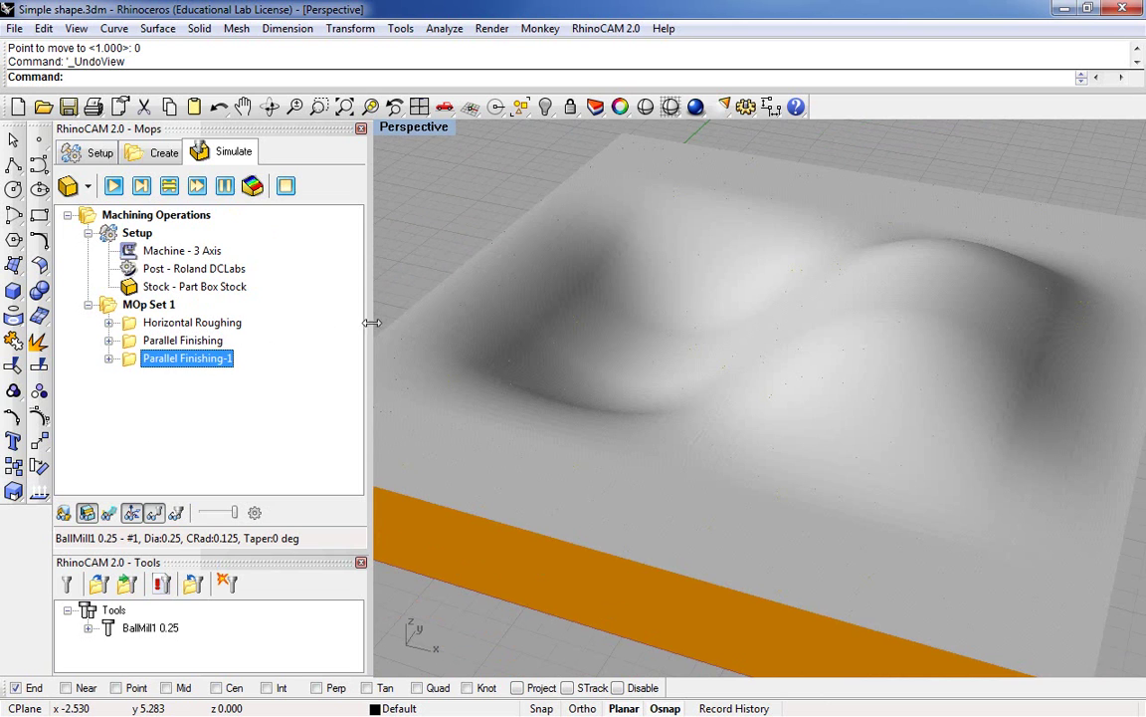
{"action": "right_click_drag", "start_coordinate": [583, 269], "coordinate": [606, 417]}
{"action": "key", "text": "Home"}
{"action": "key", "text": "Home"}
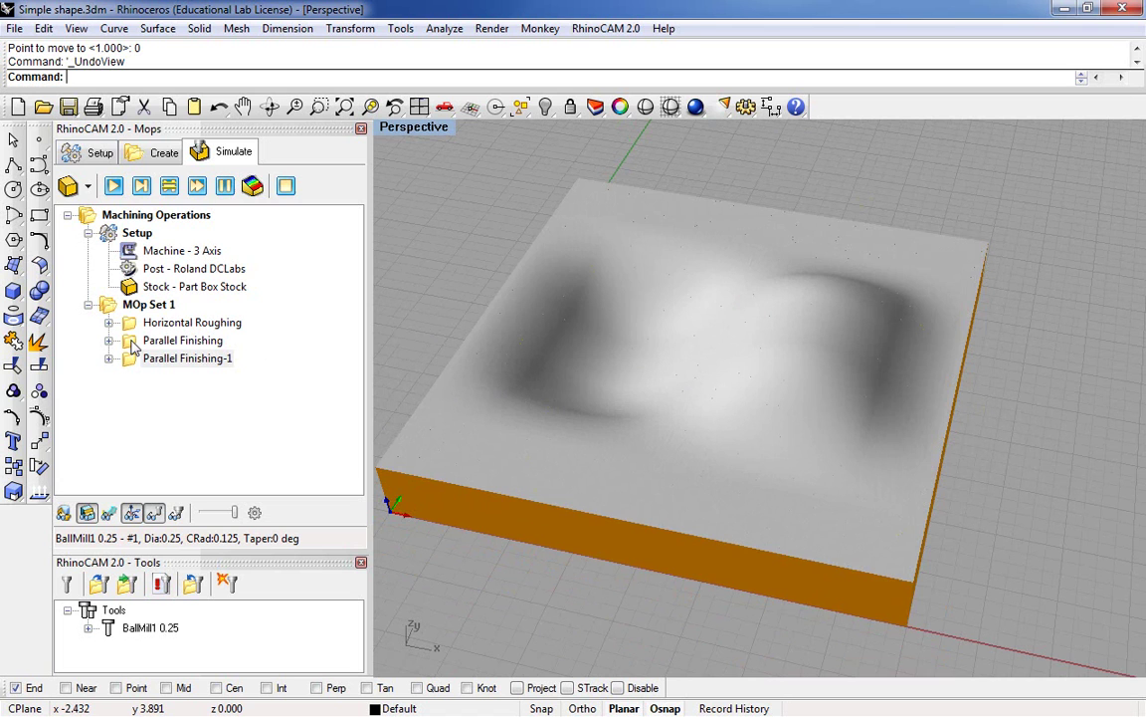
Run a Part/Stock Comparison on the simulated Parallel Finishing surface with a tolerance band of 0.001.
{"action": "left_click", "coordinate": [165, 151]}
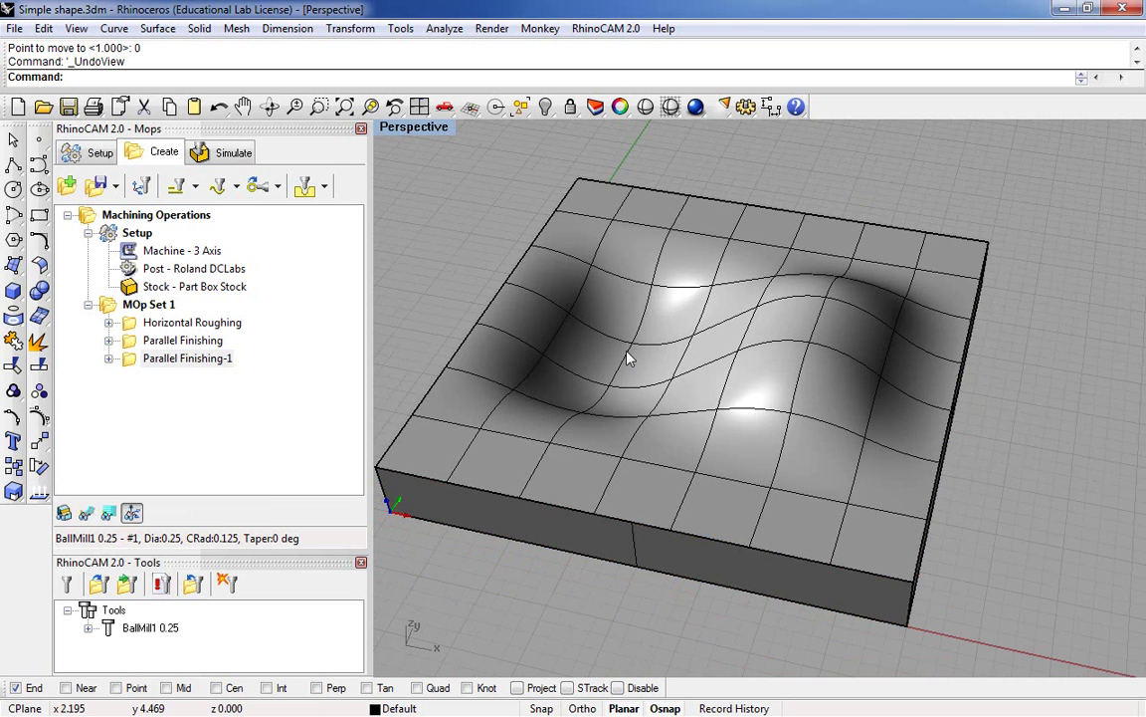
{"action": "left_click", "coordinate": [164, 340]}
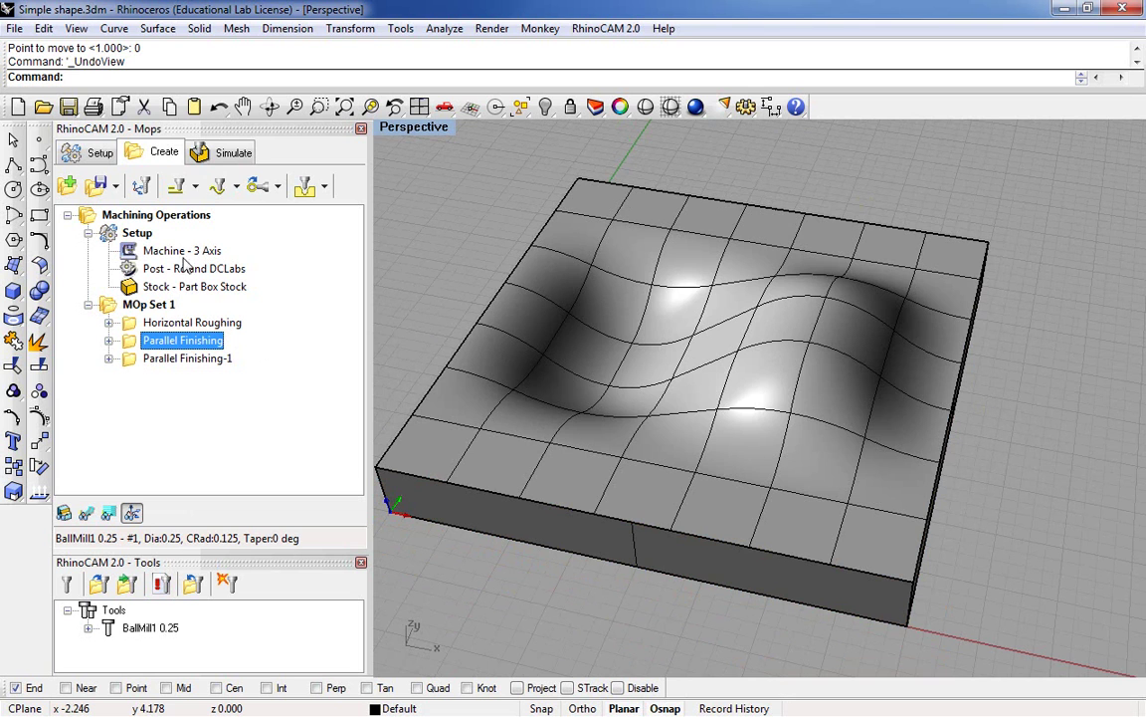
{"action": "left_click", "coordinate": [204, 150]}
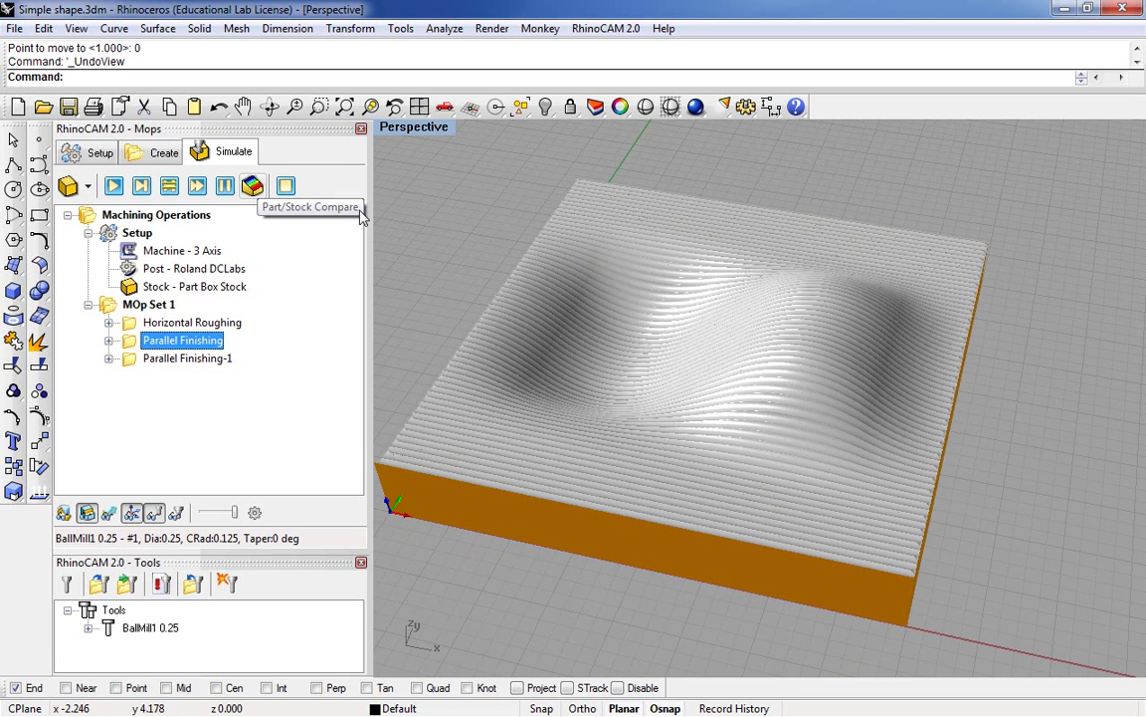
{"action": "right_click_drag", "start_coordinate": [558, 234], "coordinate": [571, 288]}
{"action": "scroll", "coordinate": [627, 359], "scroll_direction": "up", "scroll_amount": 2}
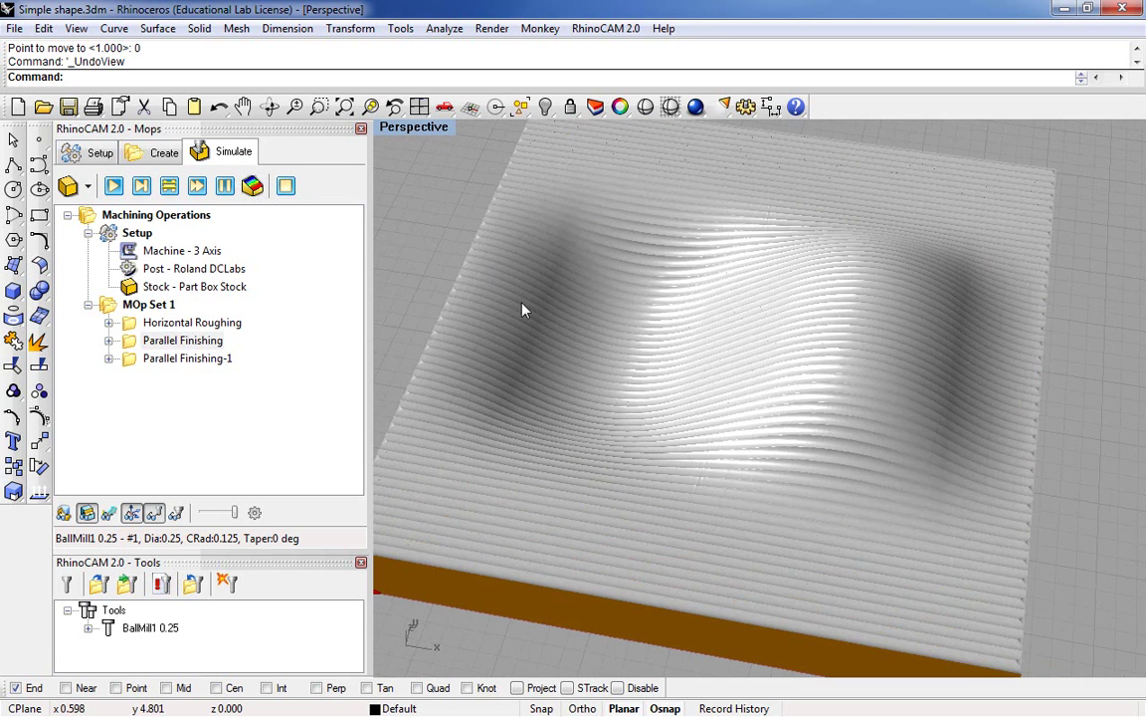
{"action": "left_click", "coordinate": [255, 186]}
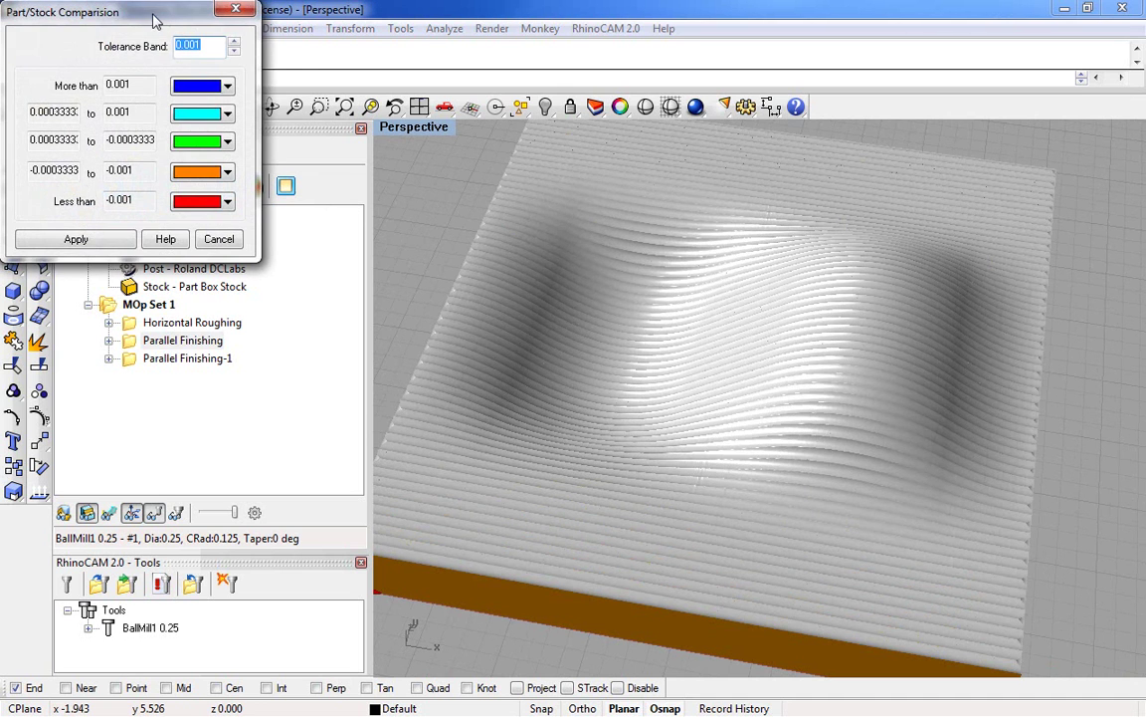
{"action": "left_click_drag", "start_coordinate": [164, 27], "coordinate": [225, 78]}
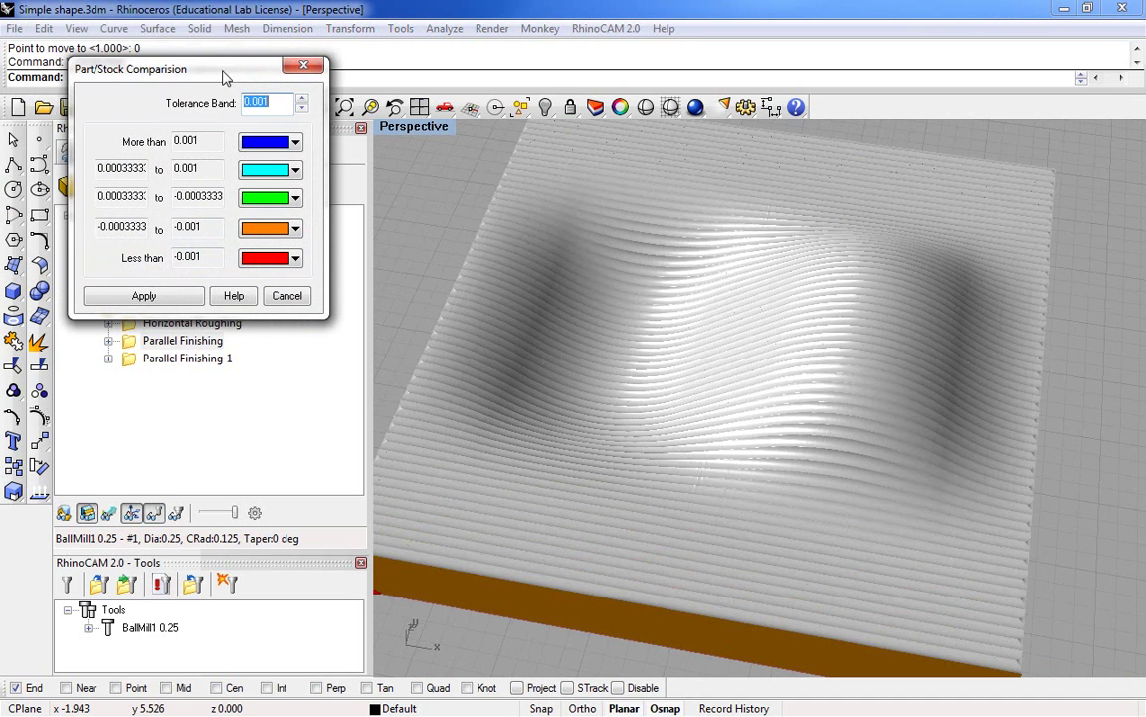
{"action": "left_click", "coordinate": [171, 298]}
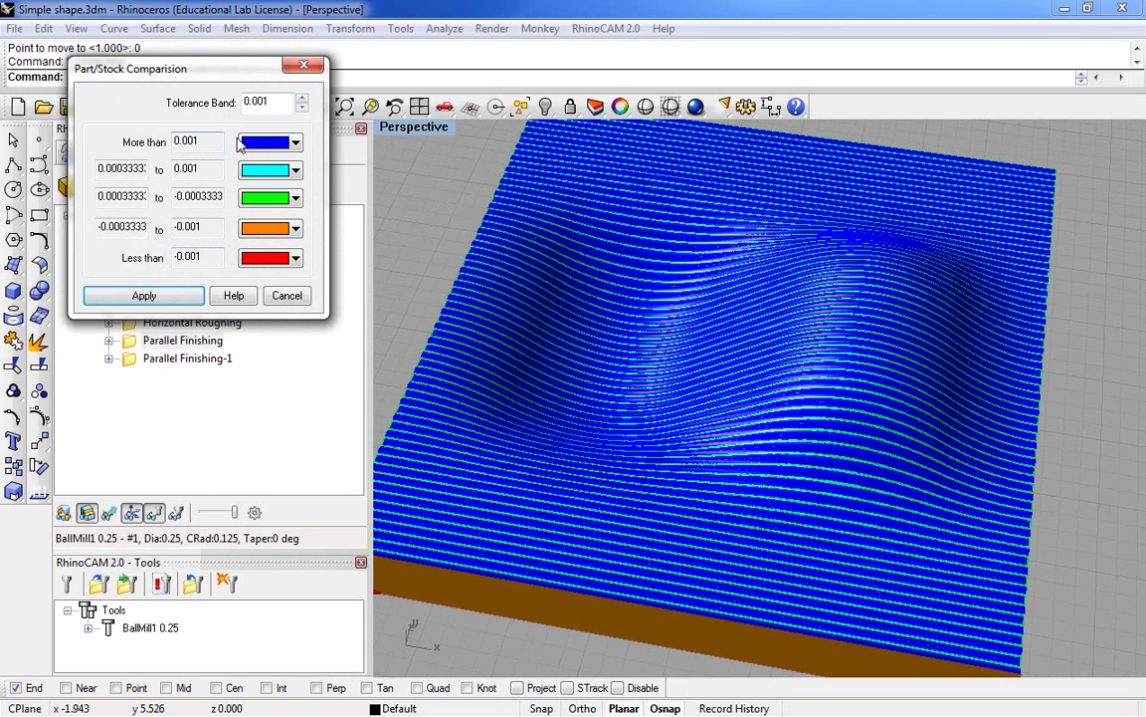
Rerun the Part/Stock Comparison on the simulated Parallel Finishing surface with a tolerance band of 0.001, inspect the ridges and color ranges, and close it.
{"action": "double_click", "coordinate": [199, 141]}
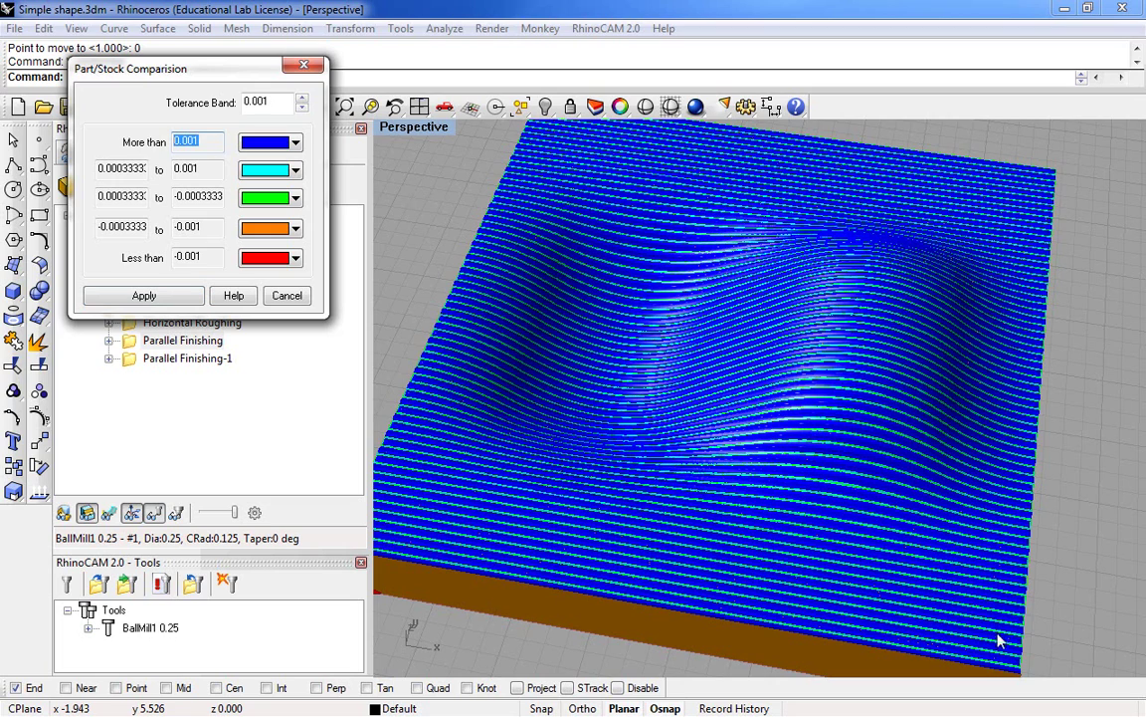
{"action": "left_click", "coordinate": [306, 70]}
{"action": "right_click_drag", "start_coordinate": [752, 349], "coordinate": [716, 538]}
{"action": "left_click", "coordinate": [285, 185]}
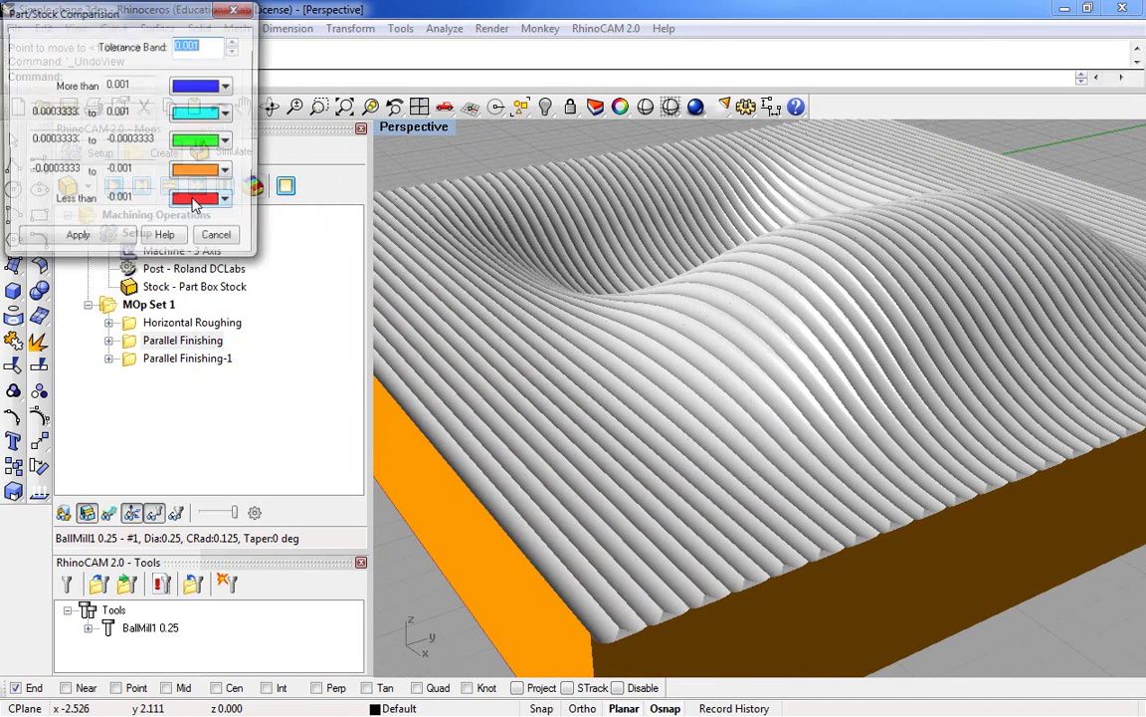
{"action": "left_click", "coordinate": [104, 244]}
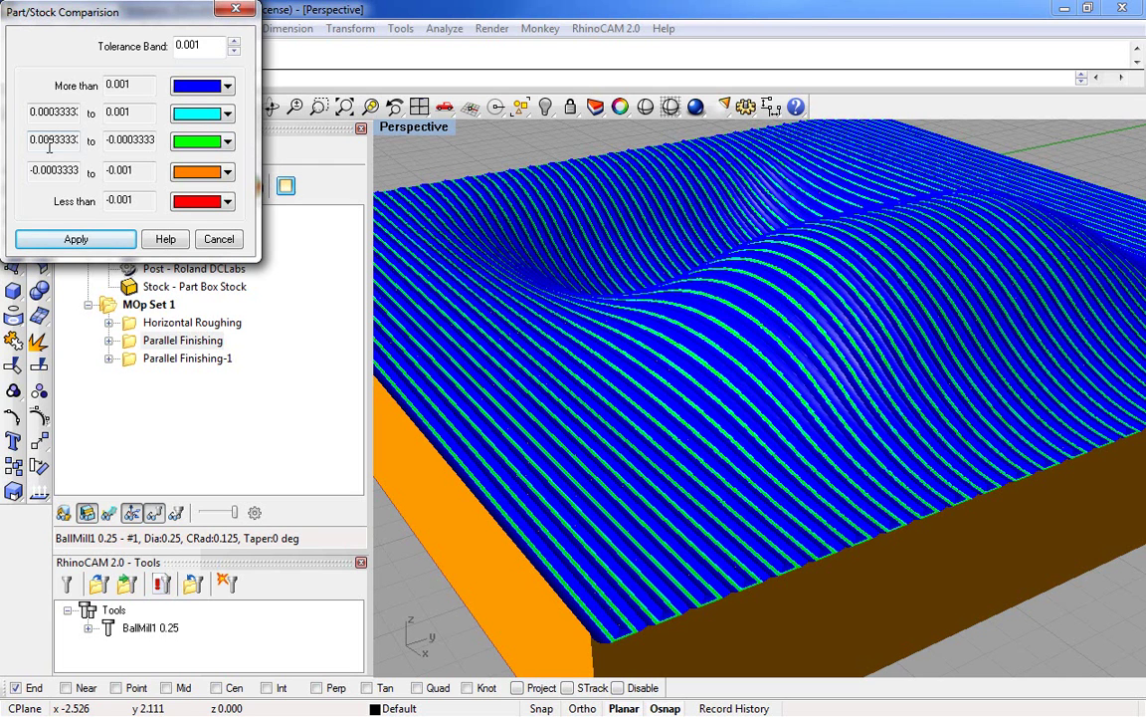
{"action": "left_click", "coordinate": [108, 139]}
{"action": "type", "text": "-"}
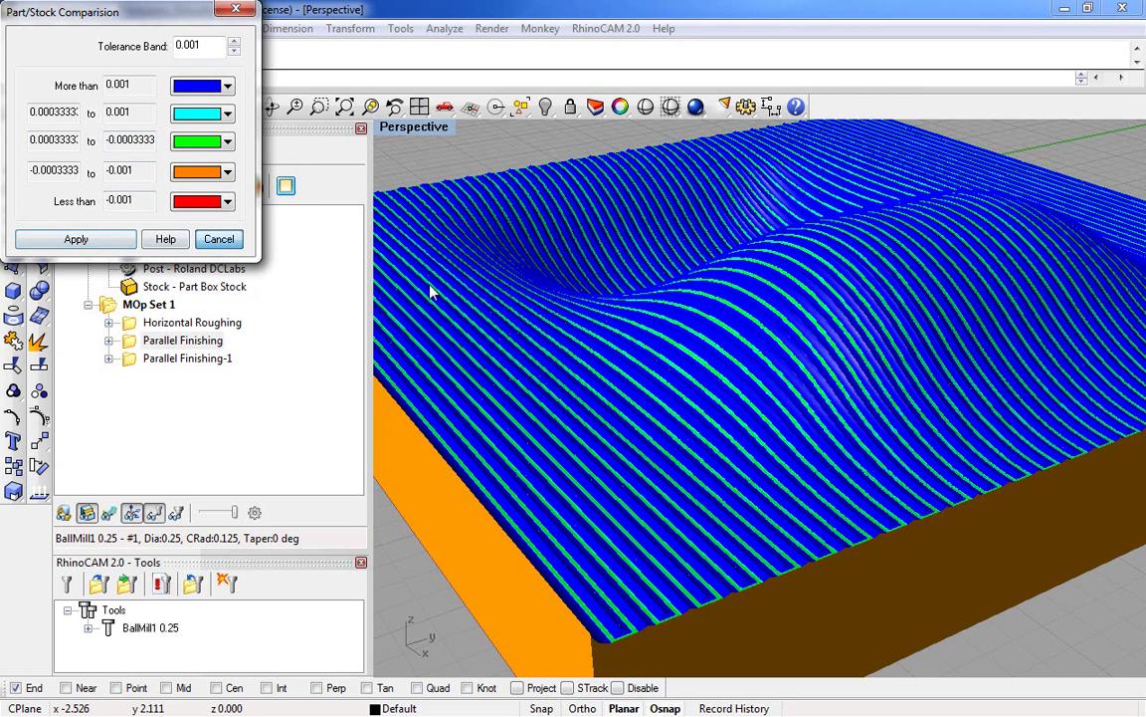
{"action": "left_click", "coordinate": [204, 239]}
Simulate Parallel Finishing-1 on the already machined stock and inspect the resulting surface.
{"action": "right_click_drag", "start_coordinate": [713, 360], "coordinate": [909, 548]}
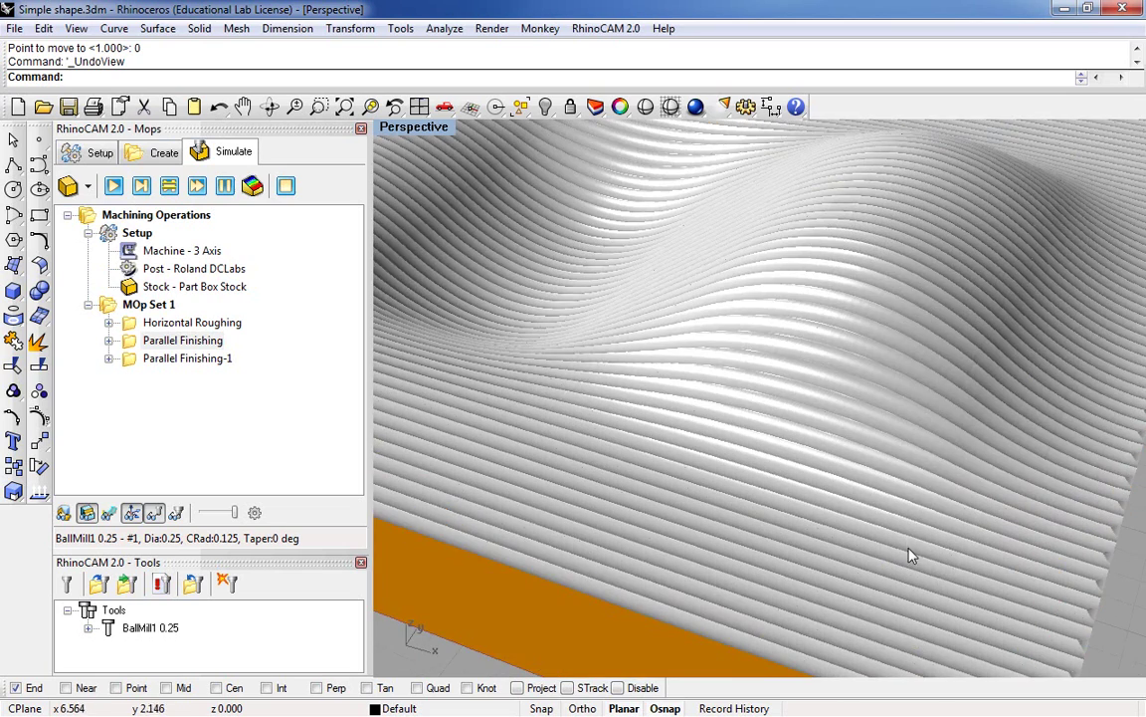
{"action": "scroll", "coordinate": [909, 556], "scroll_direction": "down", "scroll_amount": 3}
{"action": "scroll", "coordinate": [809, 578], "scroll_direction": "down", "scroll_amount": 2}
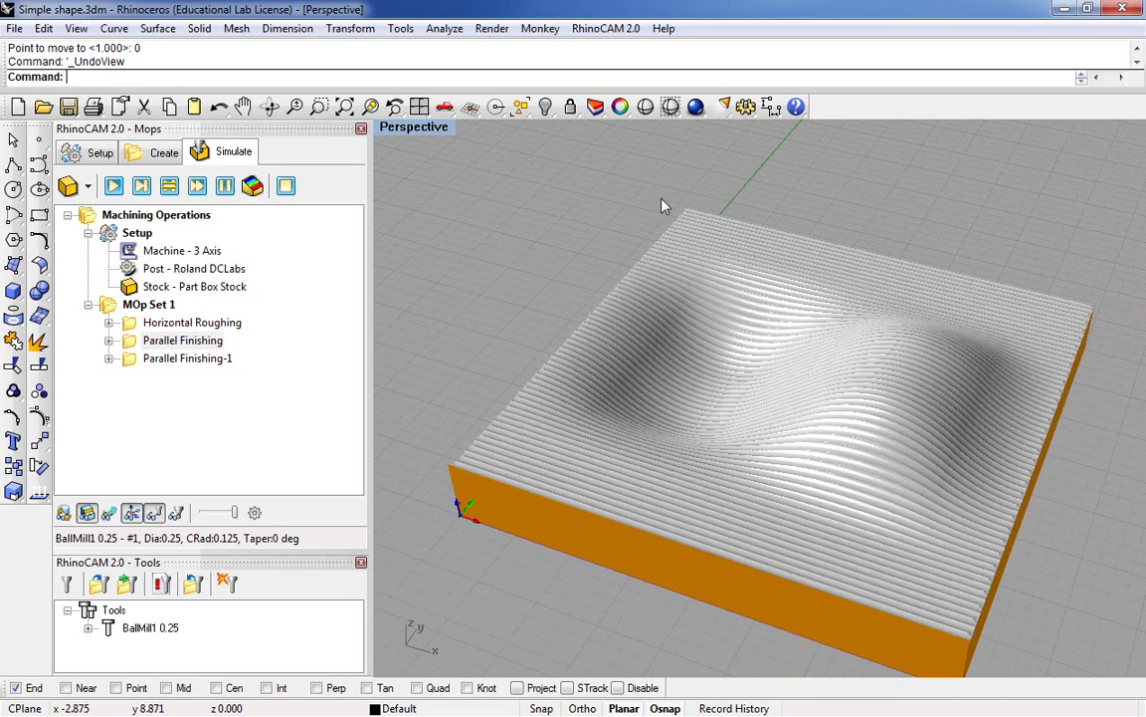
{"action": "left_click", "coordinate": [136, 364]}
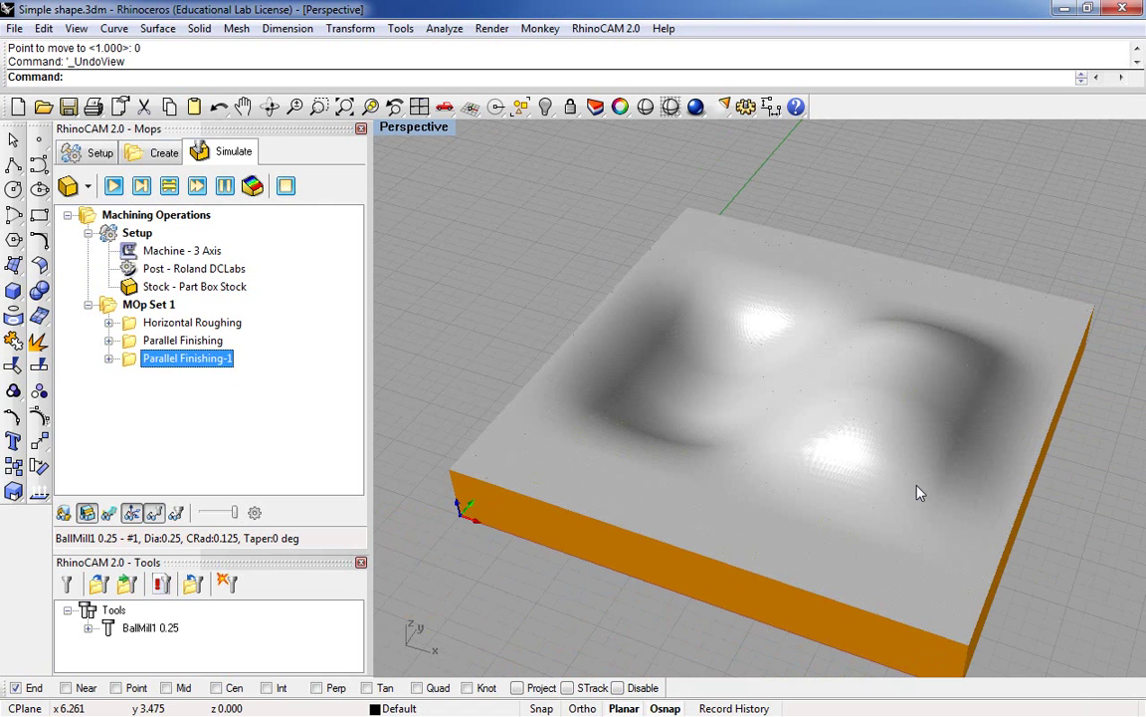
{"action": "mouse_move", "coordinate": [920, 491]}
{"action": "right_mouse_down"}
{"action": "mouse_move", "coordinate": [931, 489]}
{"action": "mouse_move", "coordinate": [900, 481]}
{"action": "mouse_move", "coordinate": [906, 490]}
{"action": "right_mouse_up"}
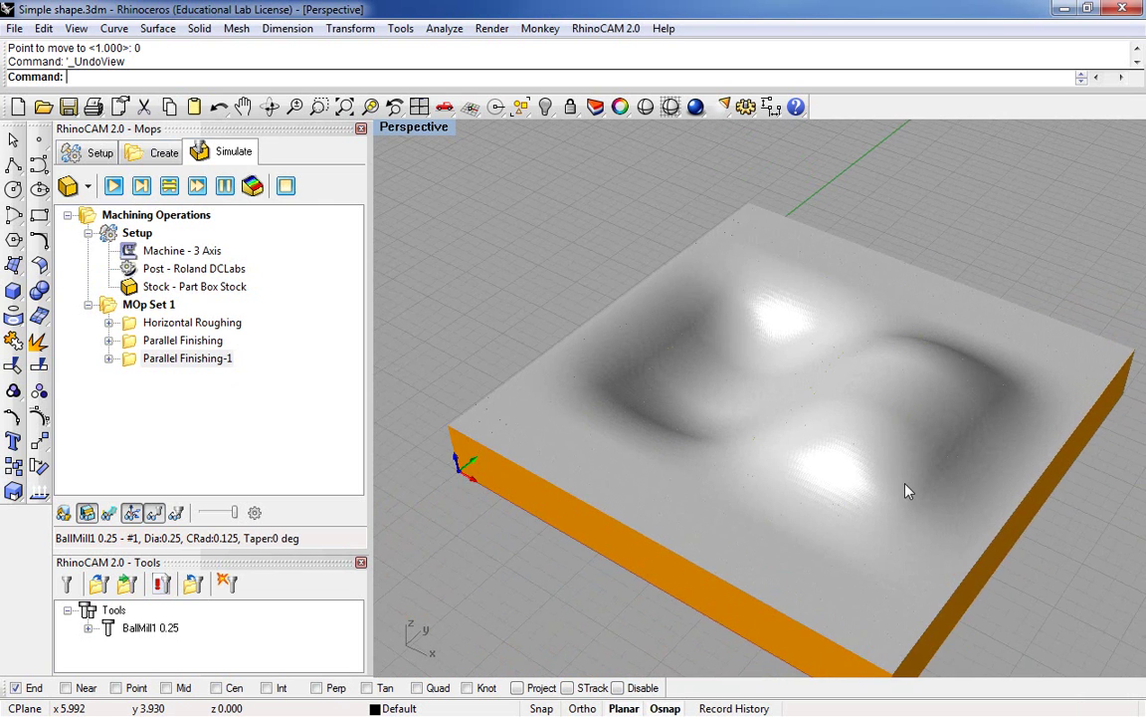
{"action": "scroll", "coordinate": [906, 490], "scroll_direction": "up", "scroll_amount": 2}
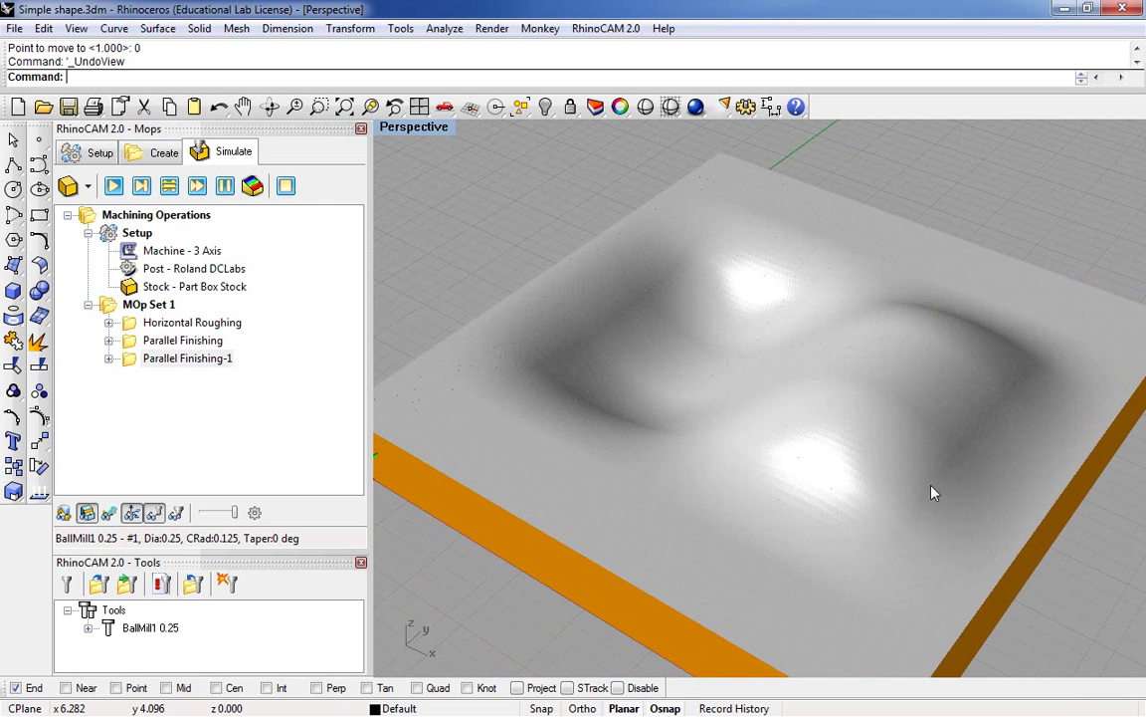
Run a Part/Stock Comparison on the simulated Parallel Finishing-1 surface with a tolerance band of 0.001, and close it after review.
{"action": "left_click", "coordinate": [165, 156]}
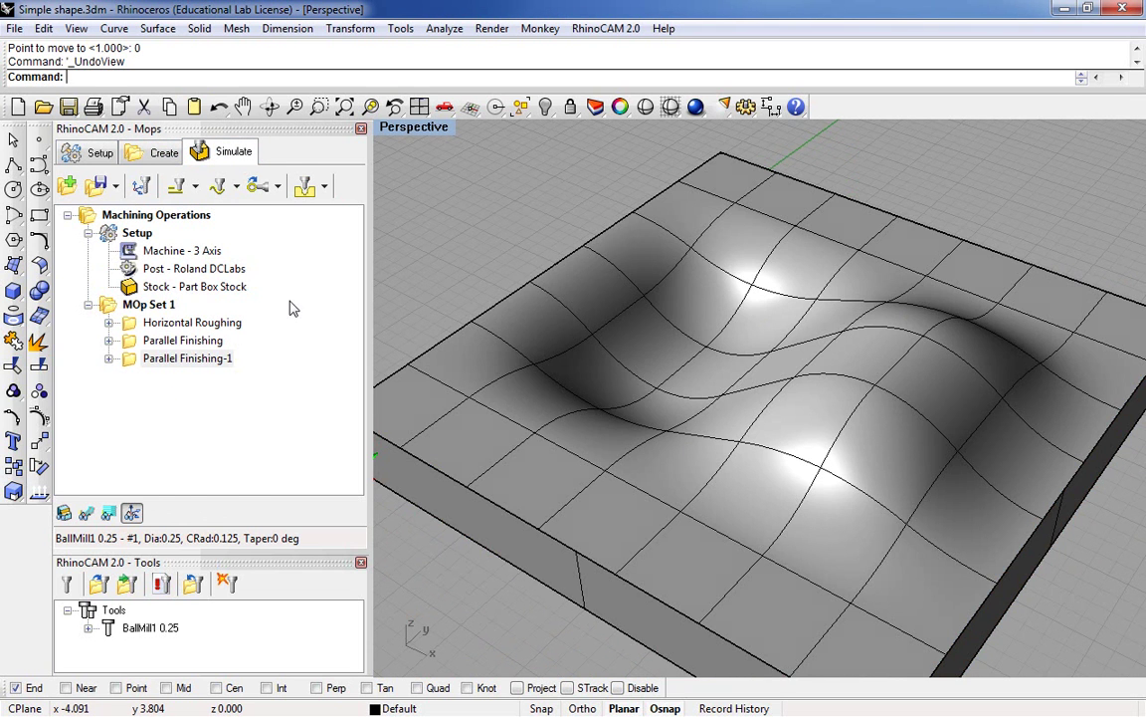
{"action": "left_click", "coordinate": [227, 156]}
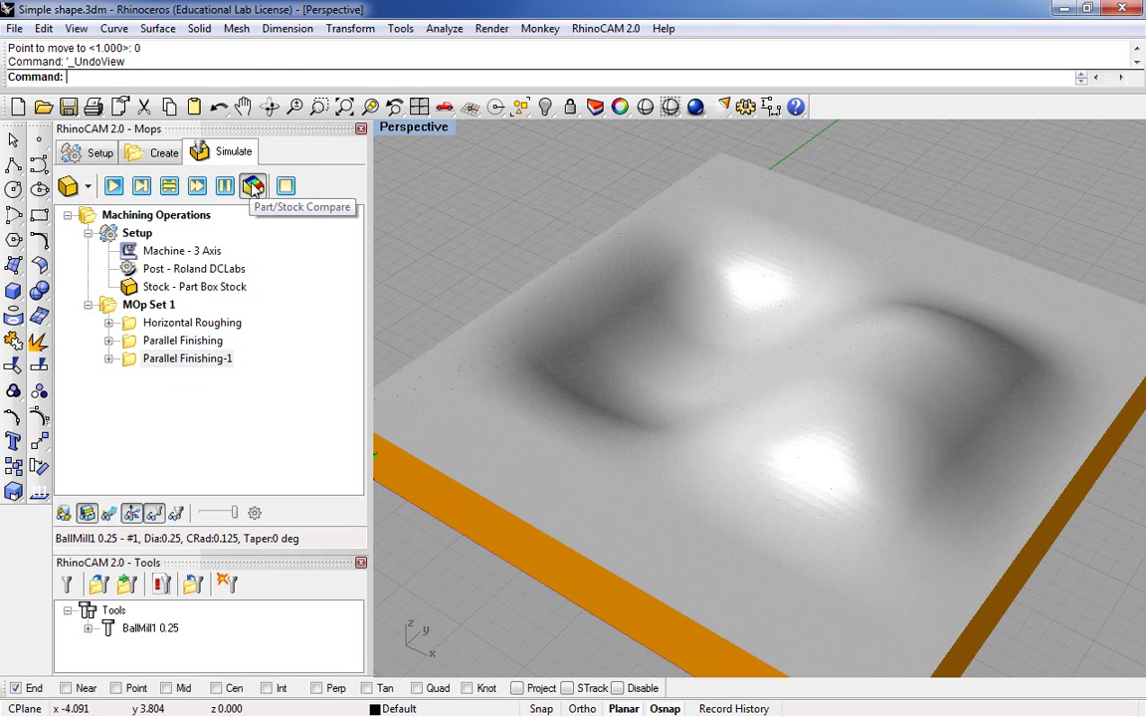
{"action": "left_click", "coordinate": [254, 186]}
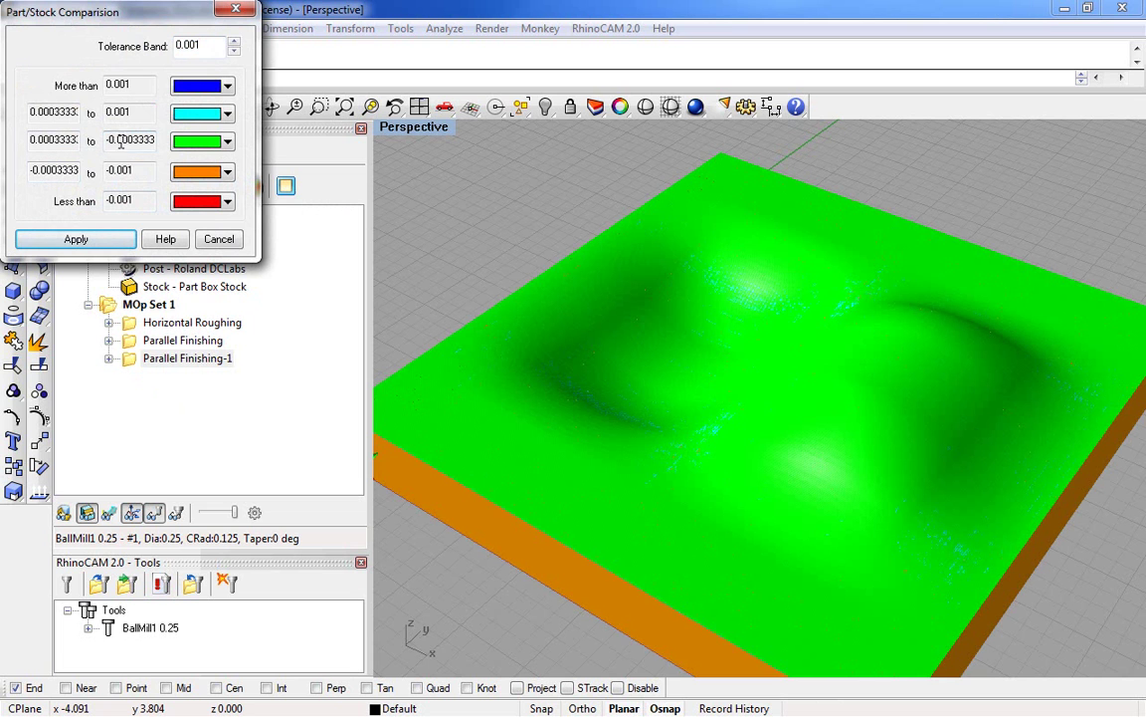
{"action": "left_click", "coordinate": [218, 240]}
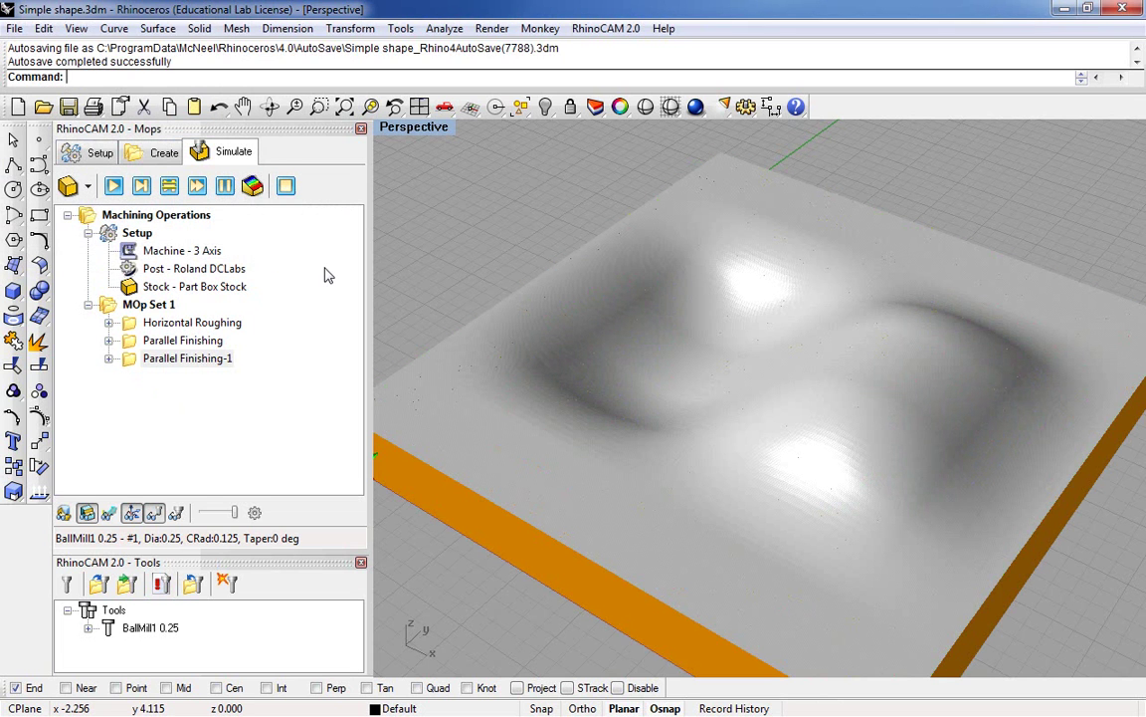
Create a 3-axis Spiral Machining operation with a stepover of 50% of the tool diameter and generate its toolpath.
{"action": "left_click", "coordinate": [181, 360]}
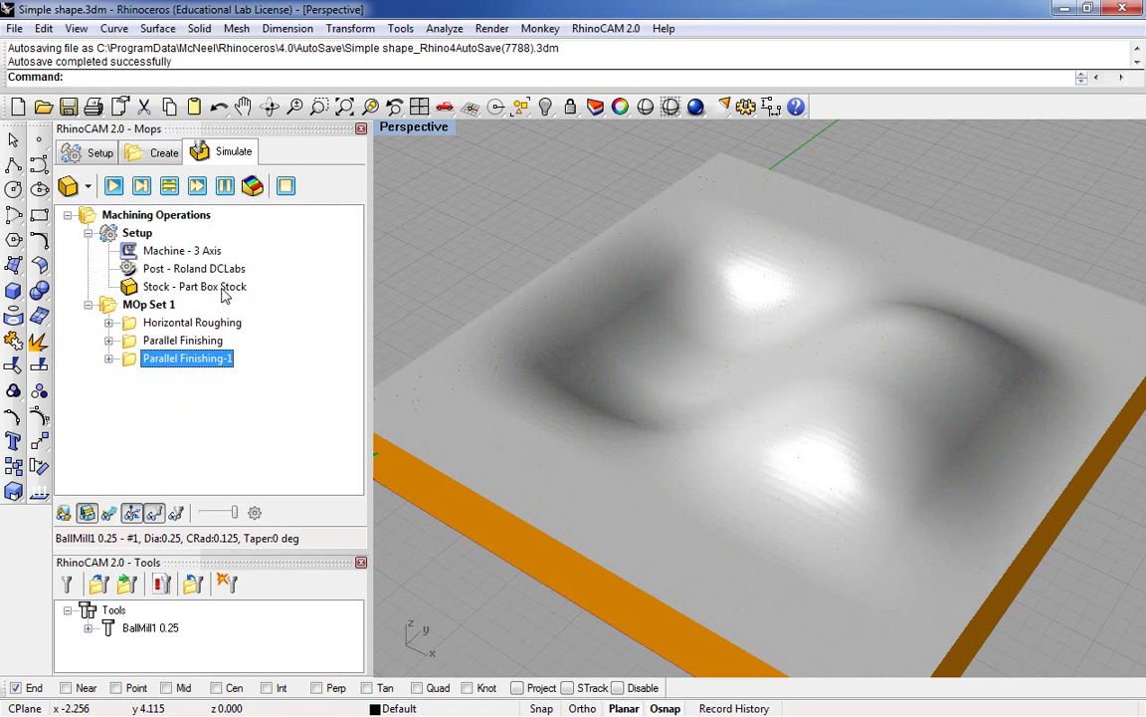
{"action": "left_click", "coordinate": [165, 156]}
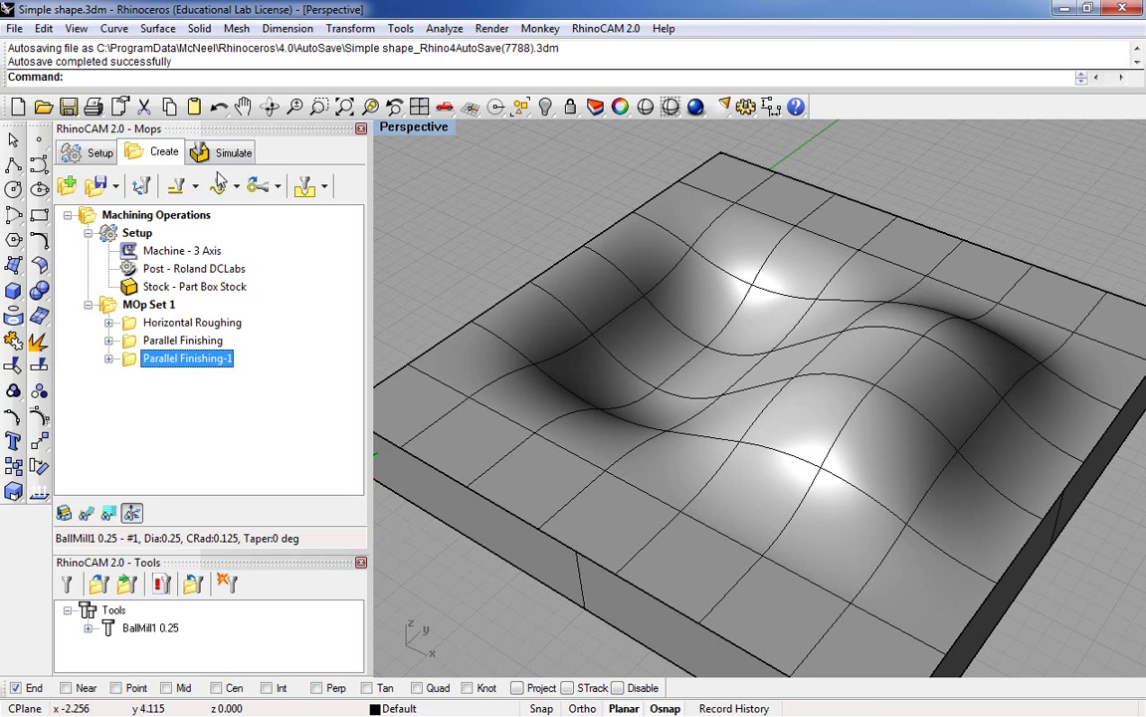
{"action": "left_click", "coordinate": [237, 189]}
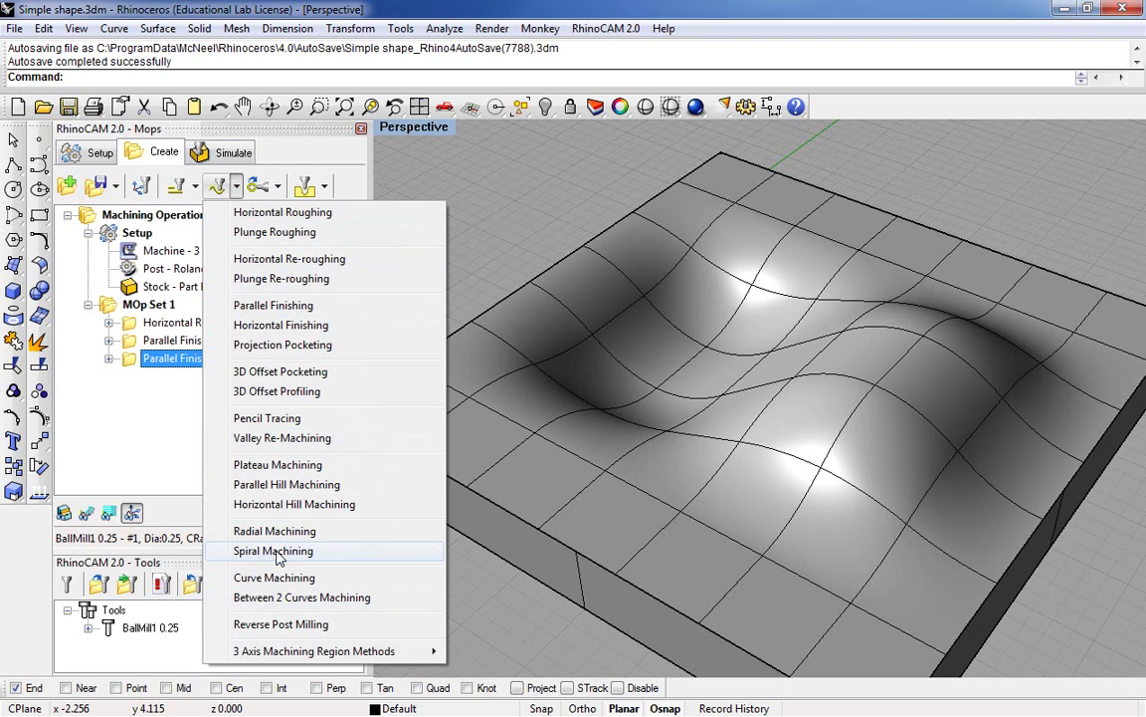
{"action": "left_click", "coordinate": [279, 554]}
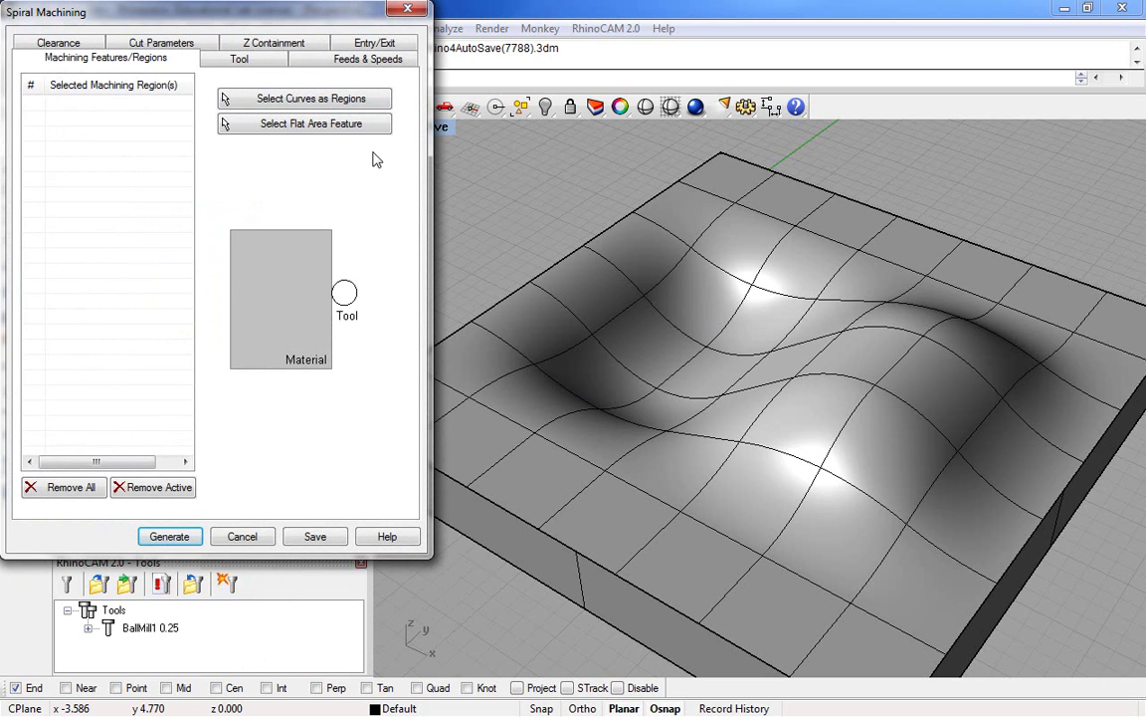
{"action": "left_click", "coordinate": [159, 45]}
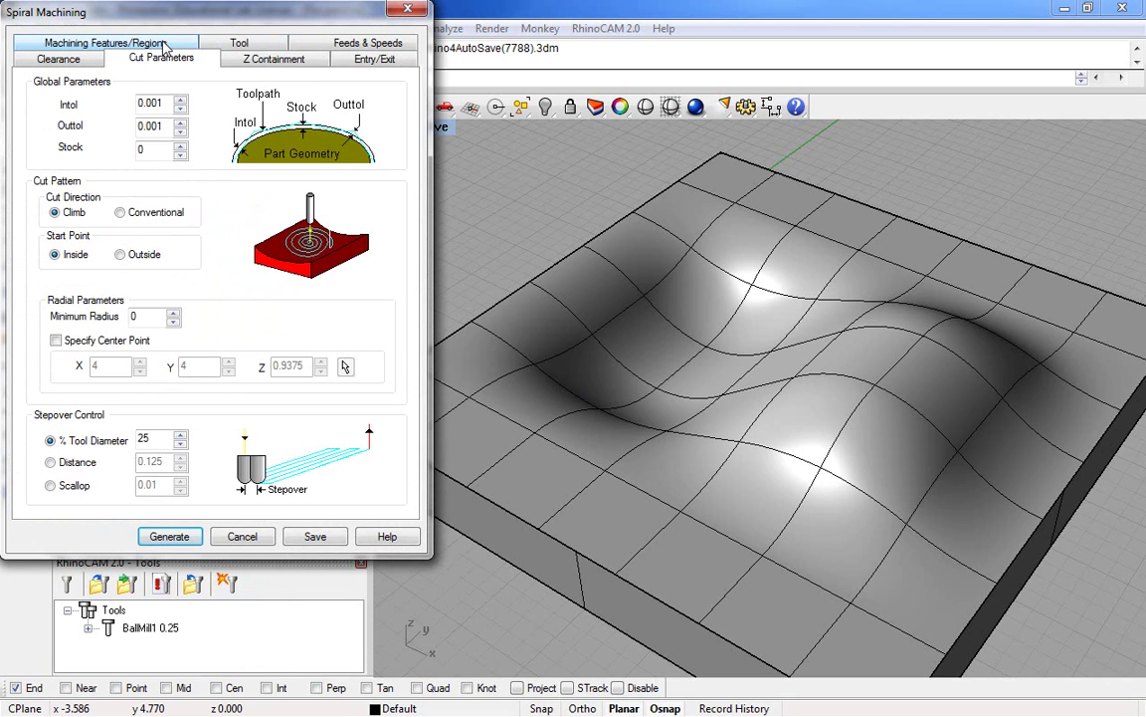
{"action": "double_click", "coordinate": [152, 438]}
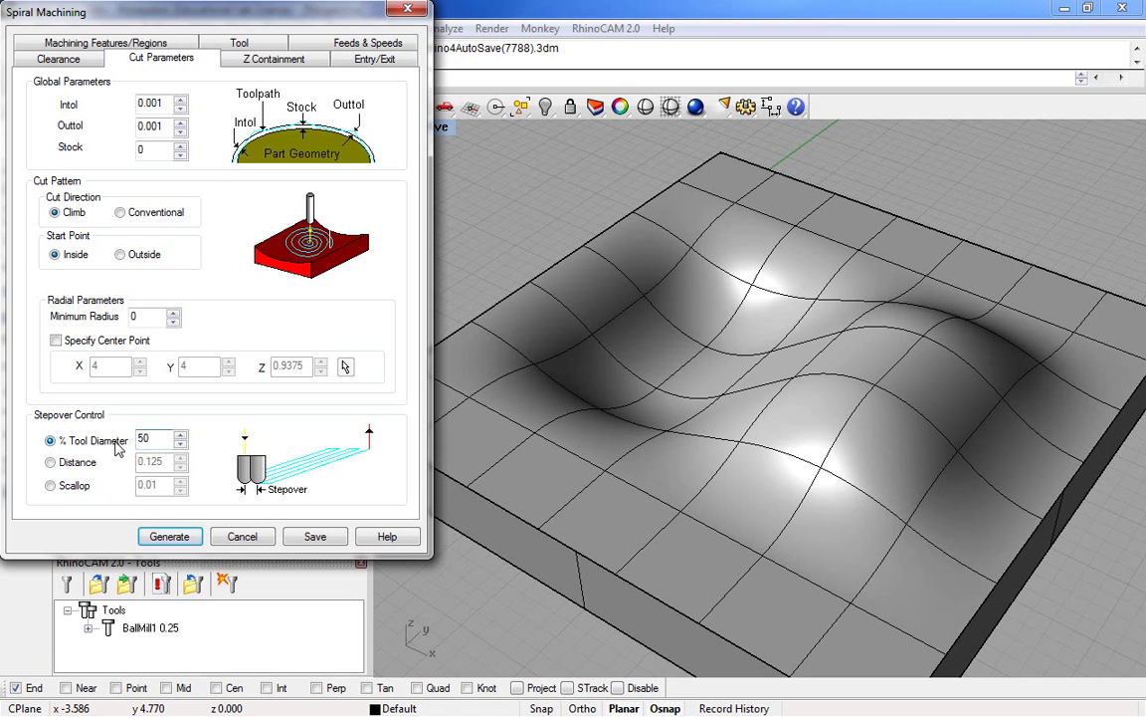
{"action": "left_click", "coordinate": [169, 536]}
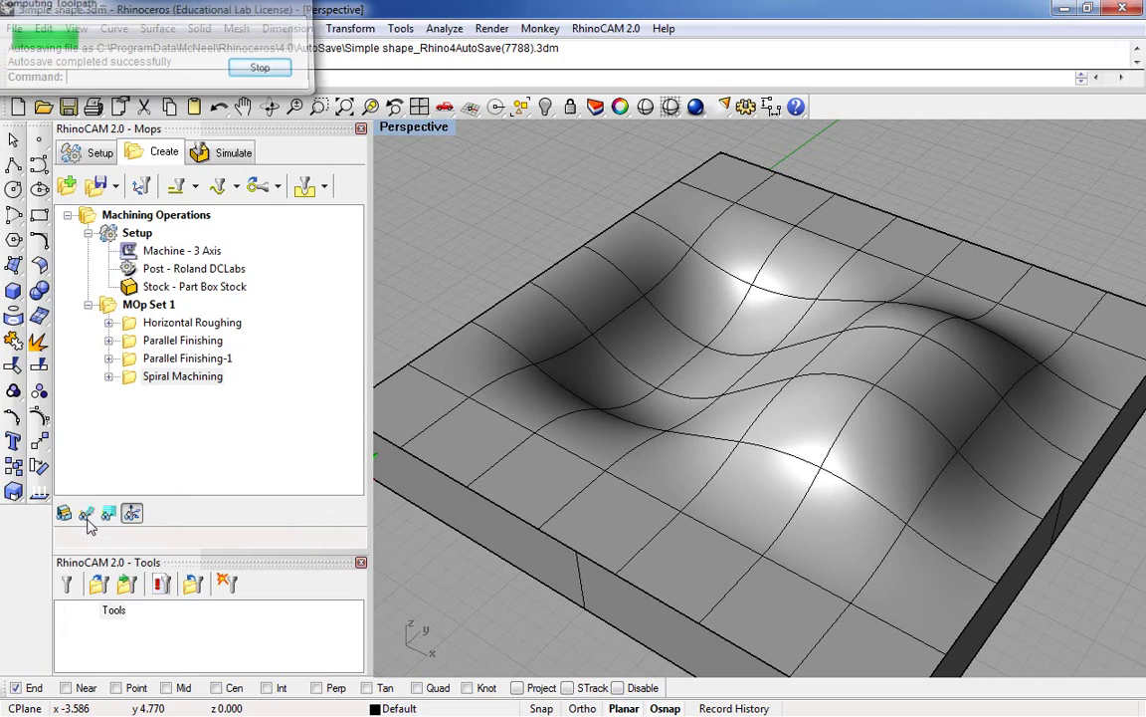
Examine the spiral toolpath on the wavy surface, from its center point out to the block's edges.
{"action": "right_click_drag", "start_coordinate": [535, 397], "coordinate": [945, 296]}
{"action": "scroll", "coordinate": [721, 384], "scroll_direction": "up", "scroll_amount": 6}
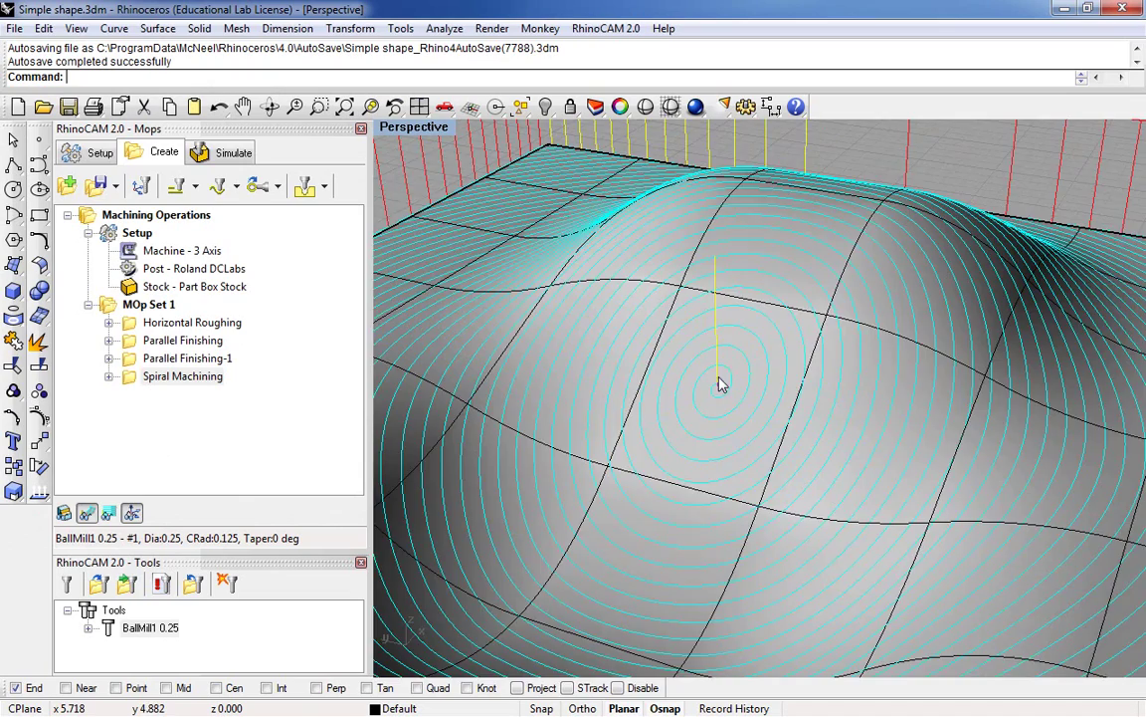
{"action": "right_click_drag", "start_coordinate": [727, 371], "coordinate": [750, 361]}
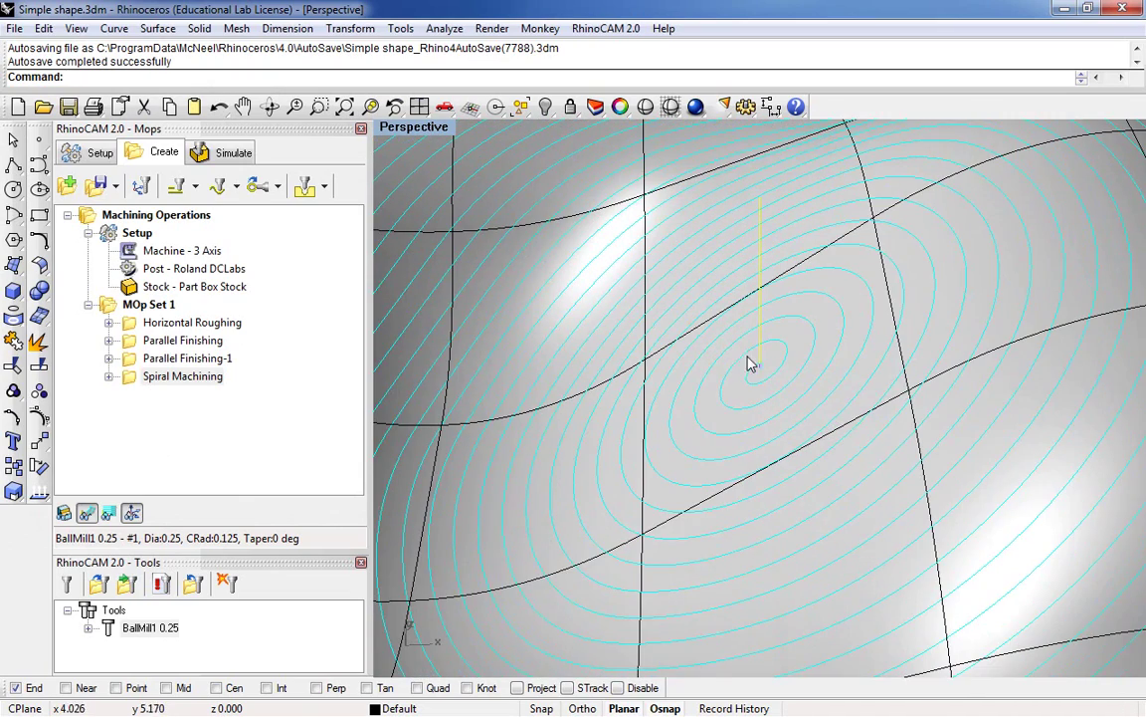
{"action": "right_click_drag", "start_coordinate": [756, 464], "coordinate": [490, 374]}
{"action": "scroll", "coordinate": [819, 378], "scroll_direction": "down", "scroll_amount": 10}
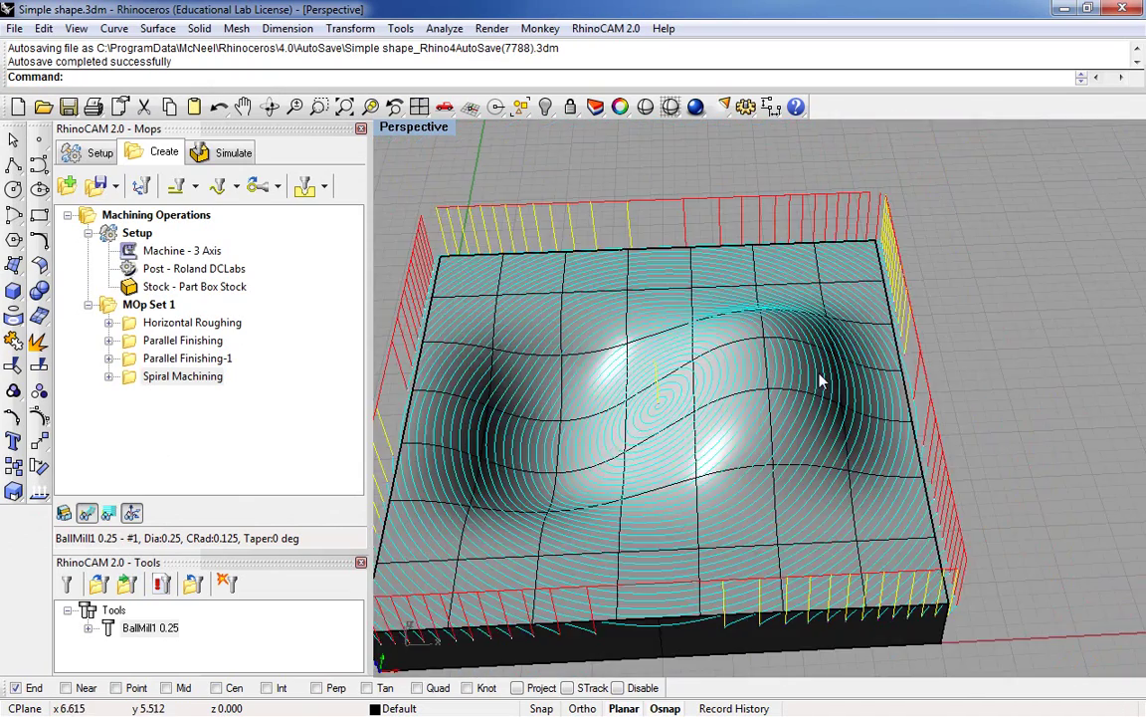
{"action": "right_click_drag", "start_coordinate": [819, 378], "coordinate": [709, 430]}
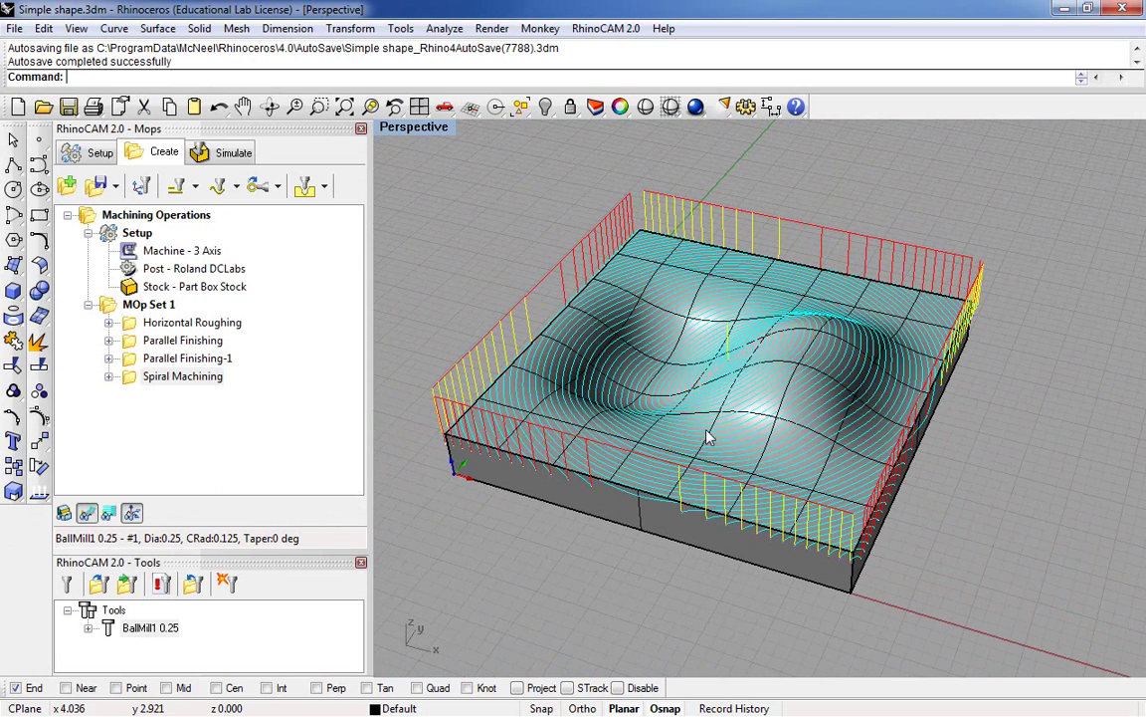
Try to move the Spiral Machining operation directly after Horizontal Roughing in the machining sequence.
{"action": "left_click", "coordinate": [221, 157]}
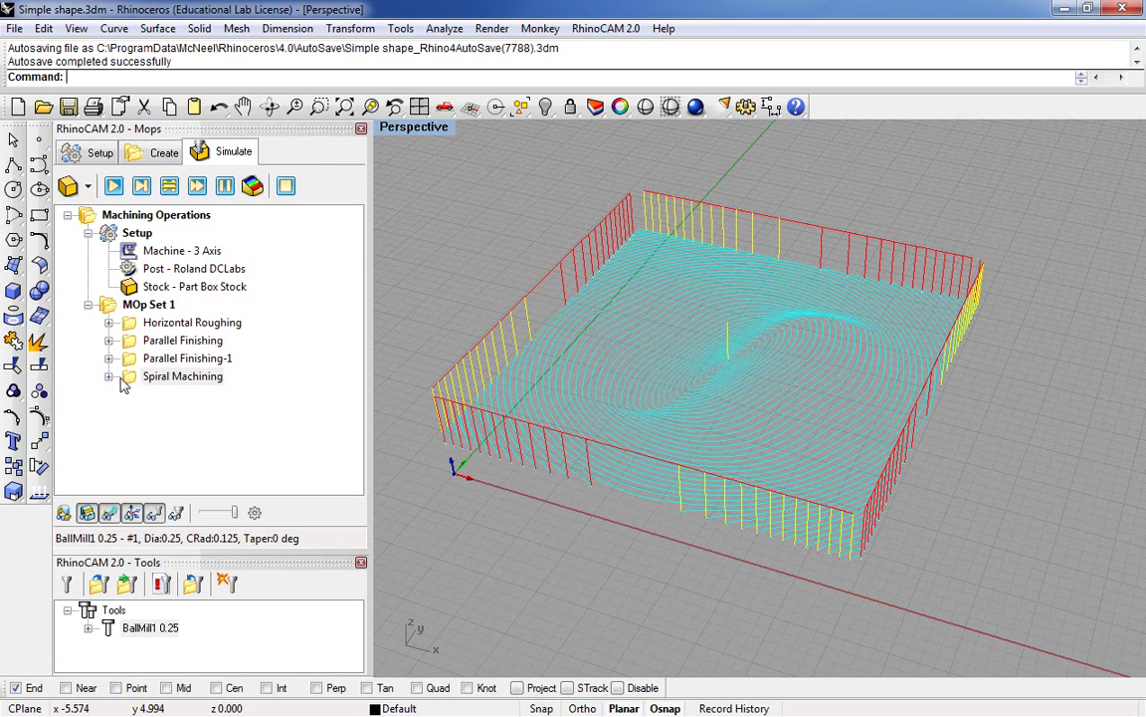
{"action": "left_click", "coordinate": [129, 382]}
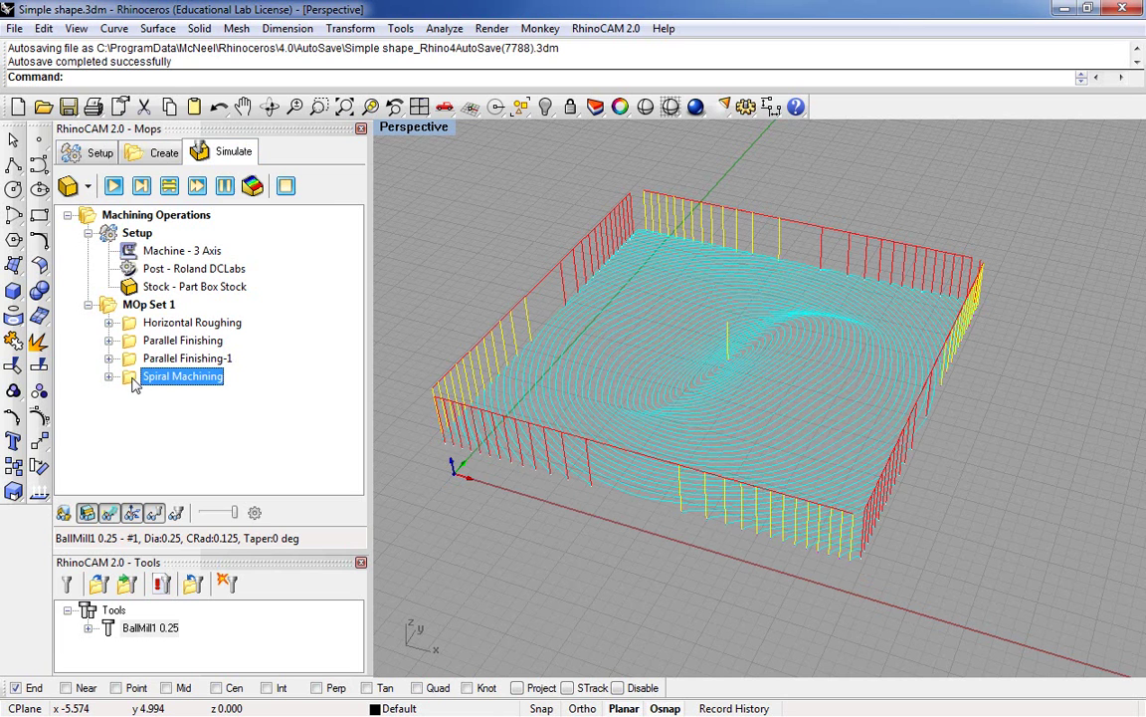
{"action": "left_click", "coordinate": [151, 152]}
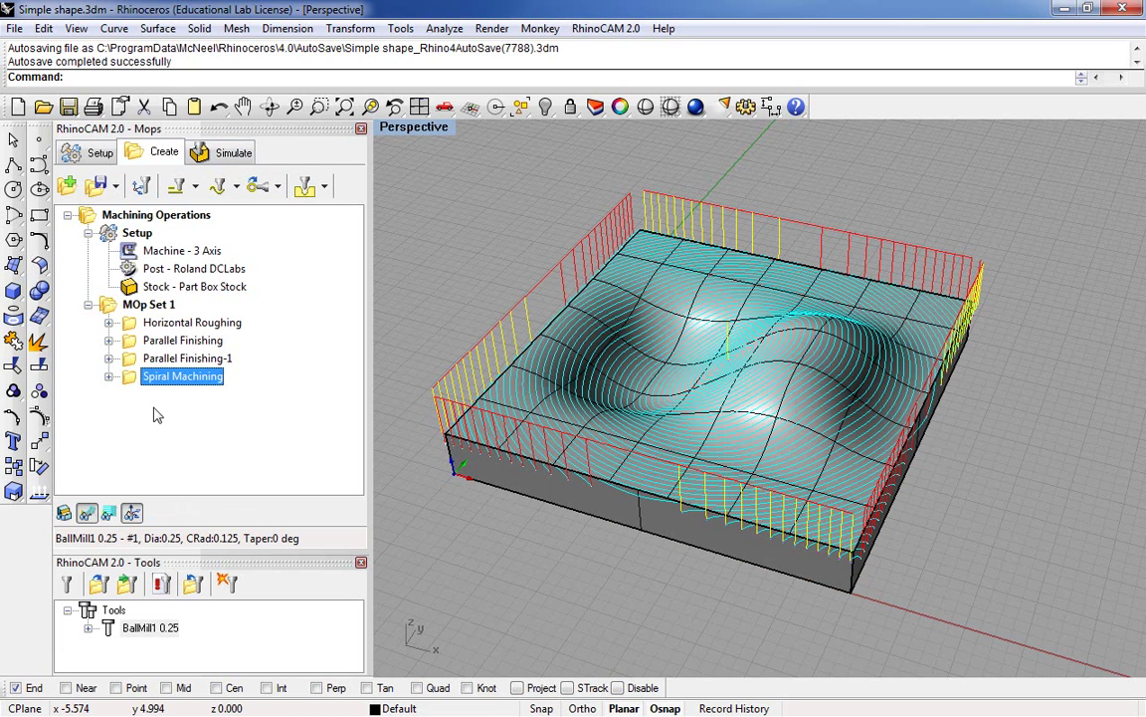
{"action": "left_click", "coordinate": [129, 358]}
{"action": "left_click", "coordinate": [130, 322]}
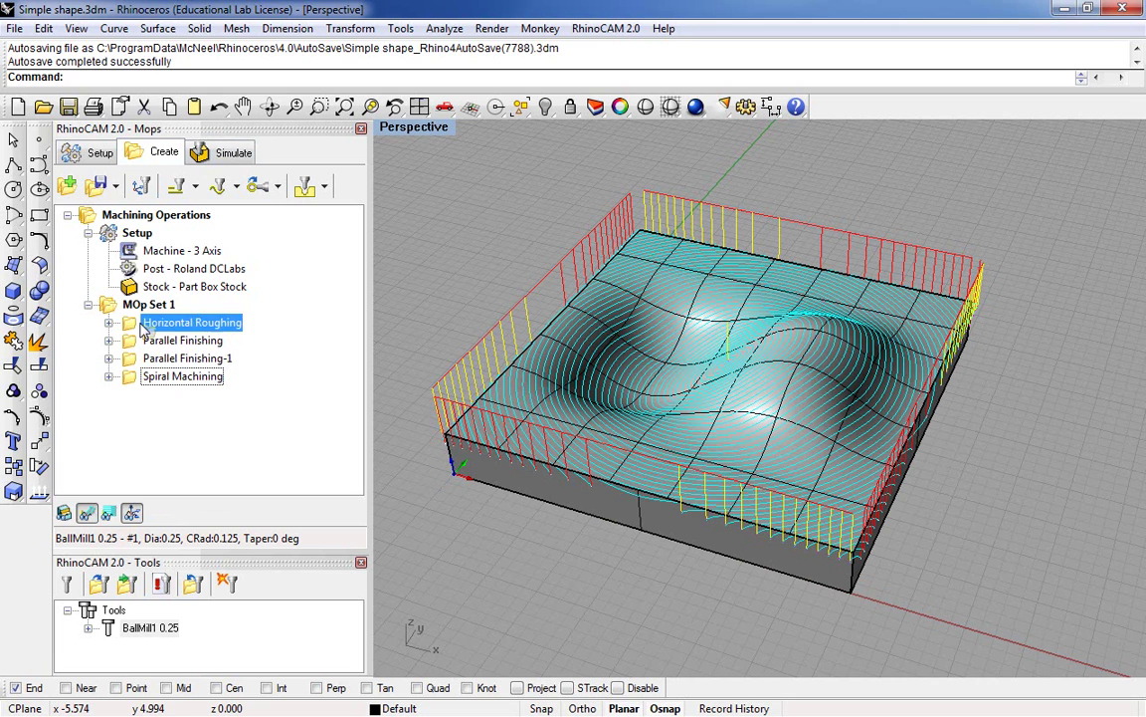
{"action": "left_click", "coordinate": [132, 377]}
{"action": "left_click", "coordinate": [132, 341]}
{"action": "left_click", "coordinate": [137, 326]}
{"action": "left_click", "coordinate": [130, 340]}
{"action": "left_click", "coordinate": [130, 375]}
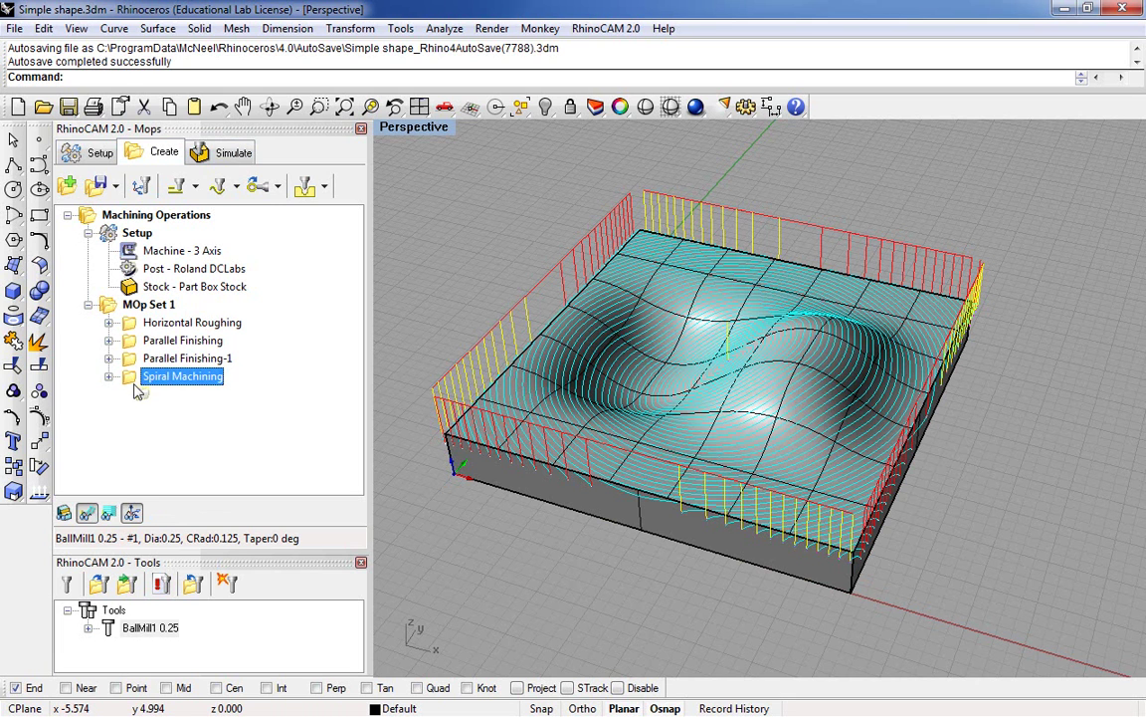
Compare the toolpaths of Parallel Finishing, Parallel Finishing-1 and Spiral Machining on the part.
{"action": "left_click", "coordinate": [182, 340]}
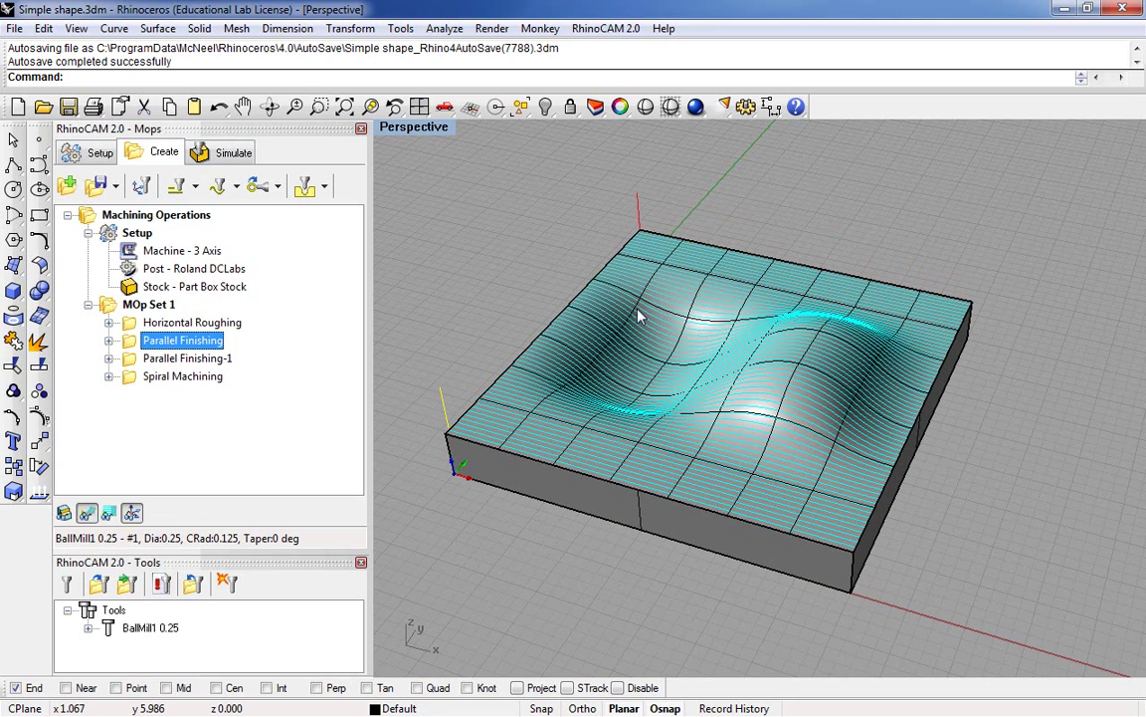
{"action": "left_click", "coordinate": [185, 361]}
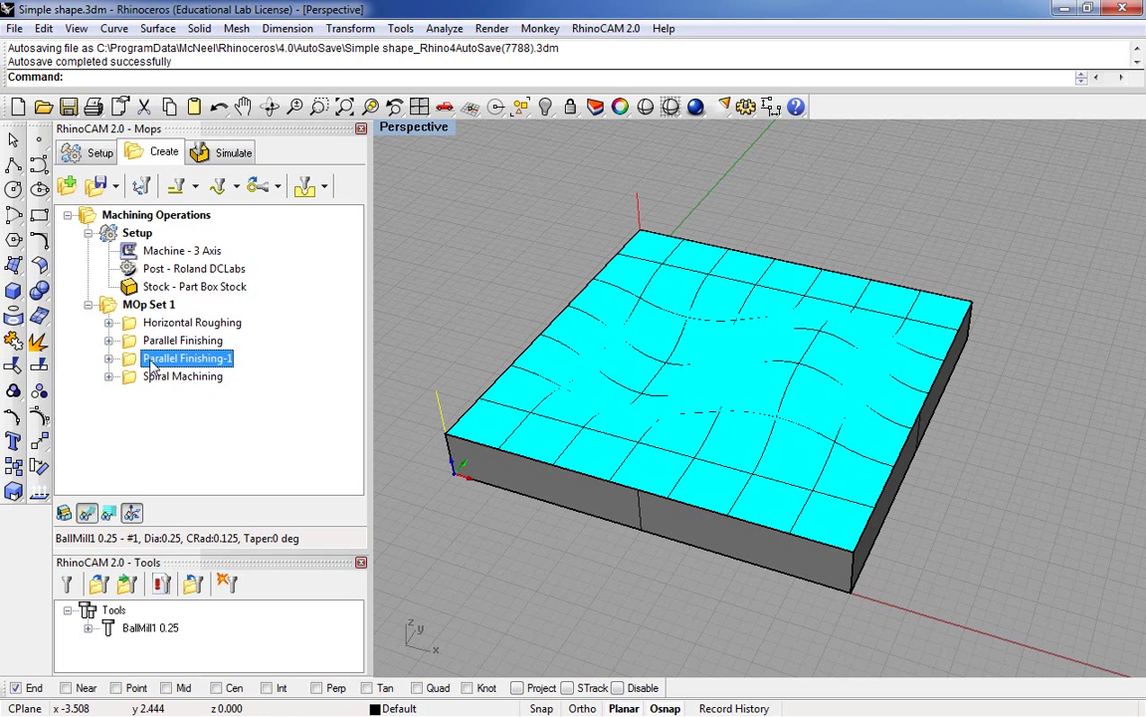
{"action": "left_click", "coordinate": [159, 378]}
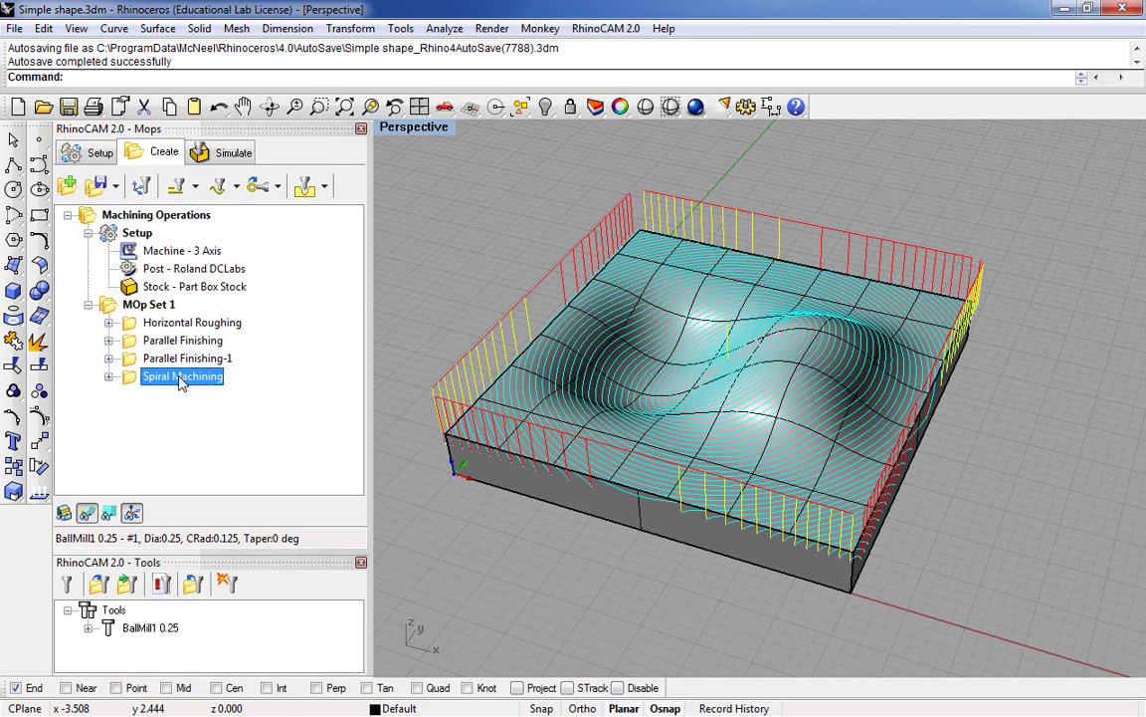
Reorder MOp Set 1 so that Spiral Machining comes directly after Horizontal Roughing.
{"action": "left_click", "coordinate": [140, 344]}
{"action": "left_click", "coordinate": [140, 324]}
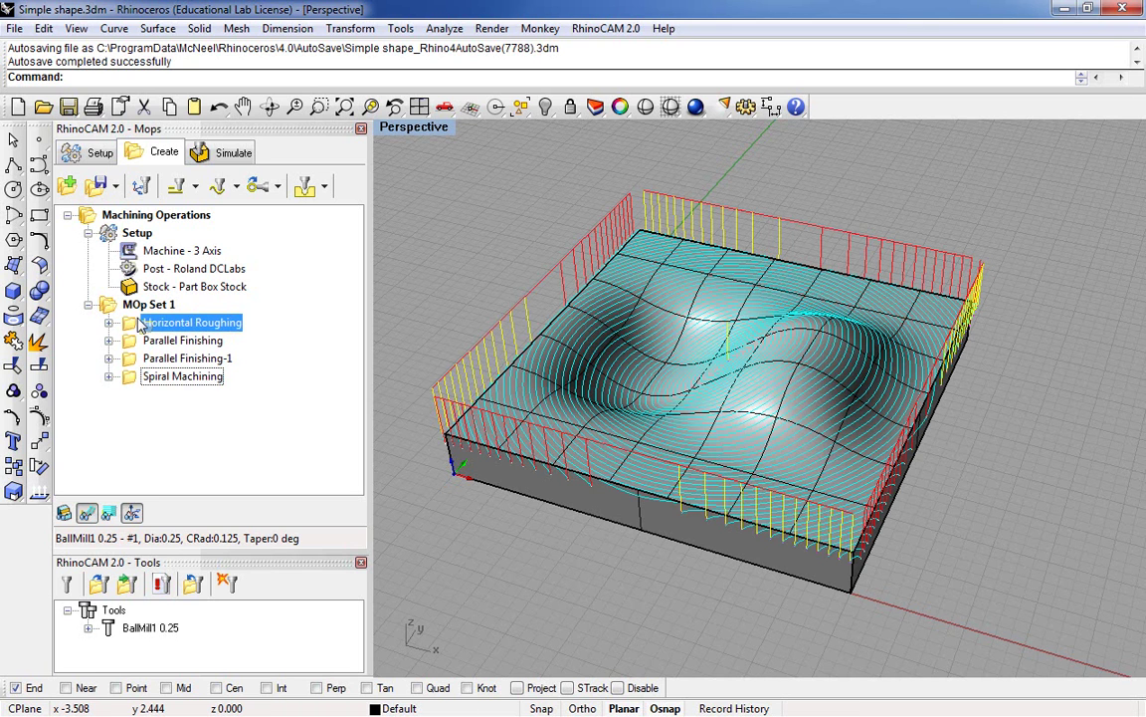
{"action": "left_click_drag", "start_coordinate": [140, 324], "coordinate": [137, 318]}
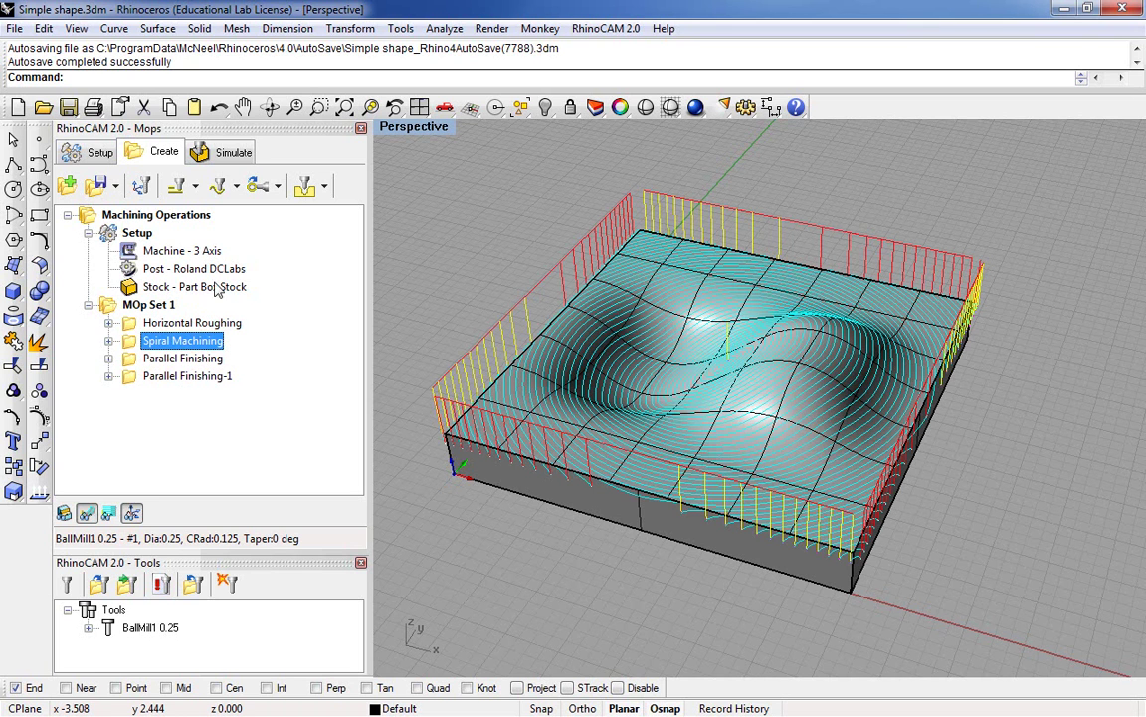
Simulate Horizontal Roughing to its end, followed by Spiral Machining on the roughed stock.
{"action": "left_click", "coordinate": [170, 323]}
{"action": "left_click", "coordinate": [225, 151]}
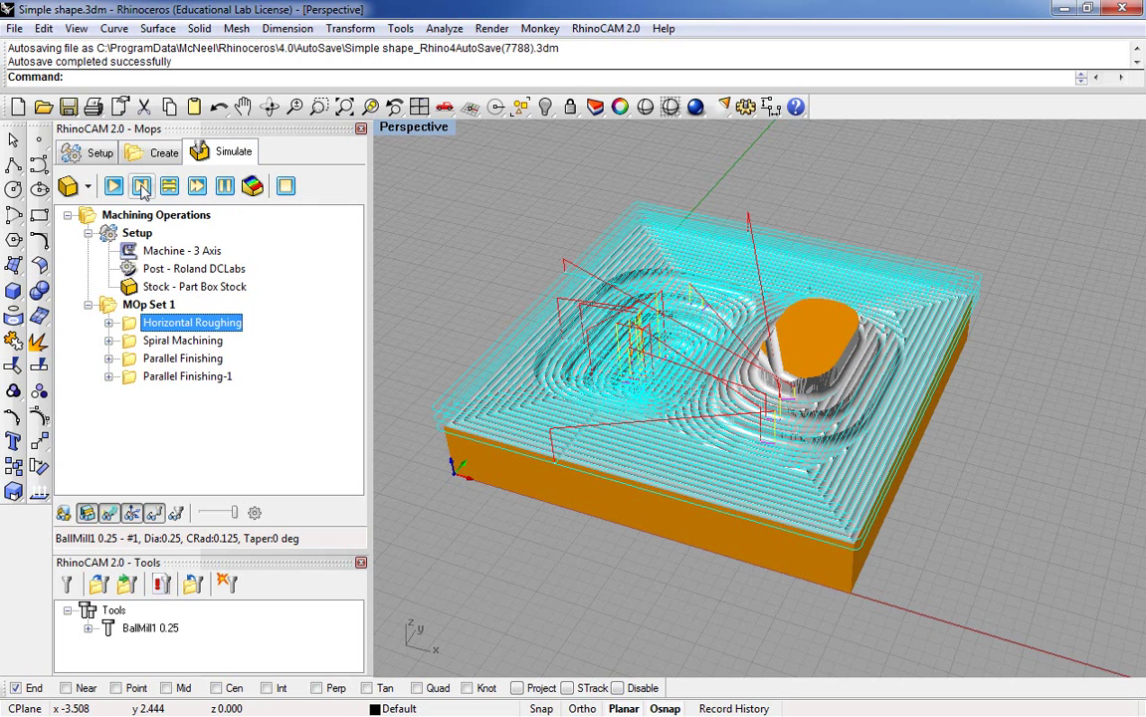
{"action": "left_click", "coordinate": [197, 186]}
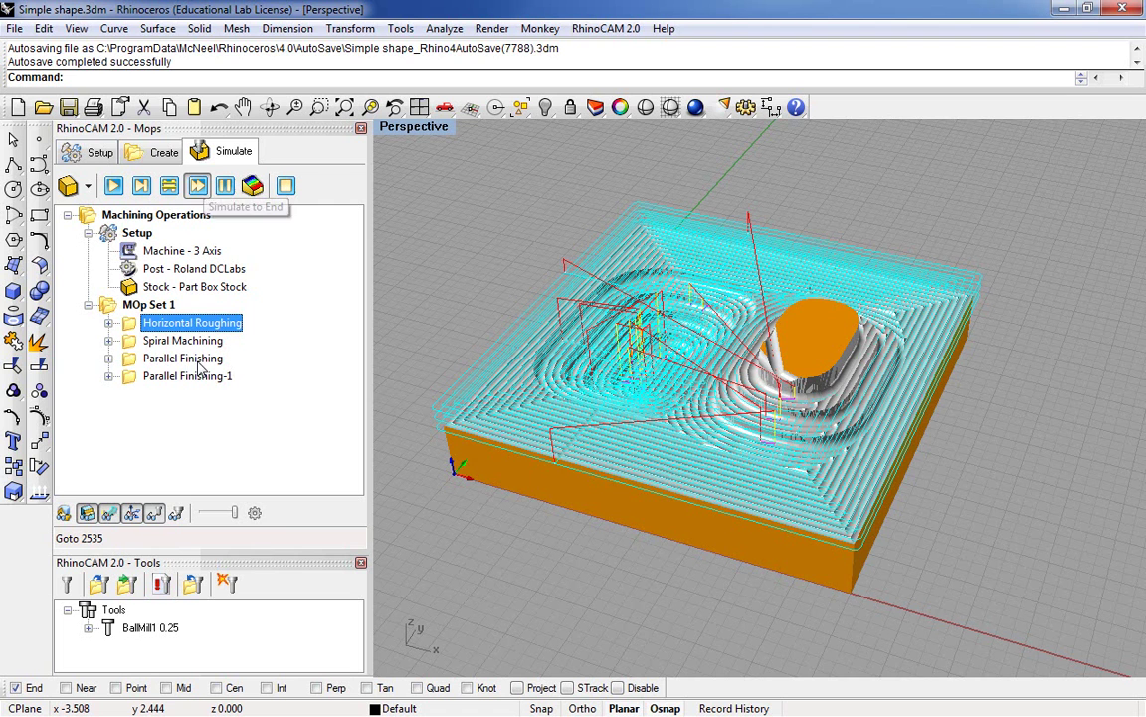
{"action": "left_click", "coordinate": [154, 341]}
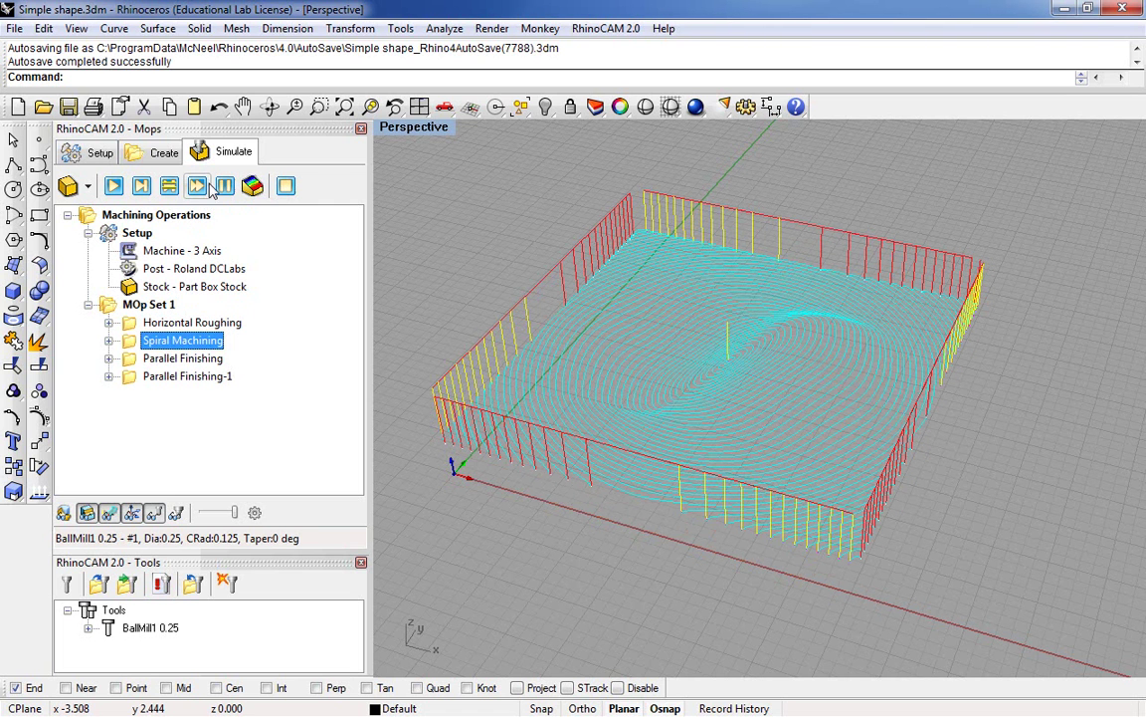
{"action": "left_click", "coordinate": [115, 188]}
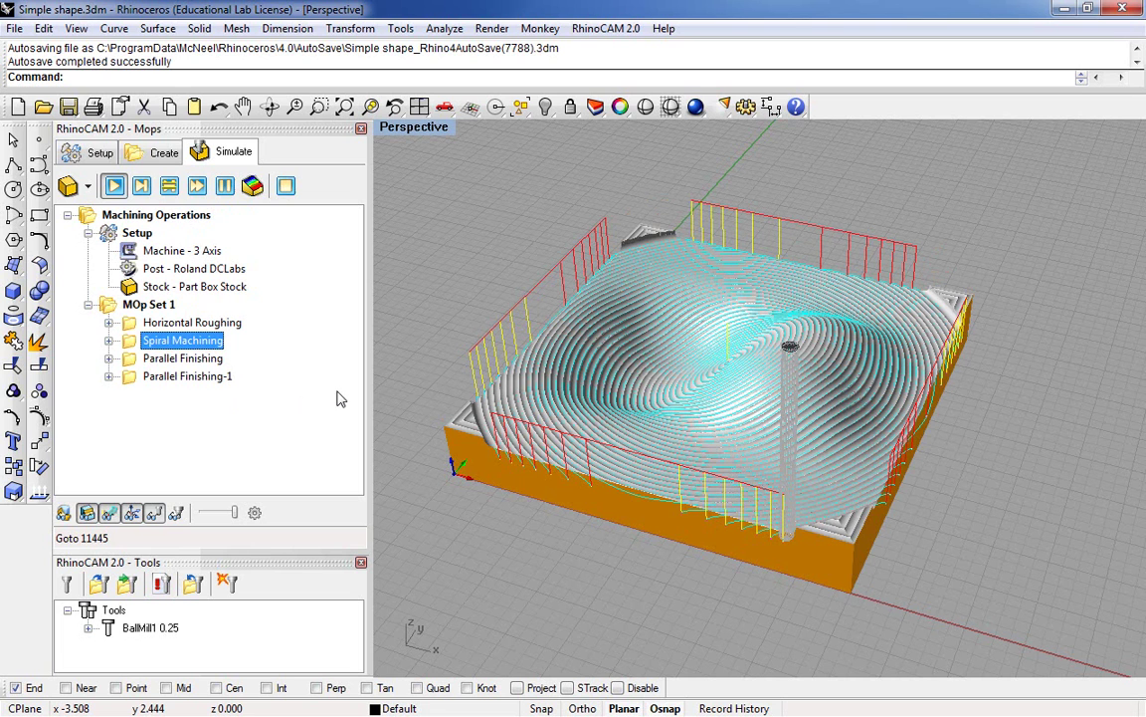
Set the simulation's maximum display interval to 10.
{"action": "left_click", "coordinate": [255, 512]}
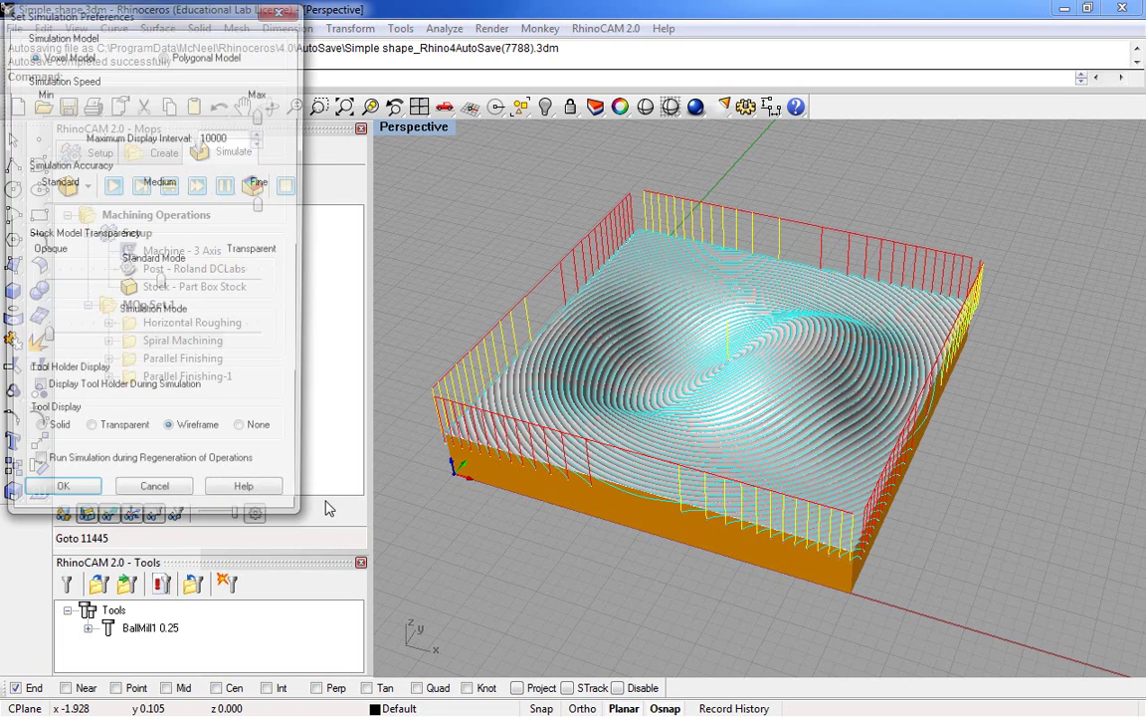
{"action": "left_click_drag", "start_coordinate": [230, 136], "coordinate": [213, 136]}
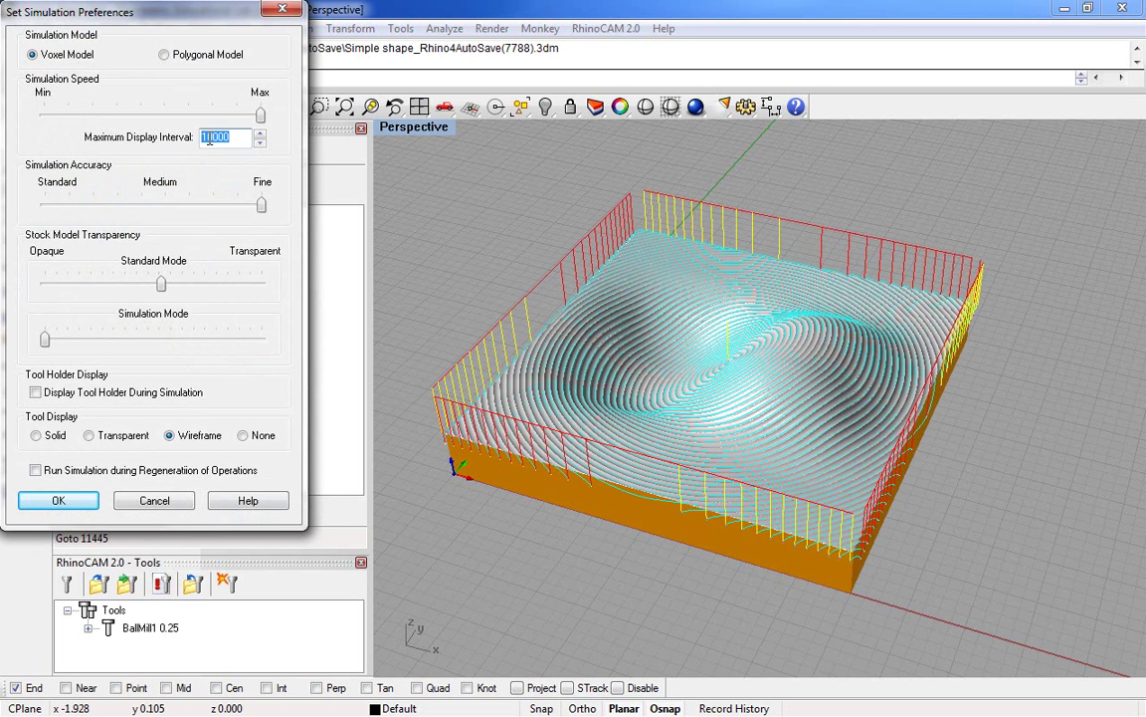
{"action": "type", "text": "10"}
{"action": "left_click", "coordinate": [57, 499]}
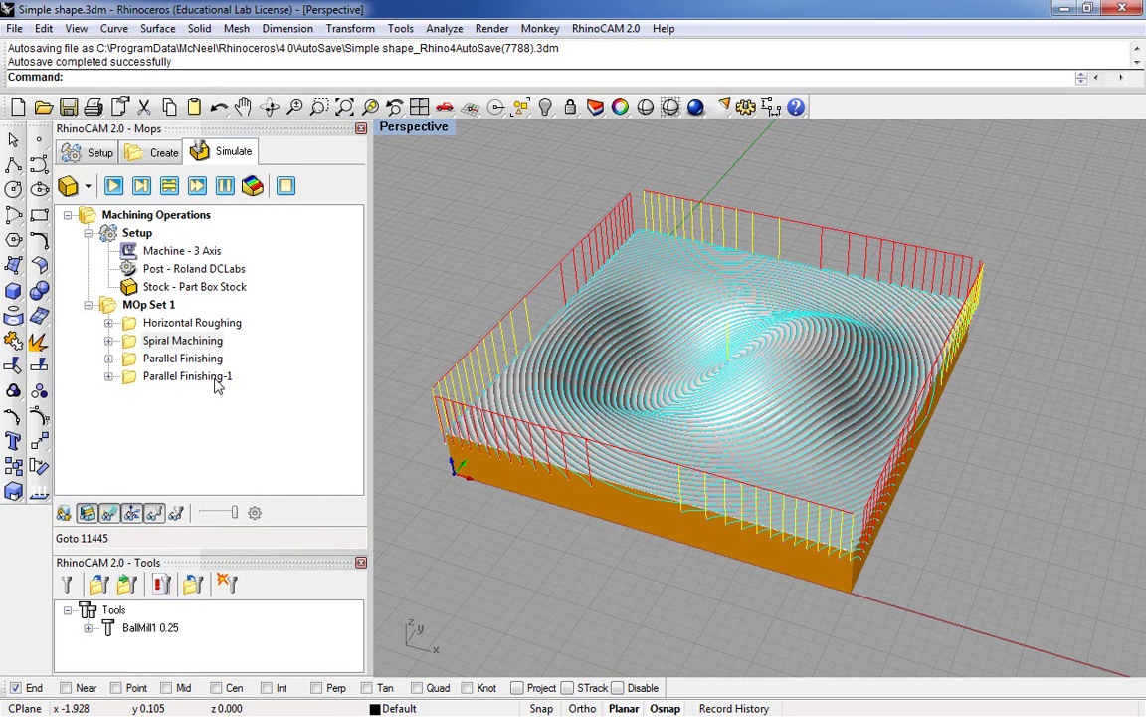
Simulate Spiral Machining again and examine closely how the ball mill cuts outward from the center of the roughed stock.
{"action": "left_click", "coordinate": [139, 341]}
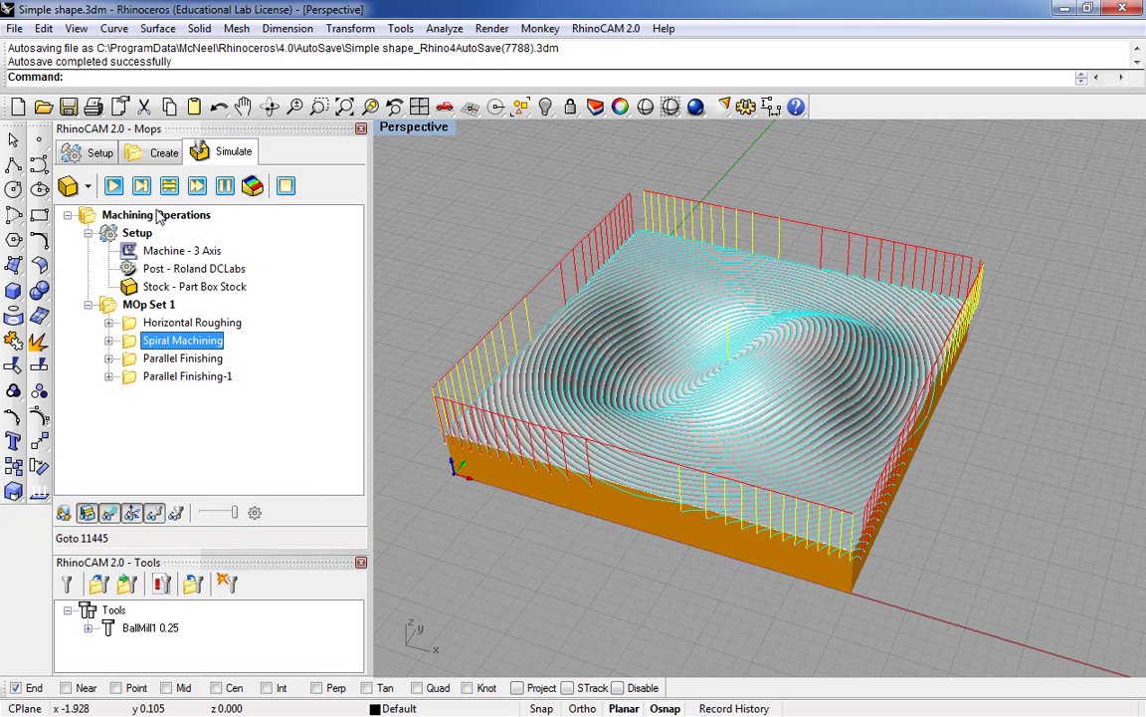
{"action": "left_click", "coordinate": [114, 186]}
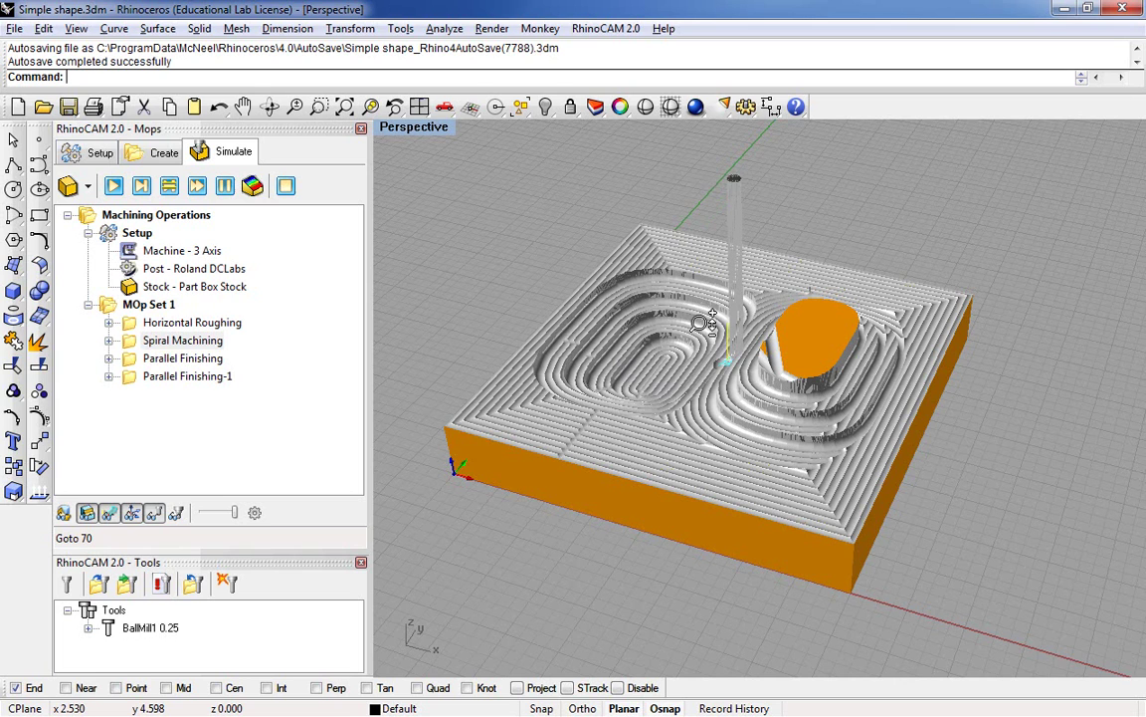
{"action": "scroll", "coordinate": [701, 309], "scroll_direction": "up", "scroll_amount": 4}
{"action": "scroll", "coordinate": [703, 305], "scroll_direction": "up", "scroll_amount": 3}
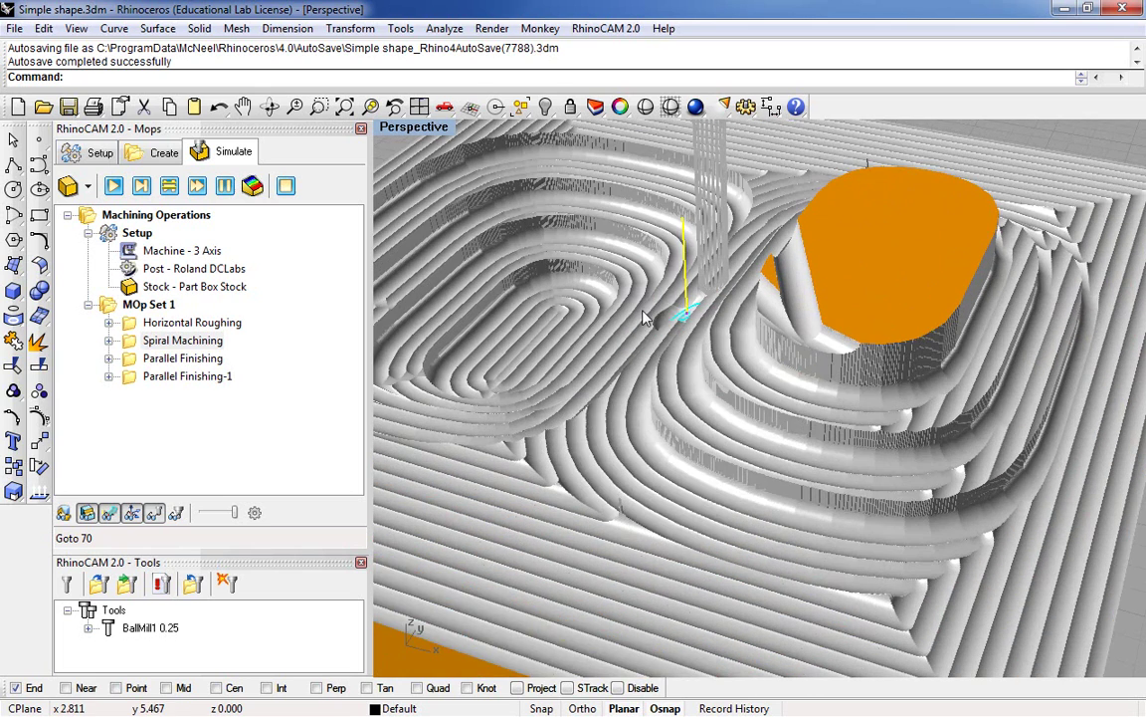
{"action": "scroll", "coordinate": [700, 348], "scroll_direction": "up", "scroll_amount": 6}
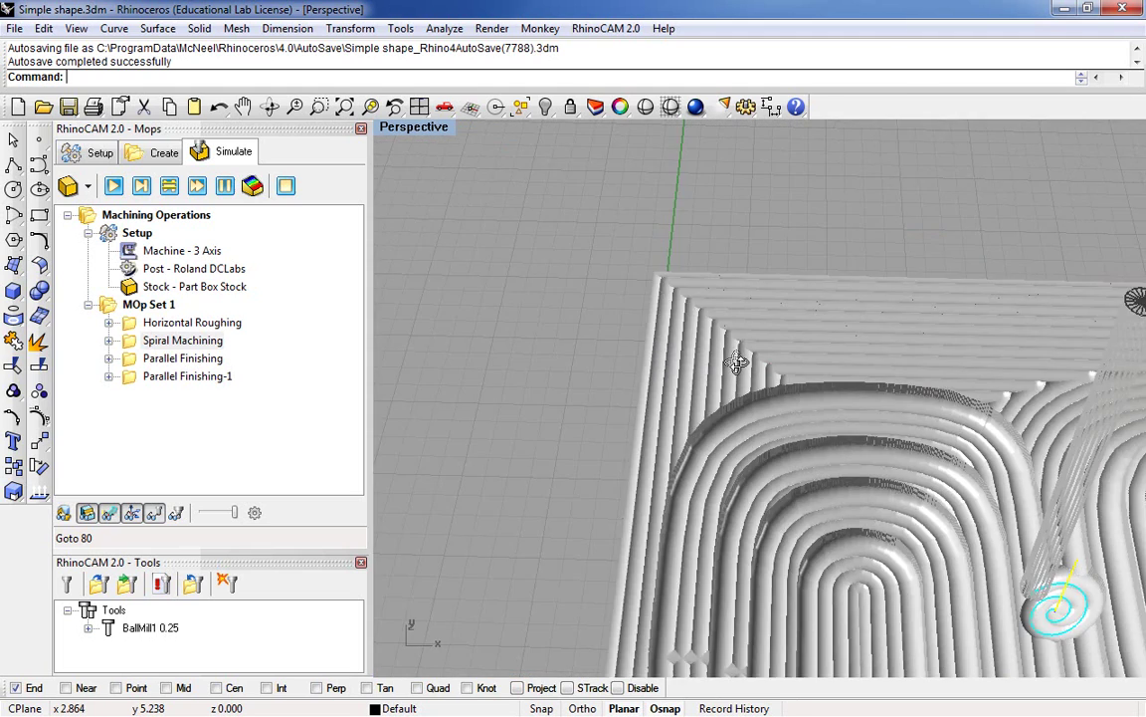
{"action": "scroll", "coordinate": [760, 373], "scroll_direction": "up", "scroll_amount": 5}
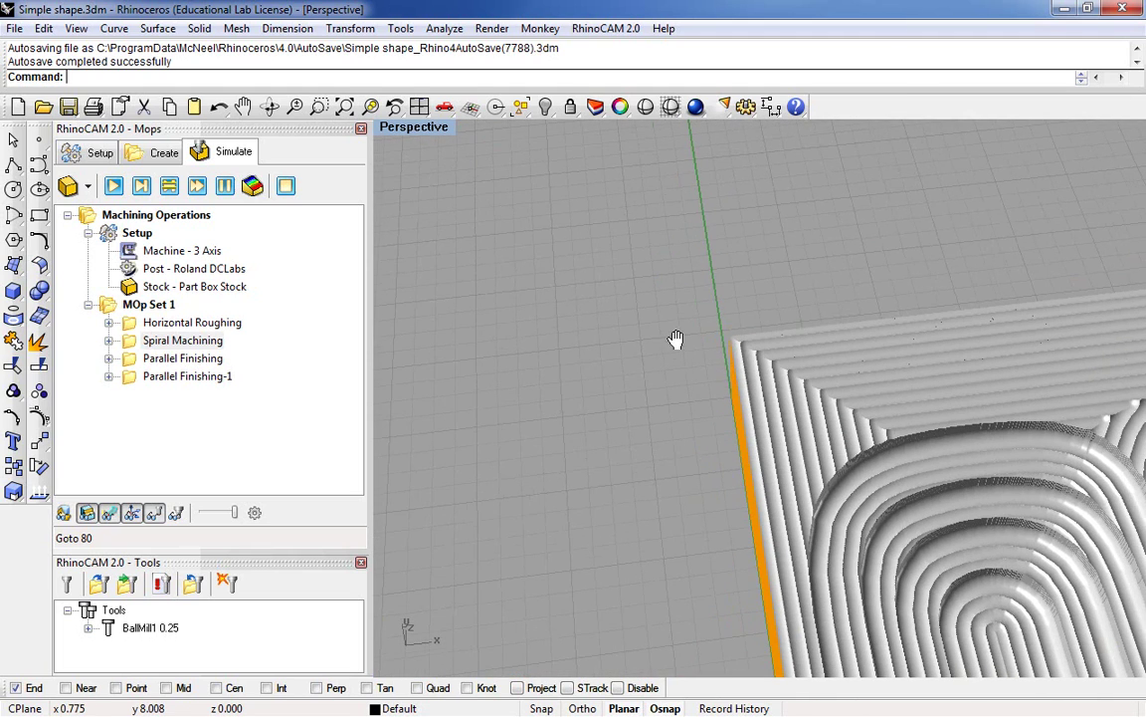
{"action": "scroll", "coordinate": [597, 329], "scroll_direction": "down", "scroll_amount": 1}
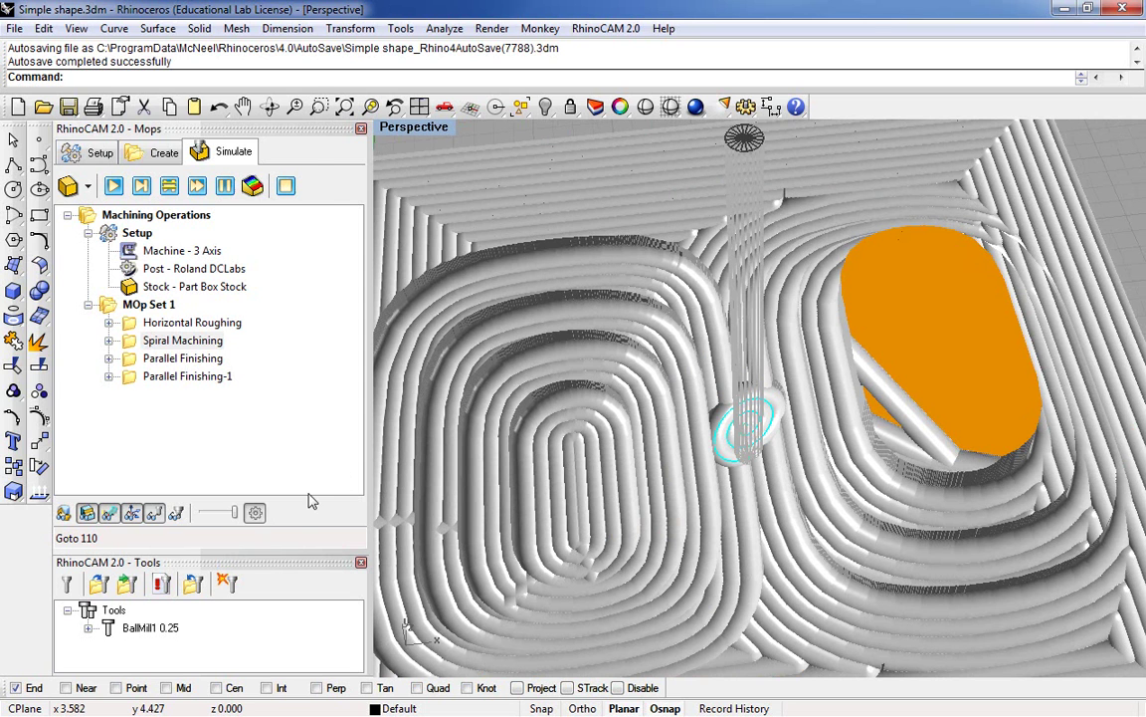
Set the simulation's maximum display interval to 1000 and let the spiral cut continue.
{"action": "left_click", "coordinate": [255, 511]}
{"action": "left_click", "coordinate": [239, 136]}
{"action": "type", "text": "000"}
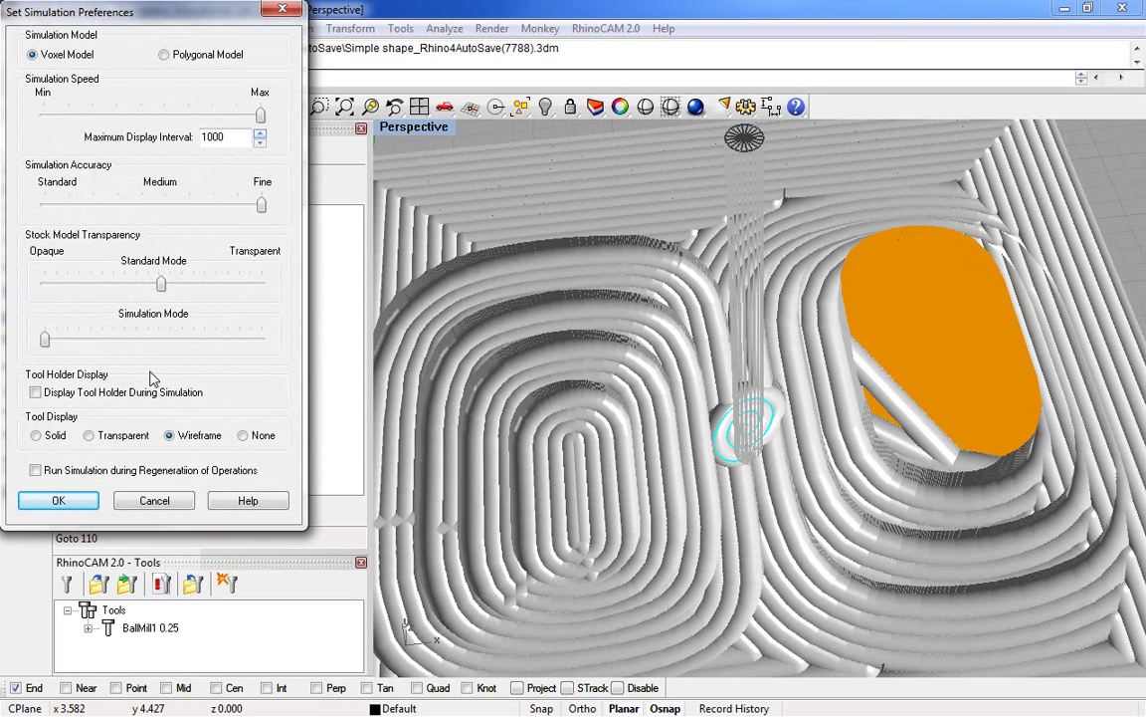
{"action": "left_click", "coordinate": [57, 499]}
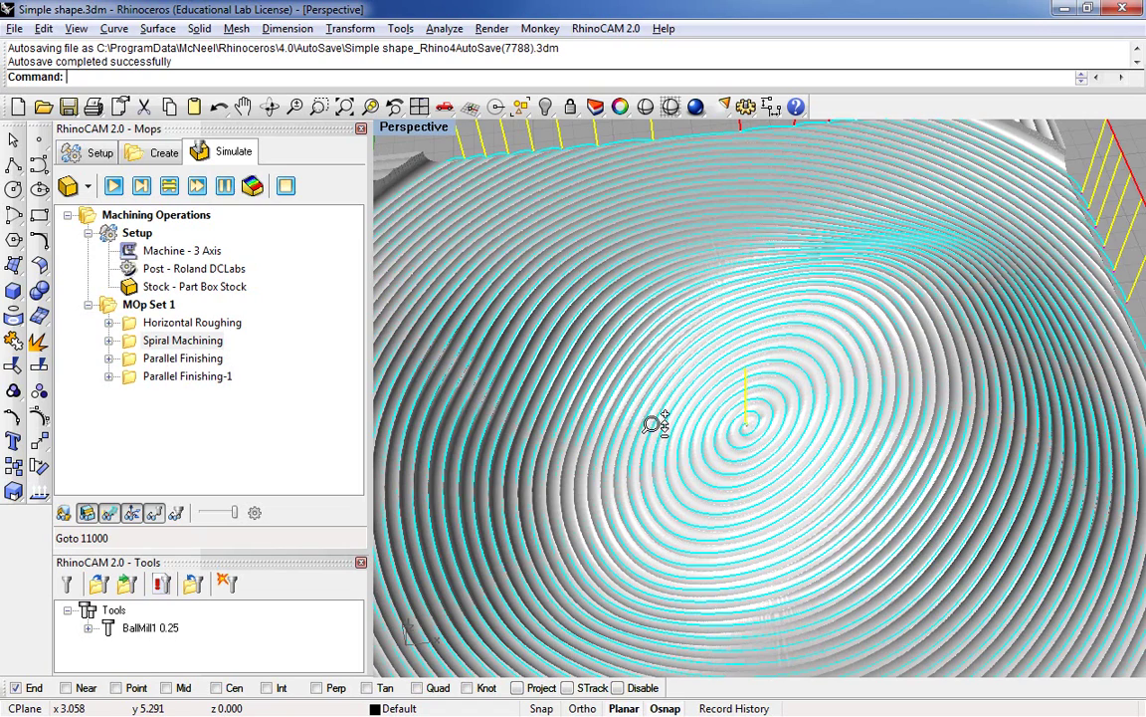
Run the spiral simulation to its end, hide the toolpath and examine the machined surface from different angles.
{"action": "scroll", "coordinate": [655, 427], "scroll_direction": "down", "scroll_amount": 5}
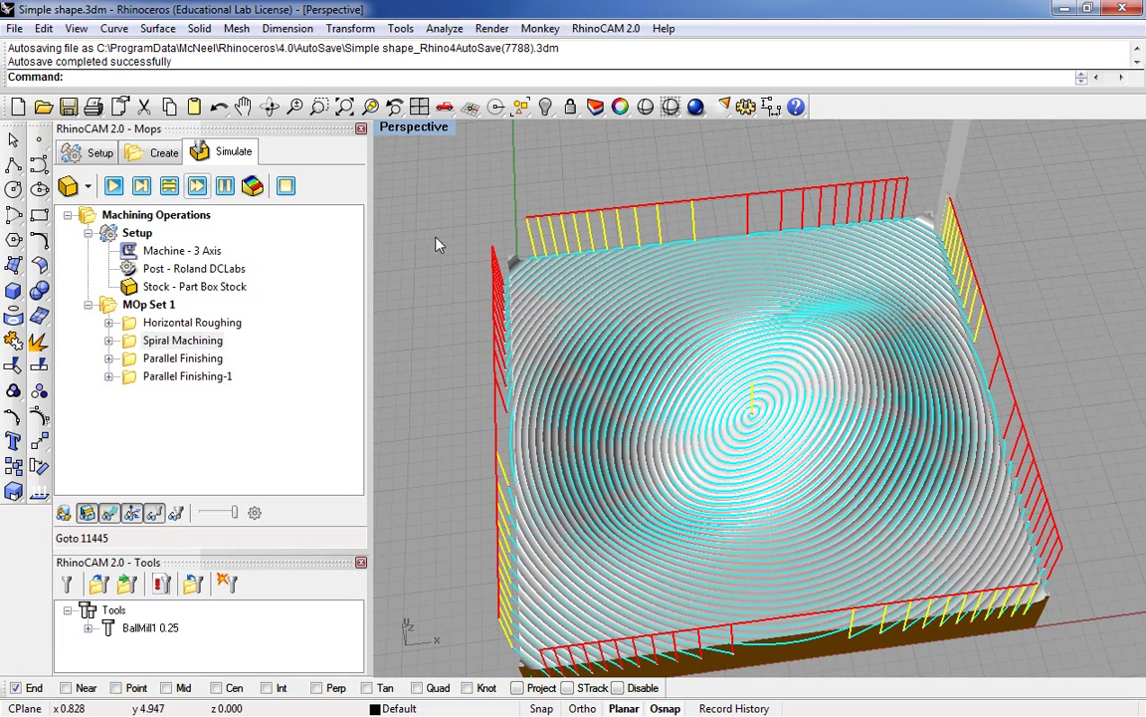
{"action": "right_click_drag", "start_coordinate": [386, 210], "coordinate": [364, 188]}
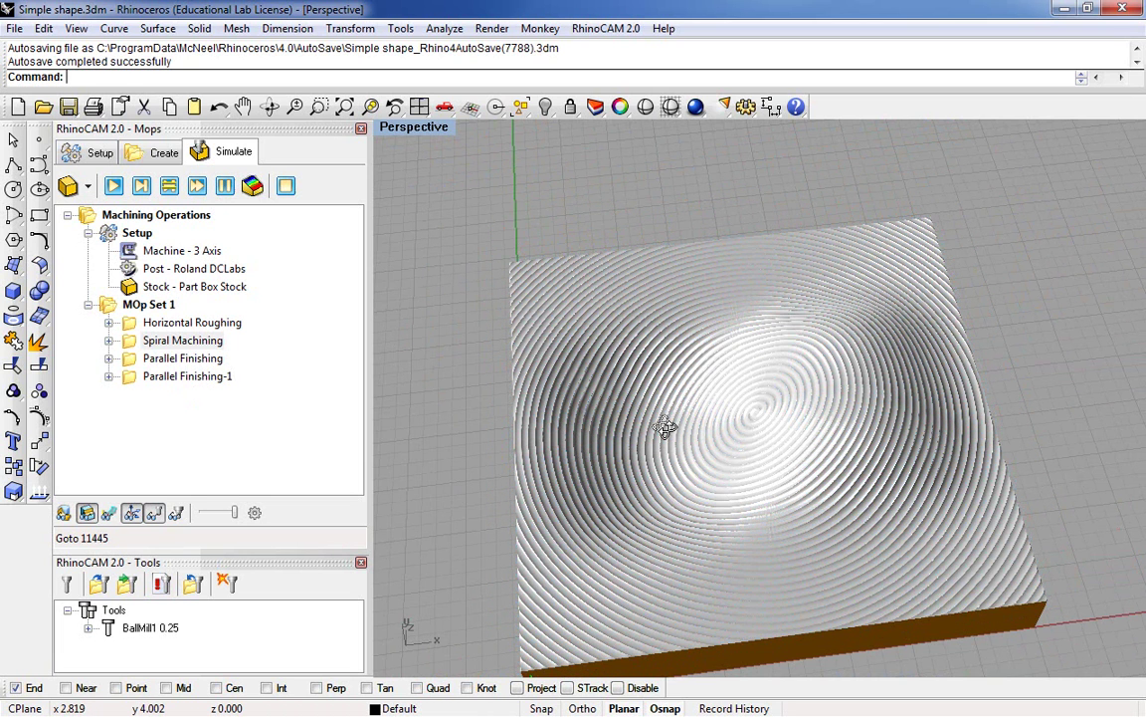
{"action": "right_click_drag", "start_coordinate": [660, 430], "coordinate": [734, 411]}
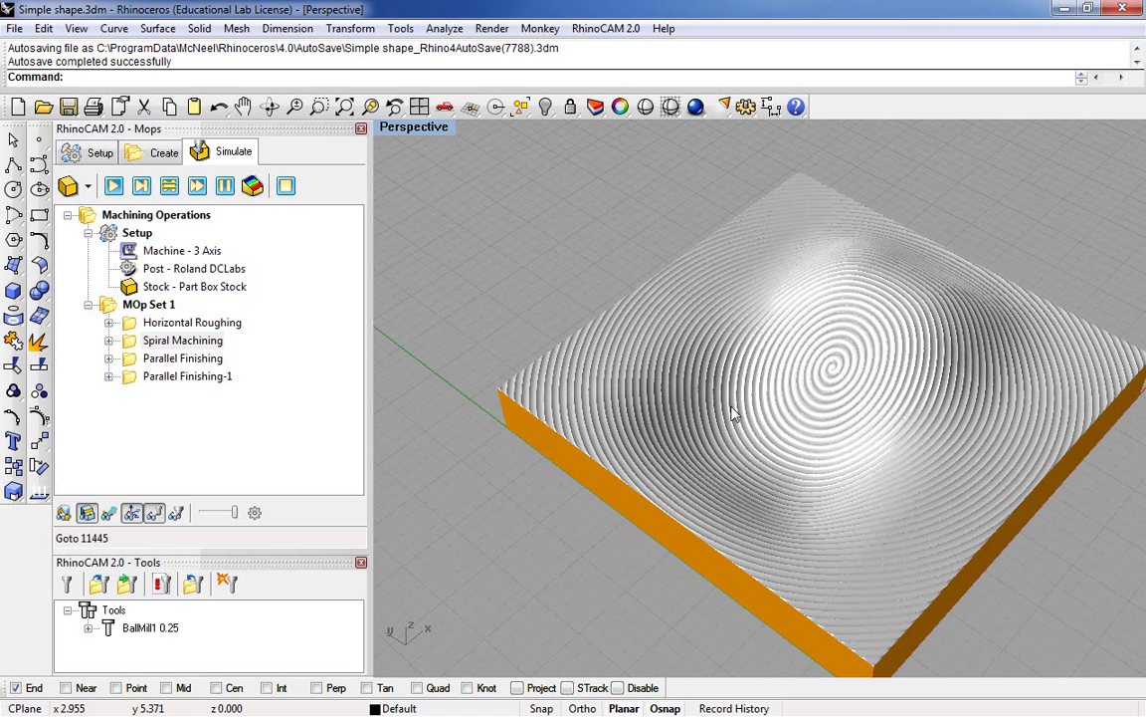
Return to creating machining operations and review the available 3-axis milling methods.
{"action": "left_click", "coordinate": [165, 152]}
{"action": "left_click", "coordinate": [237, 187]}
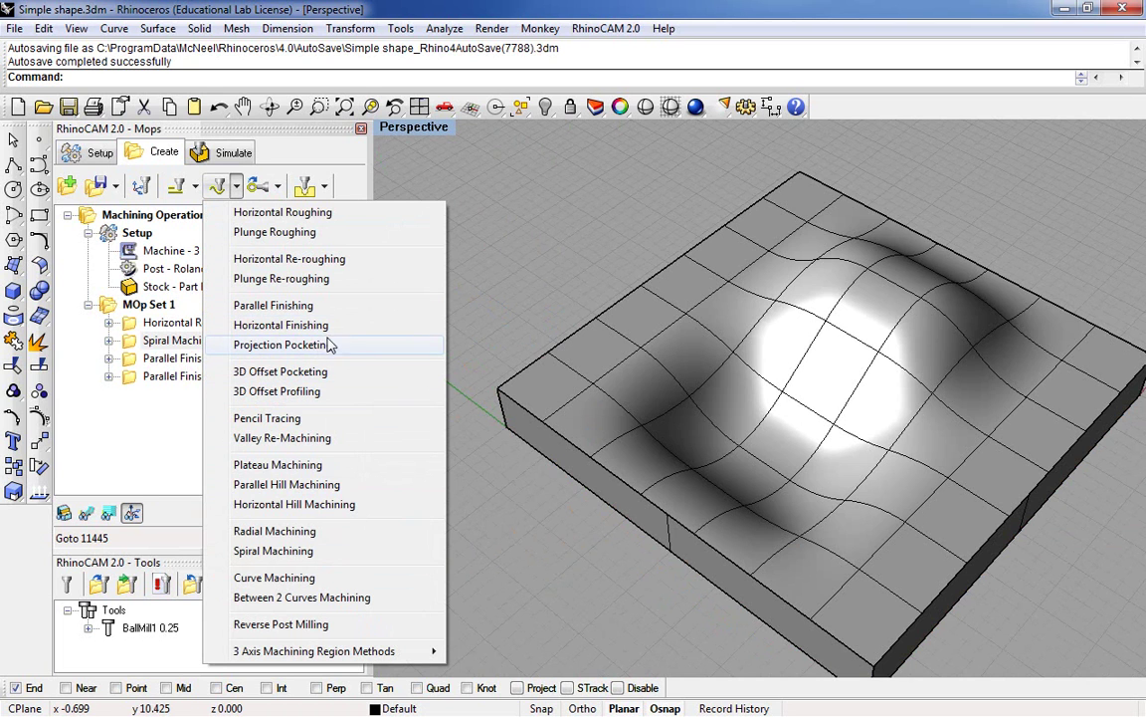
{"action": "left_click", "coordinate": [468, 229]}
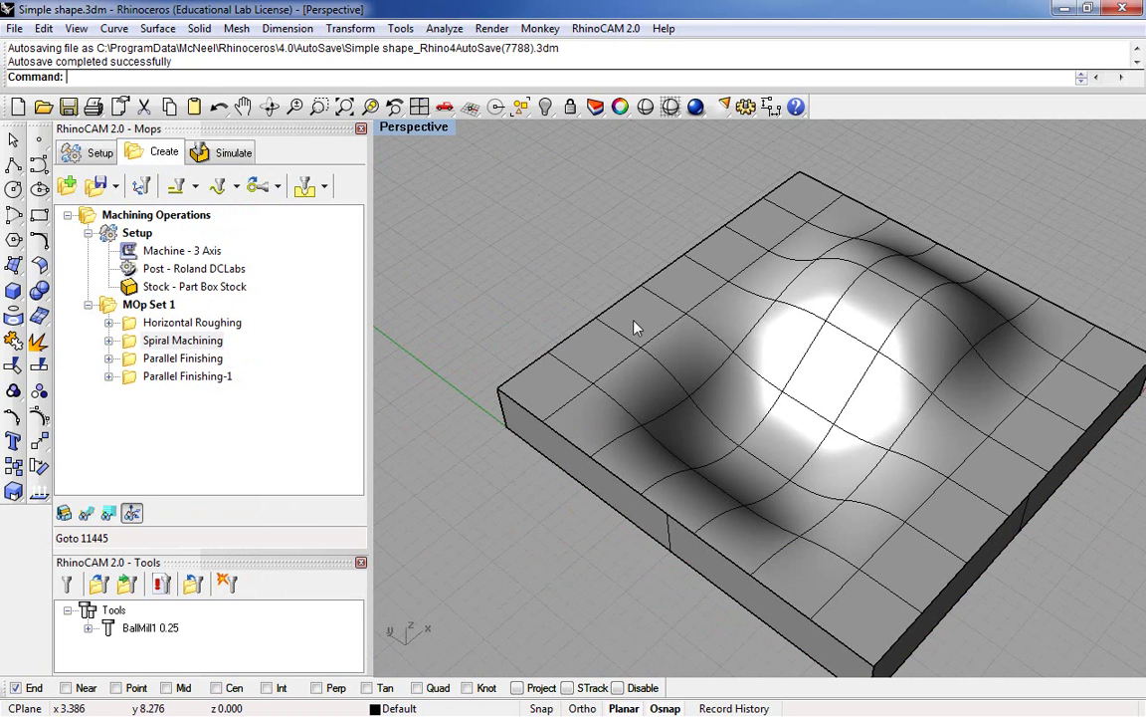